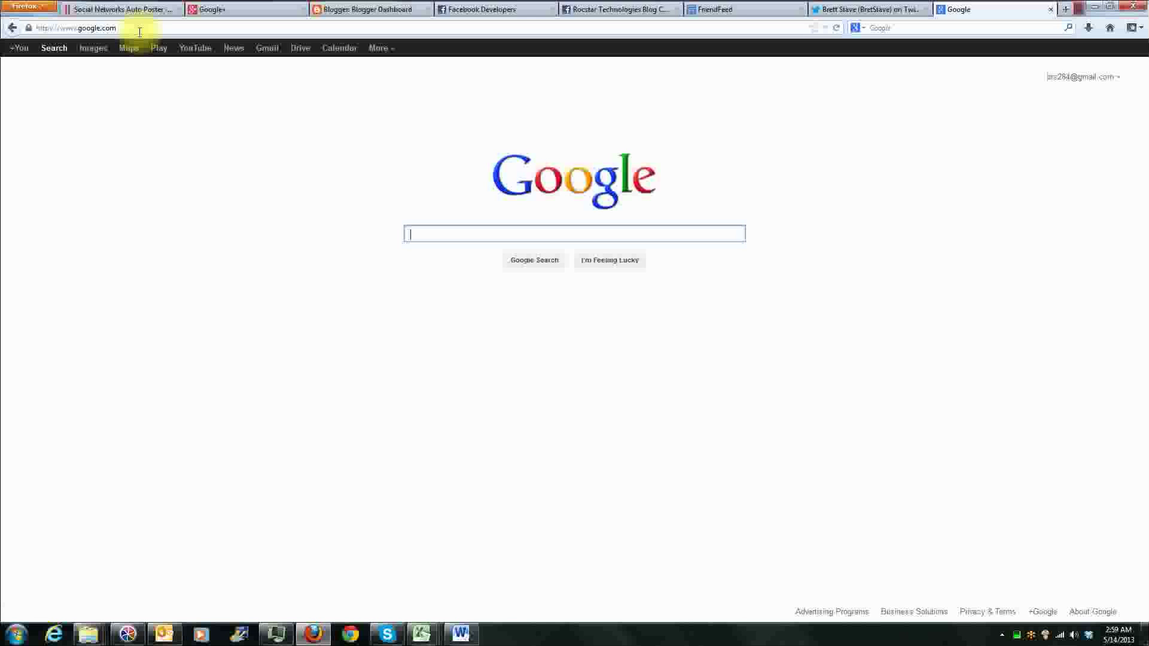
Go to wordpress.com and start signing up for a new blog account
{"action": "left_click", "coordinate": [139, 31]}
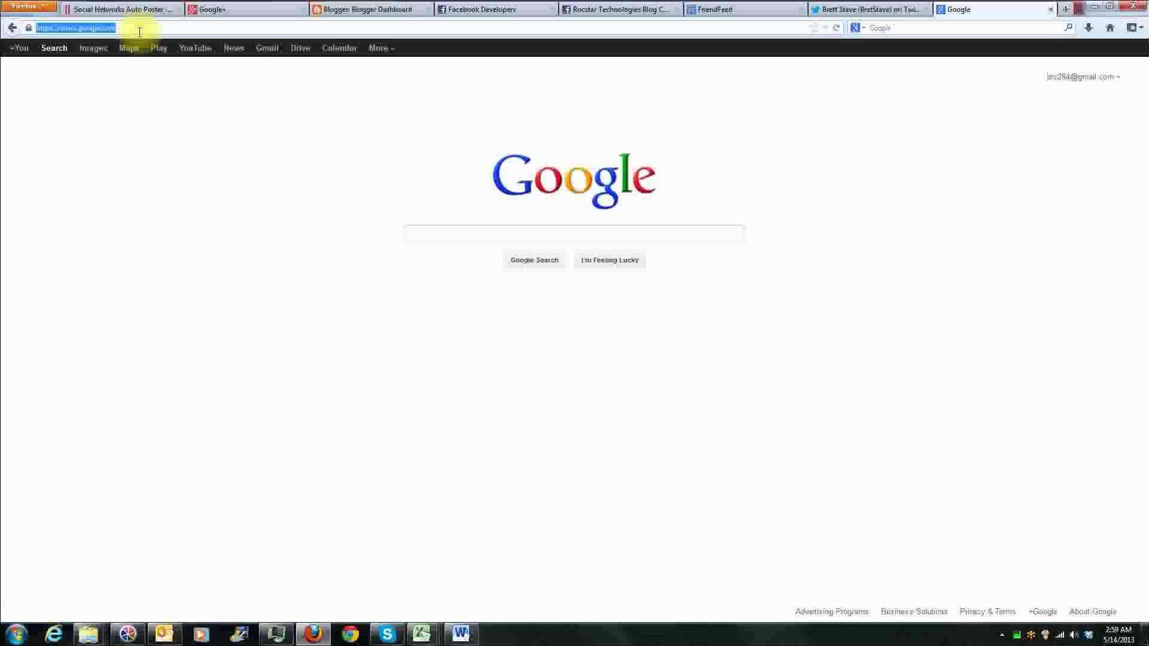
{"action": "type", "text": "wordpress"}
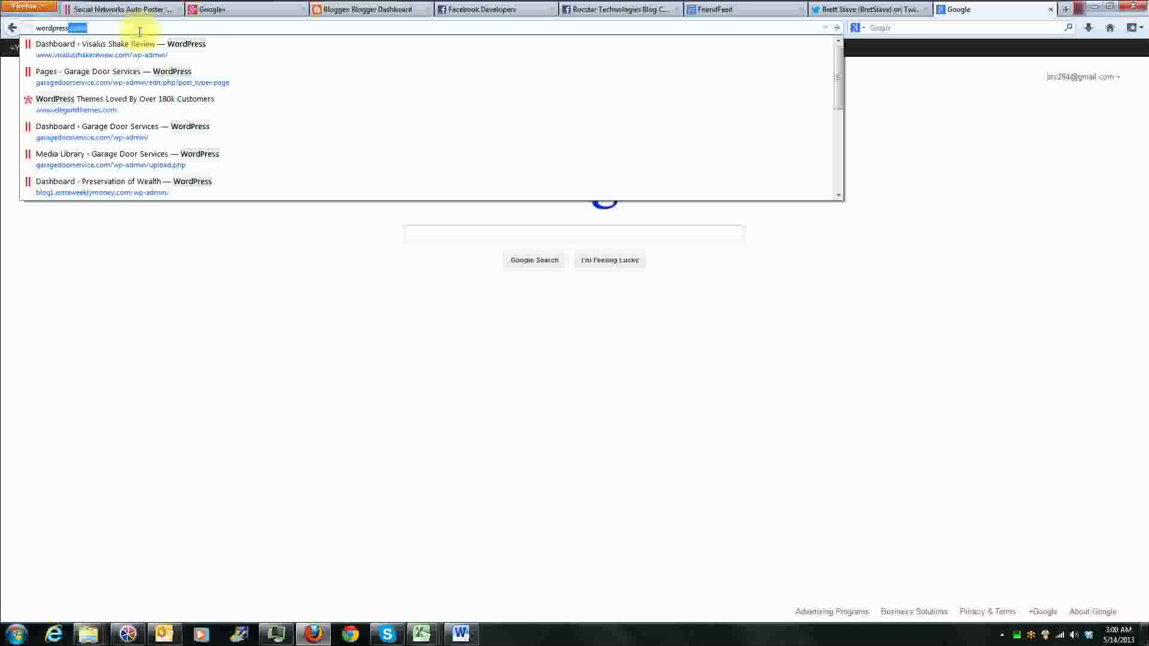
{"action": "type", "text": ".com/"}
{"action": "key", "text": "Return"}
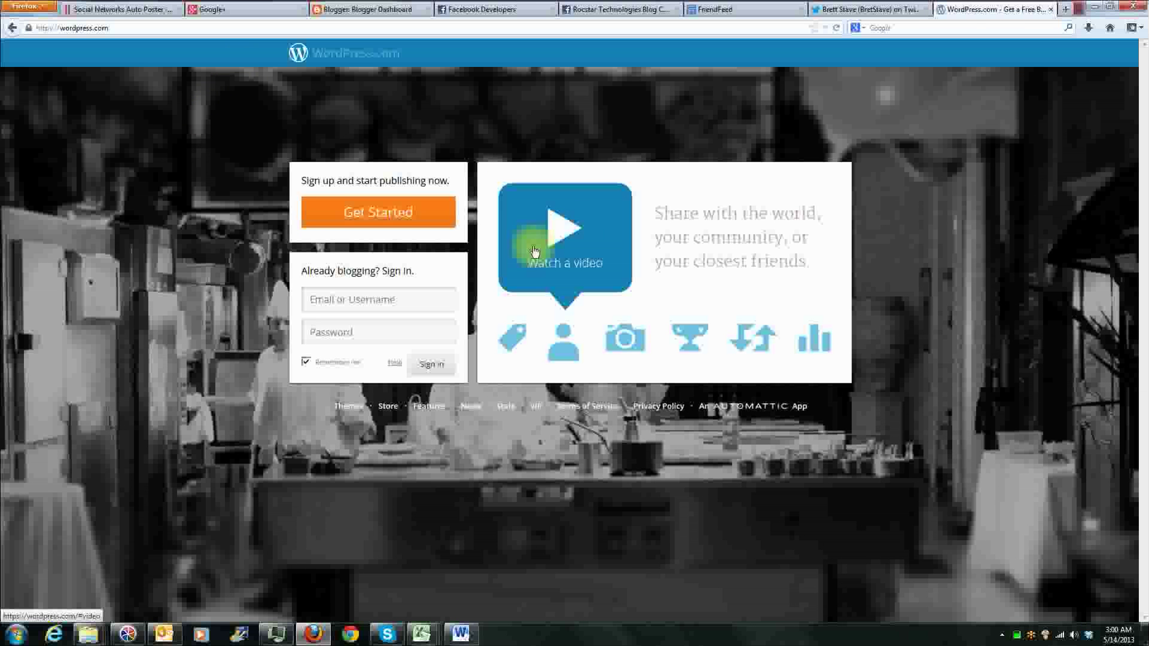
{"action": "left_click", "coordinate": [384, 219]}
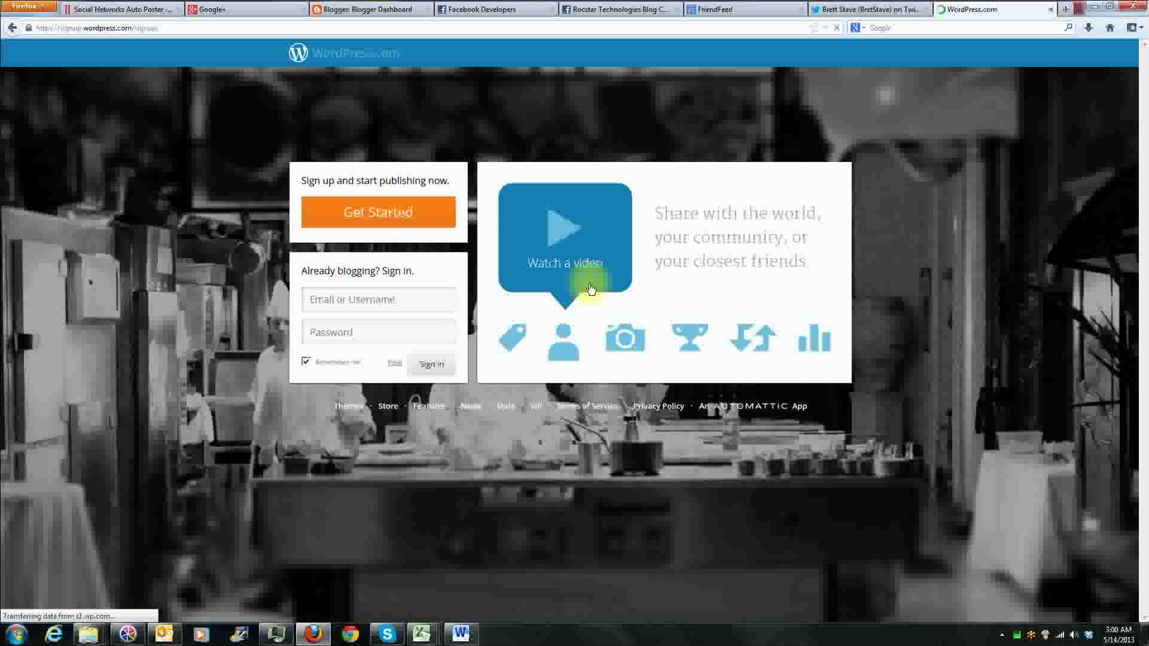
Enter the account holder's e-mail address in the WordPress.com sign-up form
{"action": "left_click", "coordinate": [404, 149]}
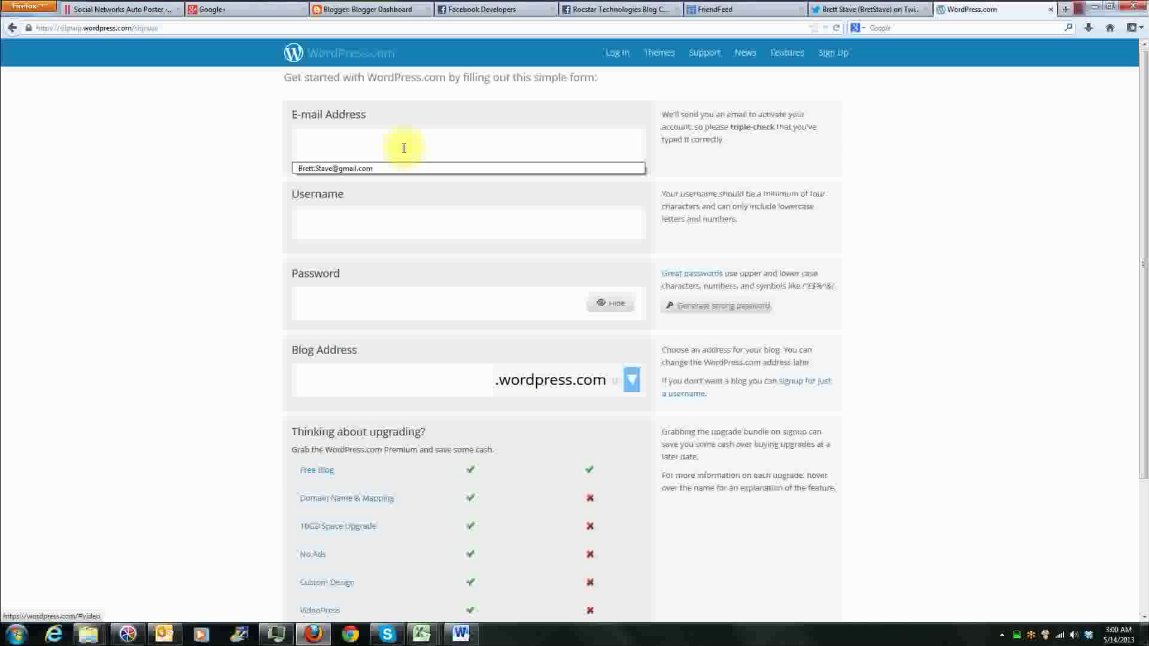
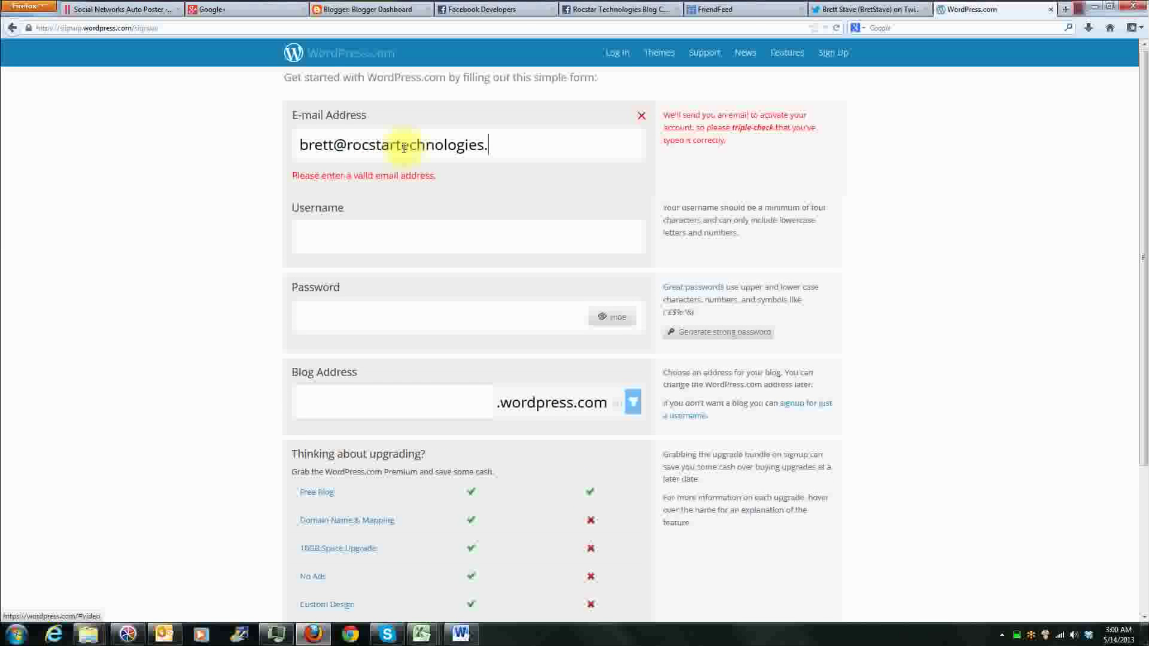
Fill in the account's username and password in the sign-up form
{"action": "left_click", "coordinate": [398, 224]}
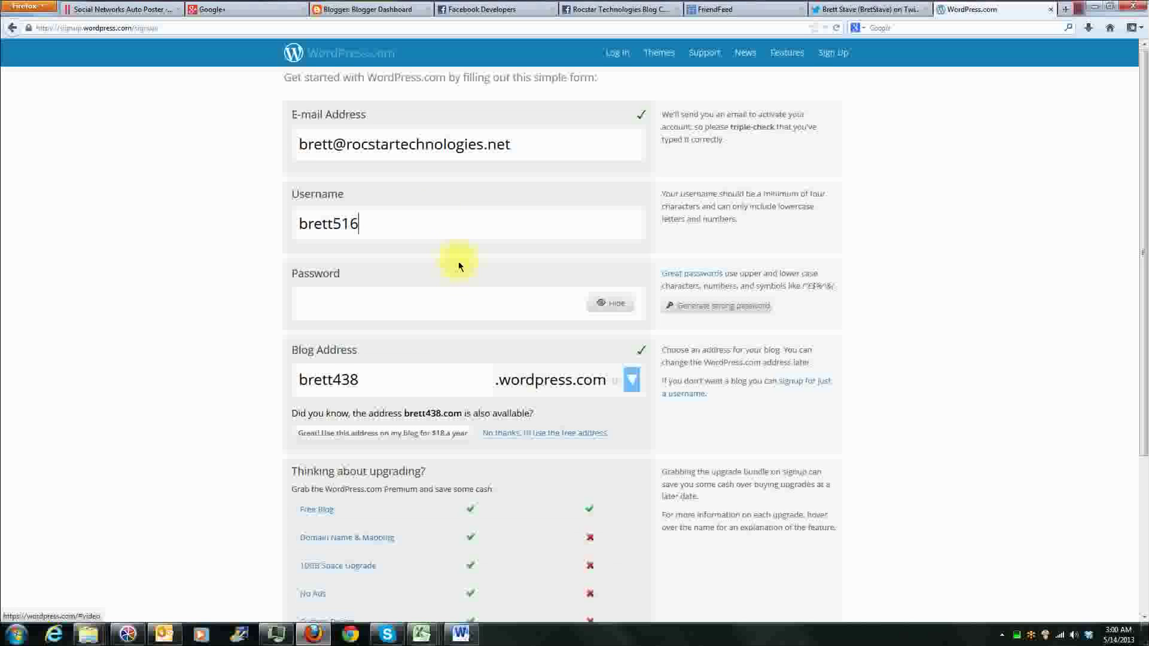
{"action": "left_click", "coordinate": [437, 300]}
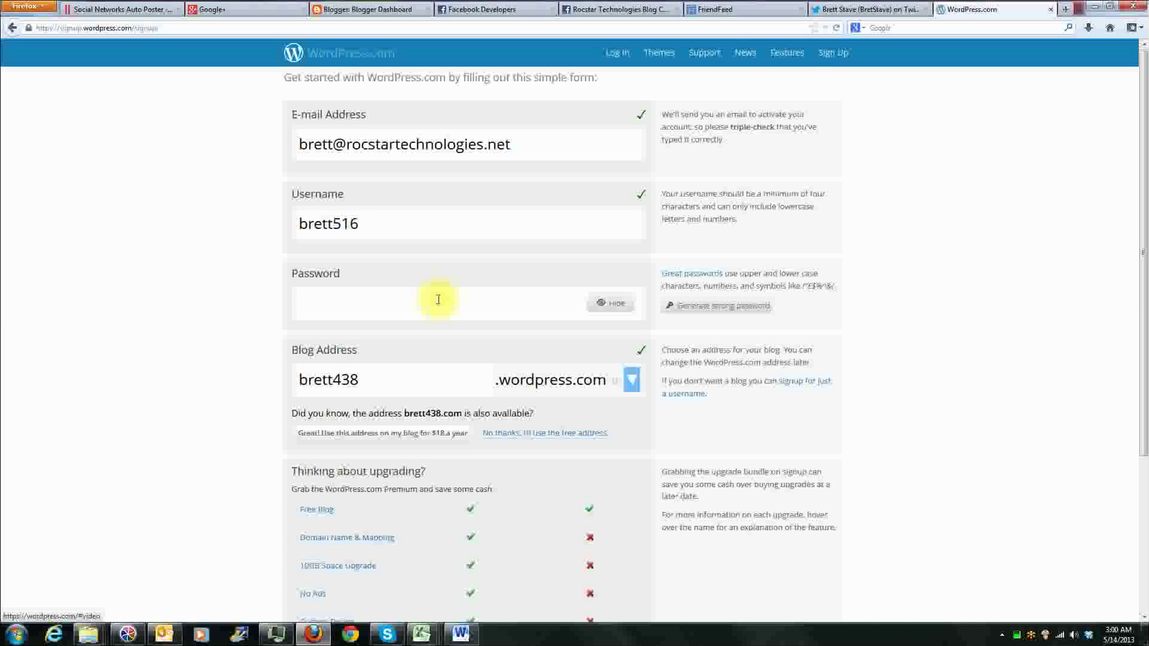
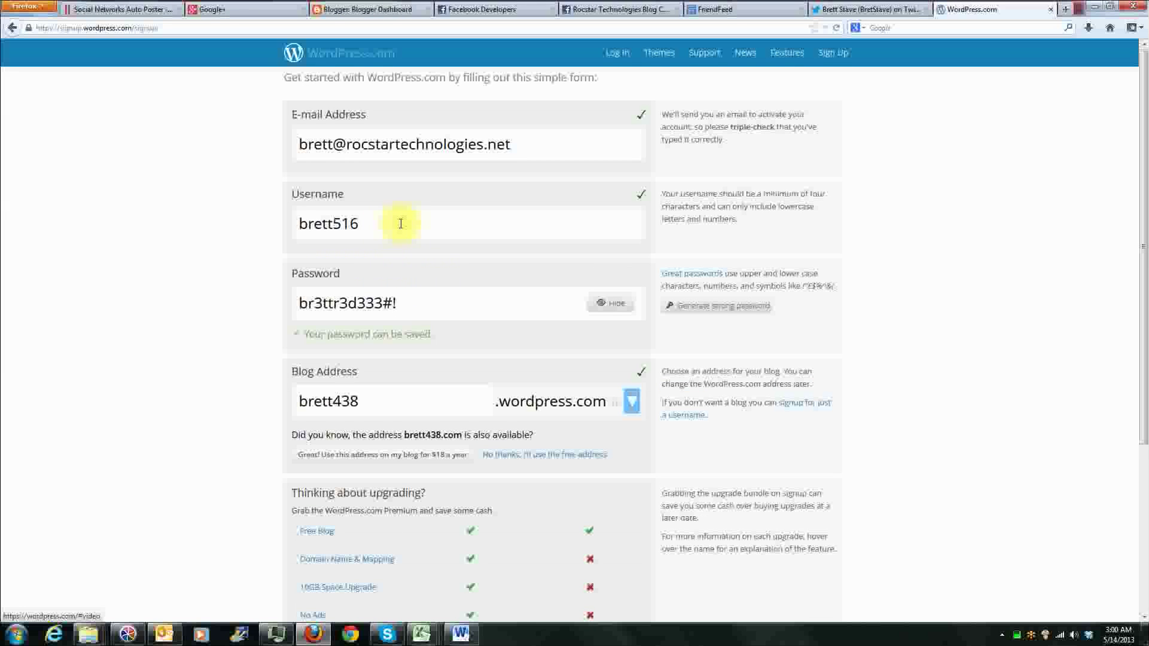
Copy the chosen username into the Wordpress.com username entry of the login information document in Word
{"action": "left_click_drag", "start_coordinate": [403, 223], "coordinate": [287, 220]}
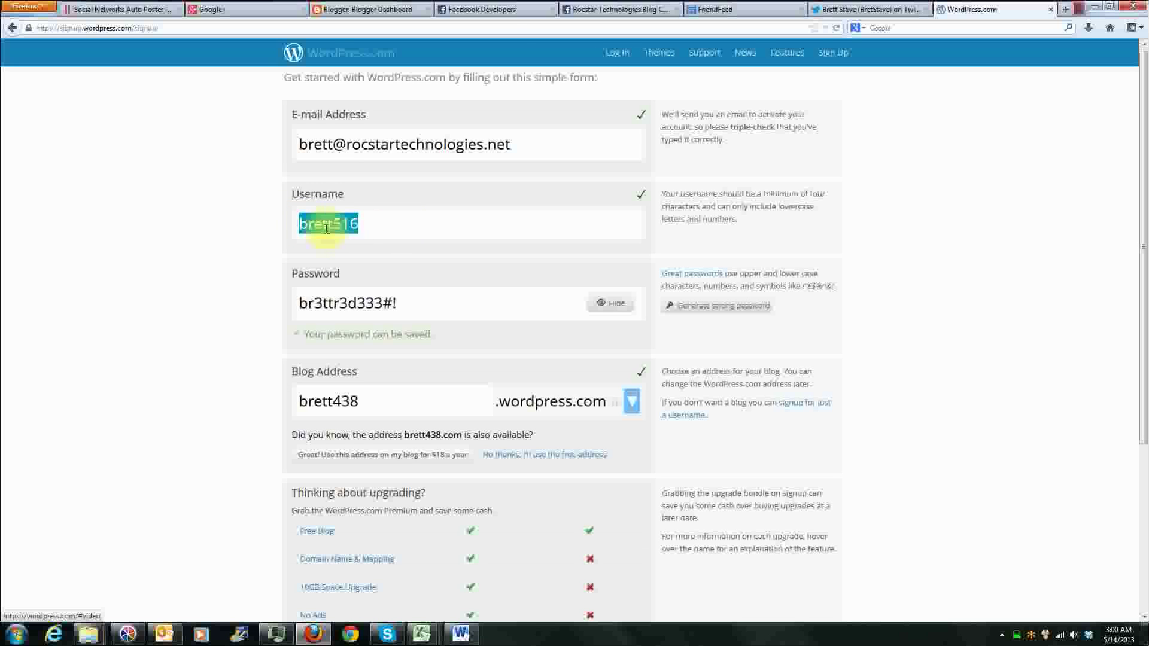
{"action": "left_click", "coordinate": [461, 634]}
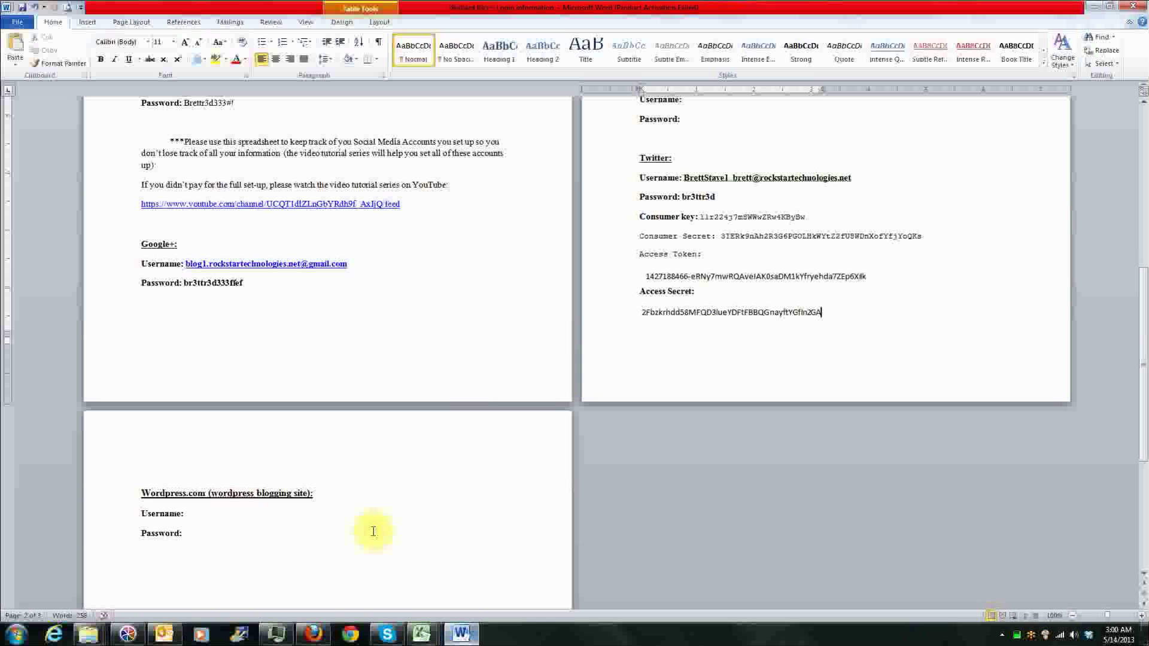
{"action": "left_click", "coordinate": [241, 515]}
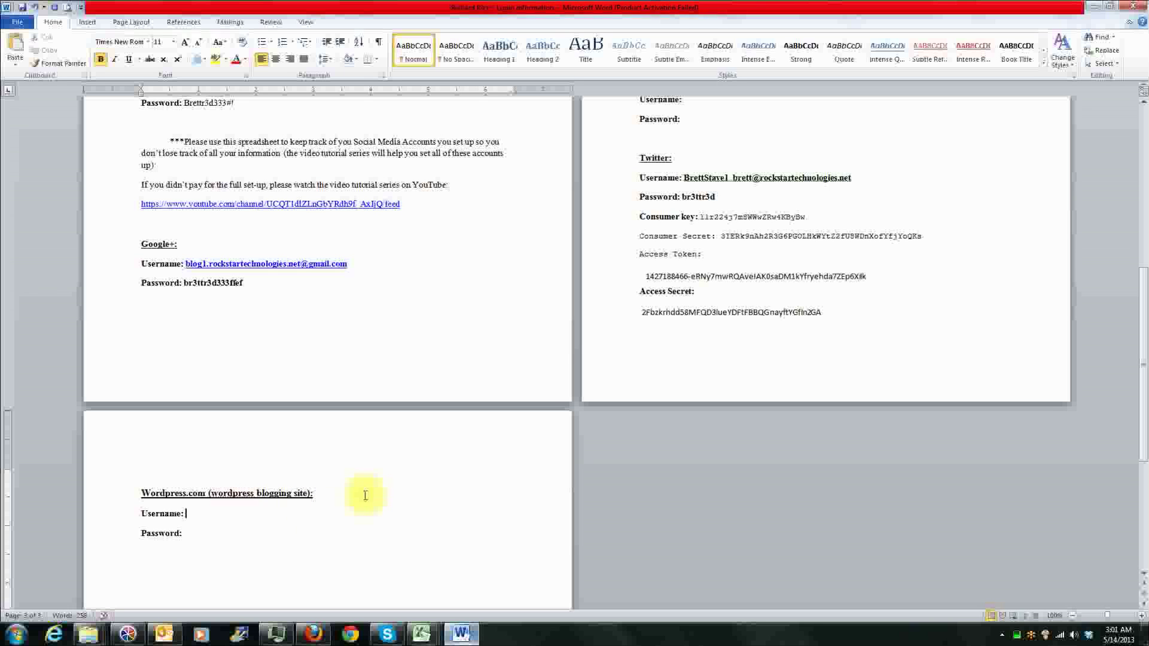
{"action": "type", "text": "brett516"}
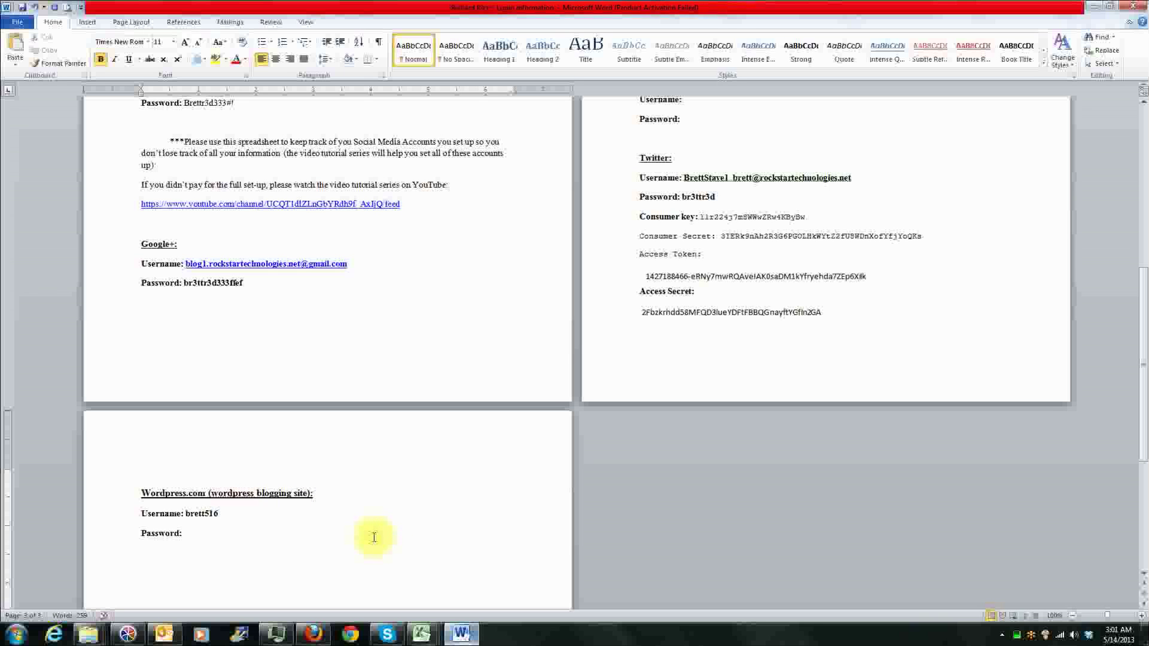
Return to the sign-up form in Firefox and replace the account password with a new one
{"action": "left_click", "coordinate": [460, 634]}
{"action": "left_click_drag", "start_coordinate": [456, 293], "coordinate": [243, 296]}
{"action": "key", "text": "BackSpace"}
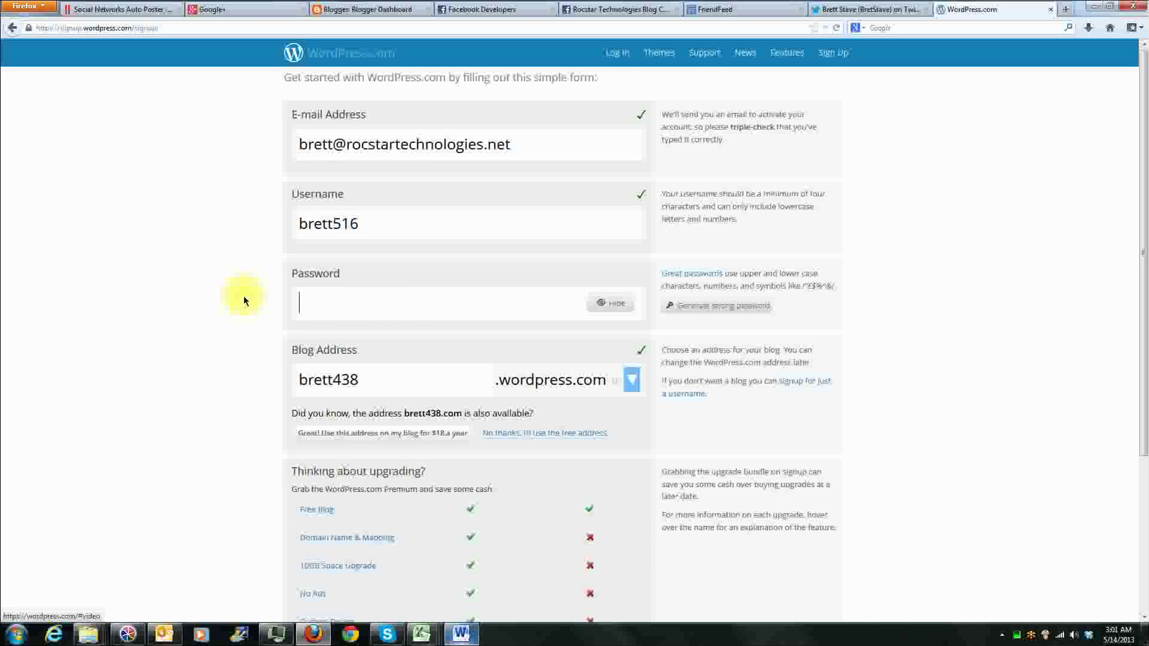
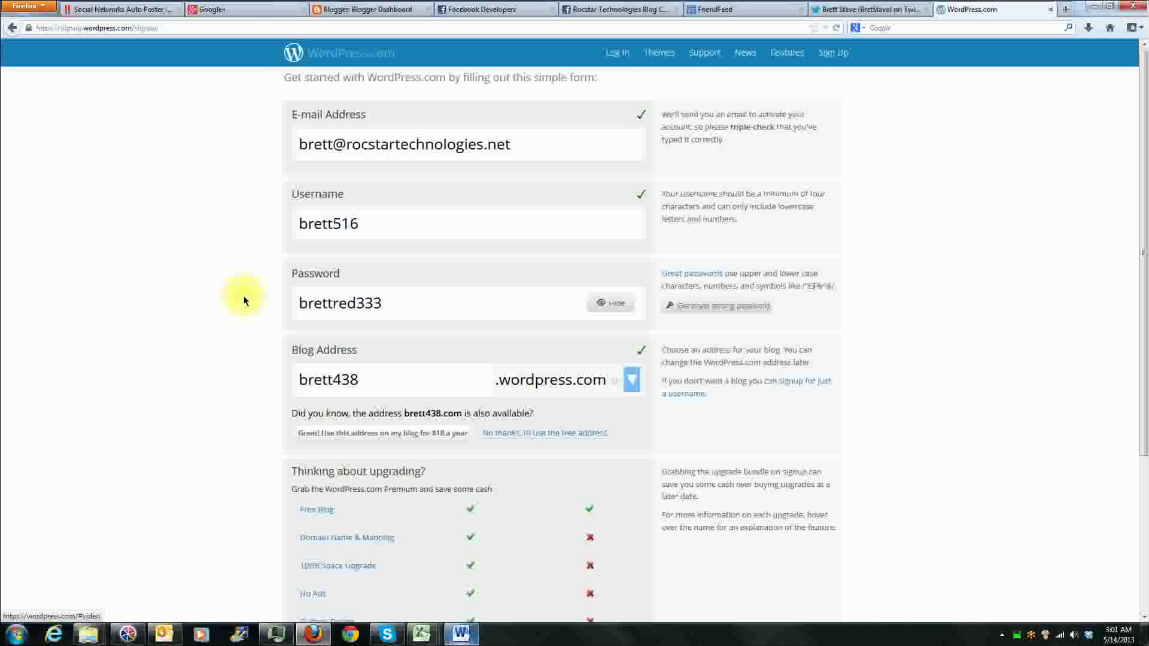
Copy the new account password into the Wordpress.com password entry of the login information document in Word
{"action": "left_click_drag", "start_coordinate": [423, 303], "coordinate": [270, 281]}
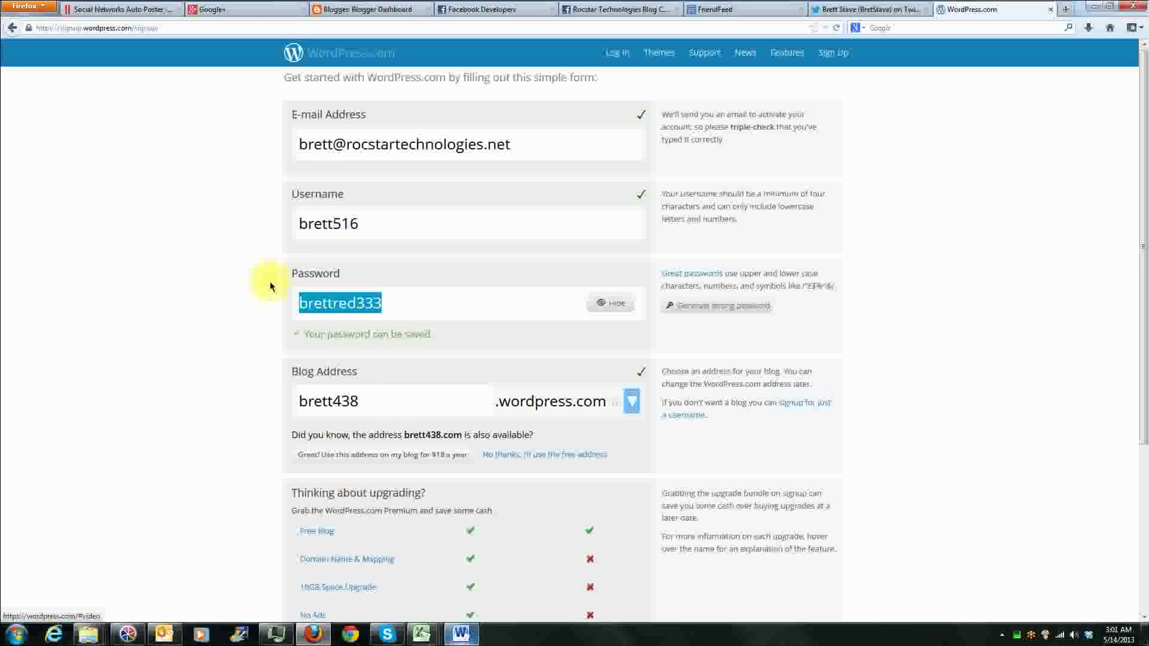
{"action": "key", "text": "ctrl+c"}
{"action": "left_click", "coordinate": [460, 633]}
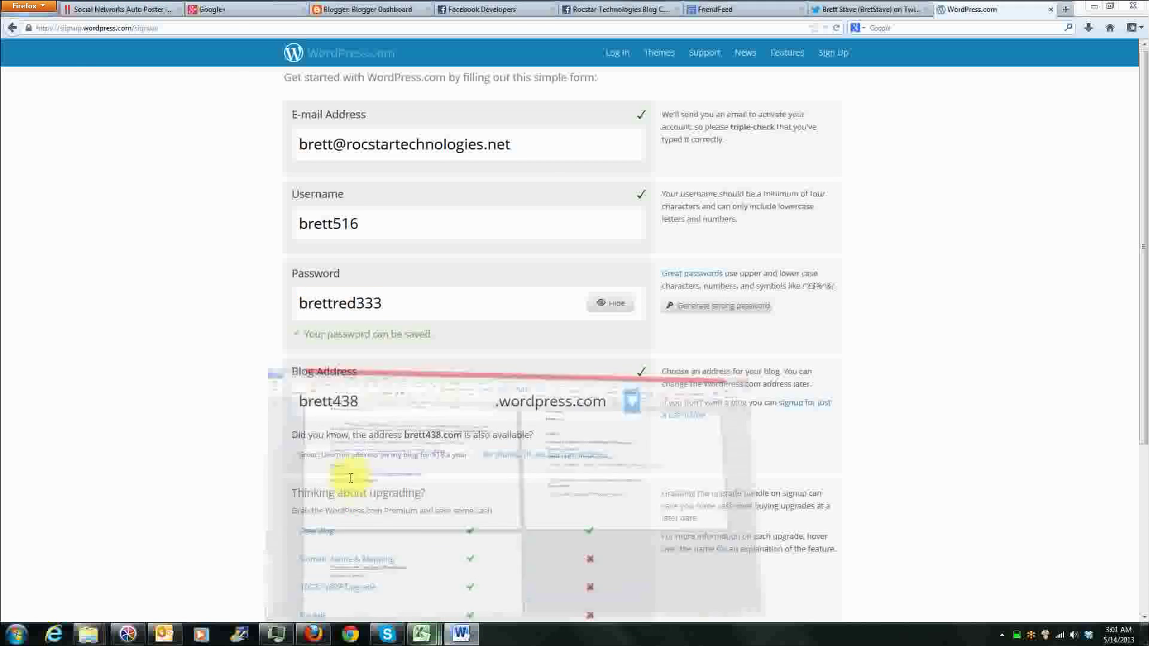
{"action": "left_click", "coordinate": [218, 536]}
{"action": "key", "text": "ctrl+v"}
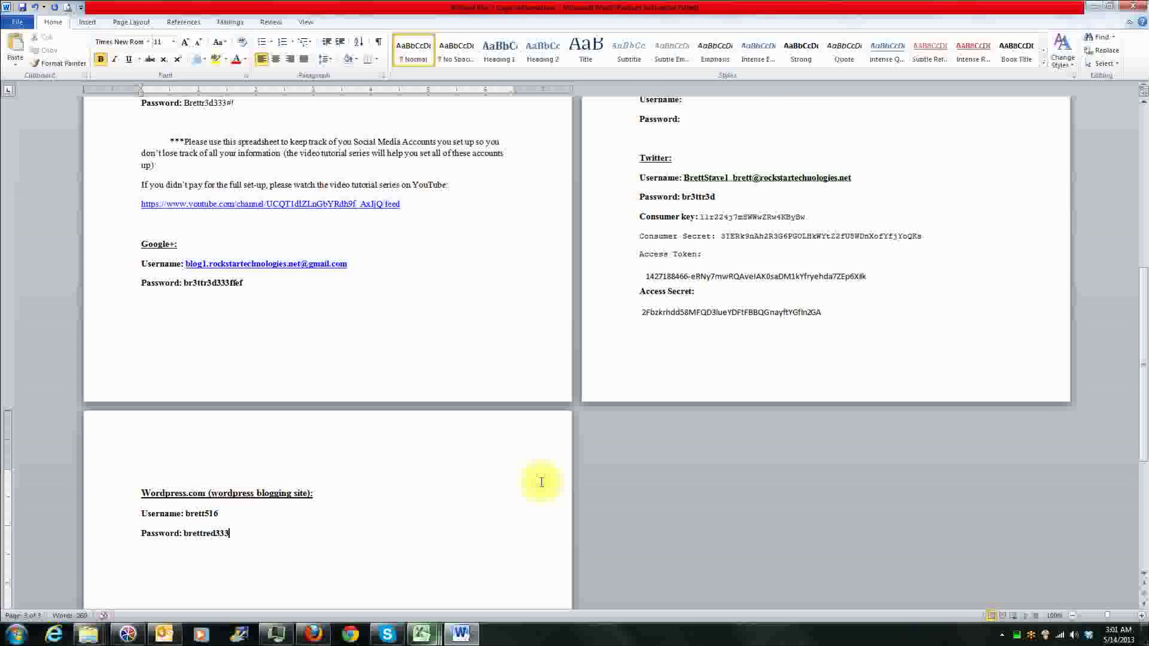
{"action": "scroll", "coordinate": [539, 481], "scroll_direction": "up", "scroll_amount": 2}
{"action": "scroll", "coordinate": [541, 480], "scroll_direction": "down", "scroll_amount": 1}
{"action": "scroll", "coordinate": [541, 481], "scroll_direction": "down", "scroll_amount": 1}
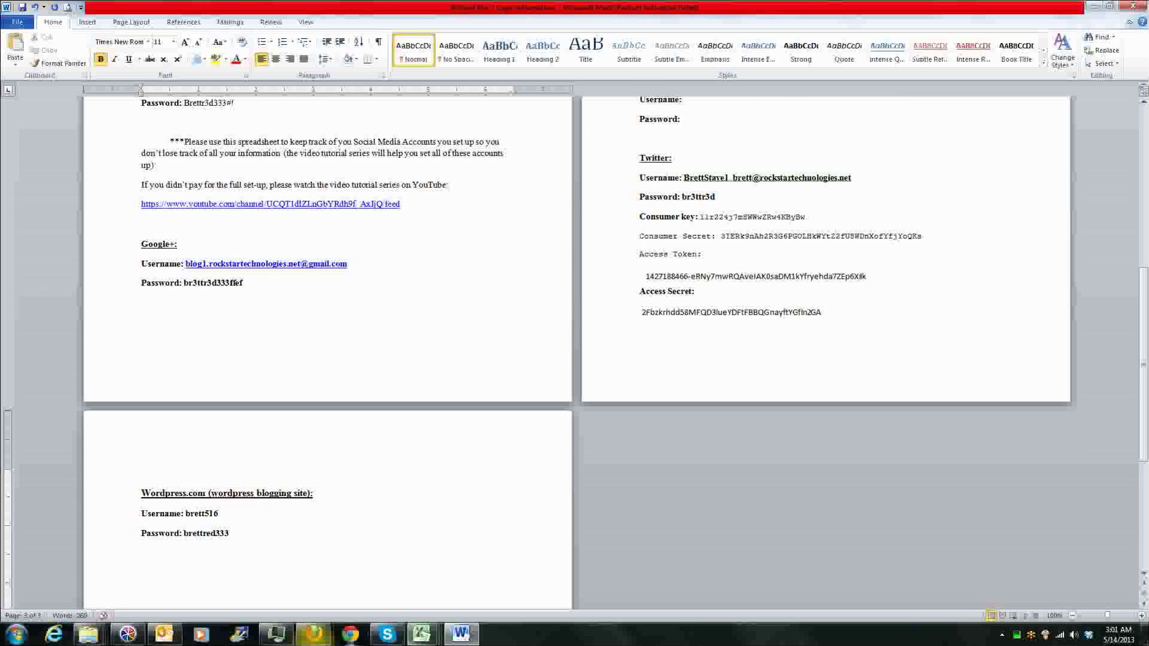
Switch back to Firefox and replace the suggested blog address with rockstartechnologies2013 on the .wordpress.com domain
{"action": "left_click", "coordinate": [312, 634]}
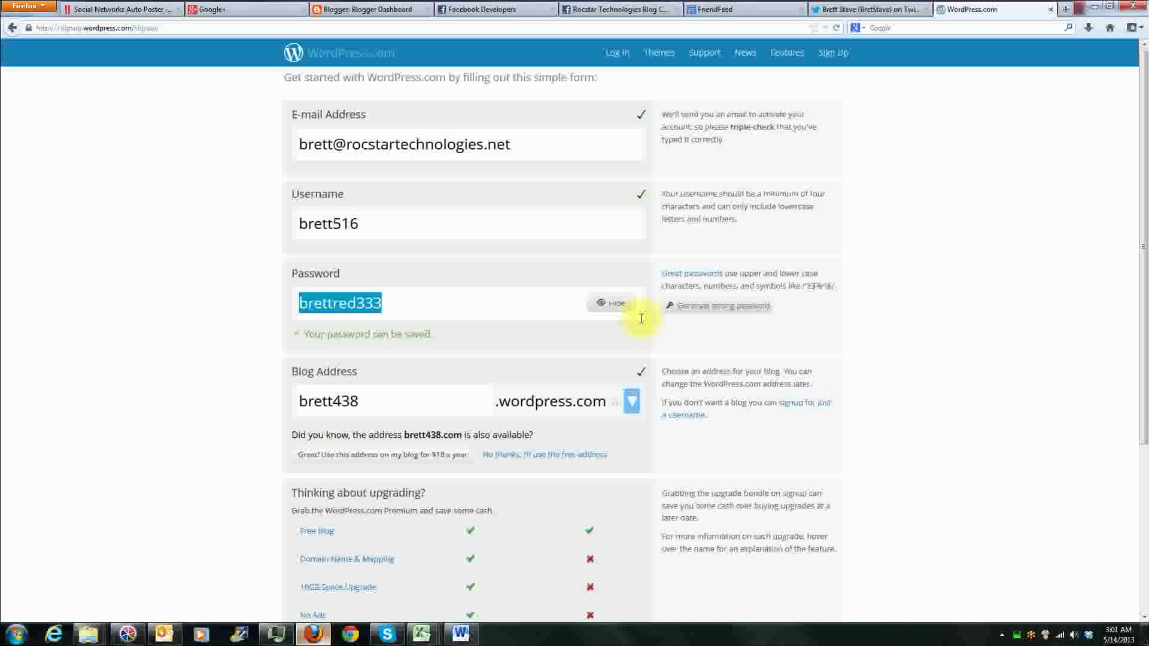
{"action": "left_click", "coordinate": [385, 401]}
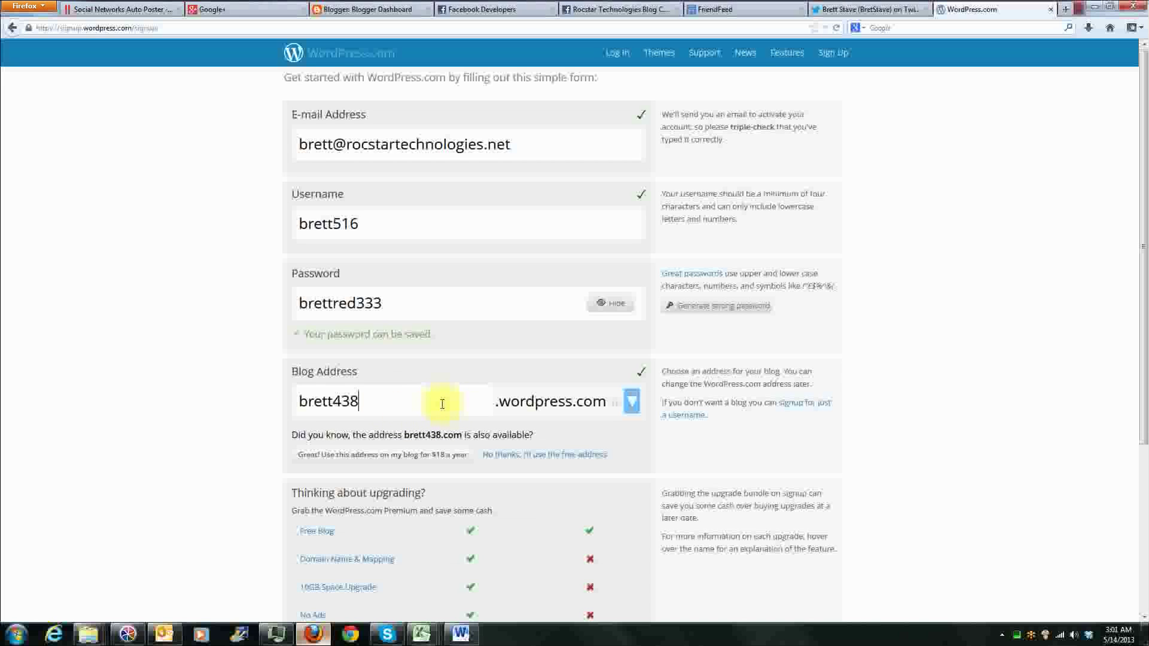
{"action": "left_click_drag", "start_coordinate": [385, 402], "coordinate": [269, 400]}
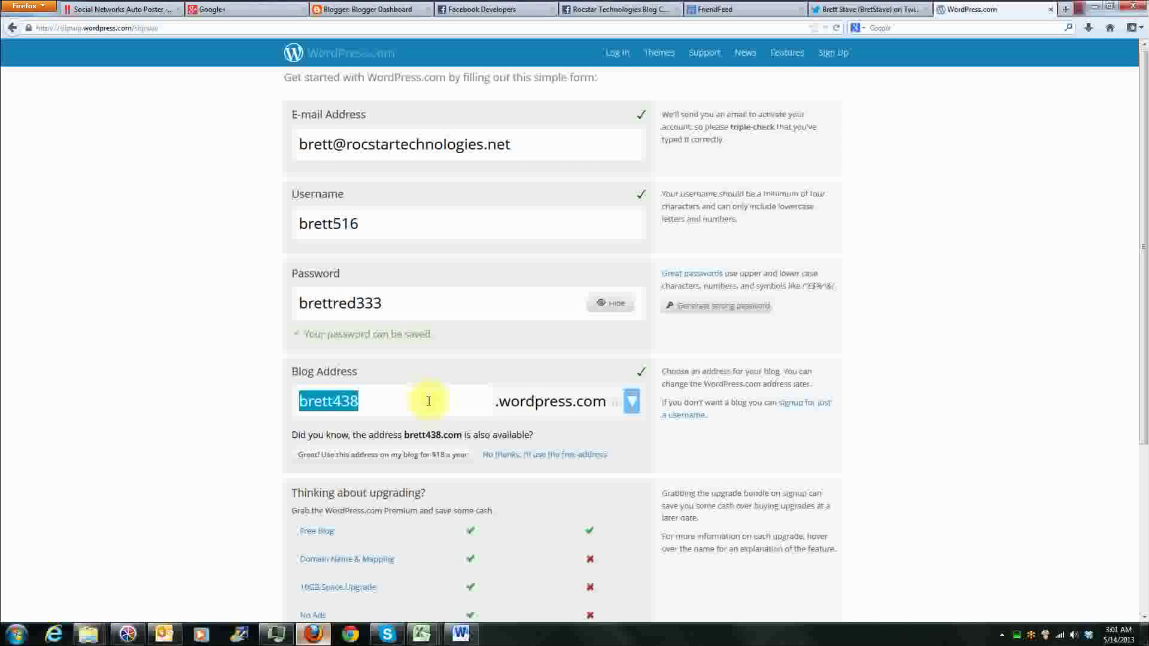
{"action": "type", "text": "rocks"}
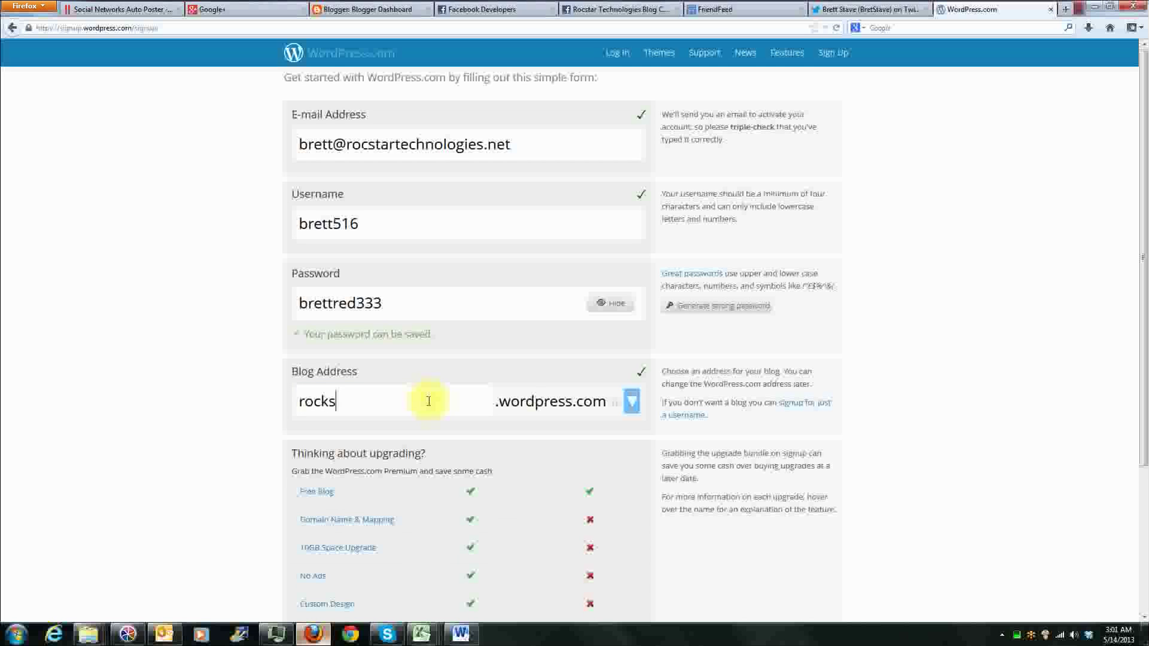
{"action": "type", "text": "tartechnologies"}
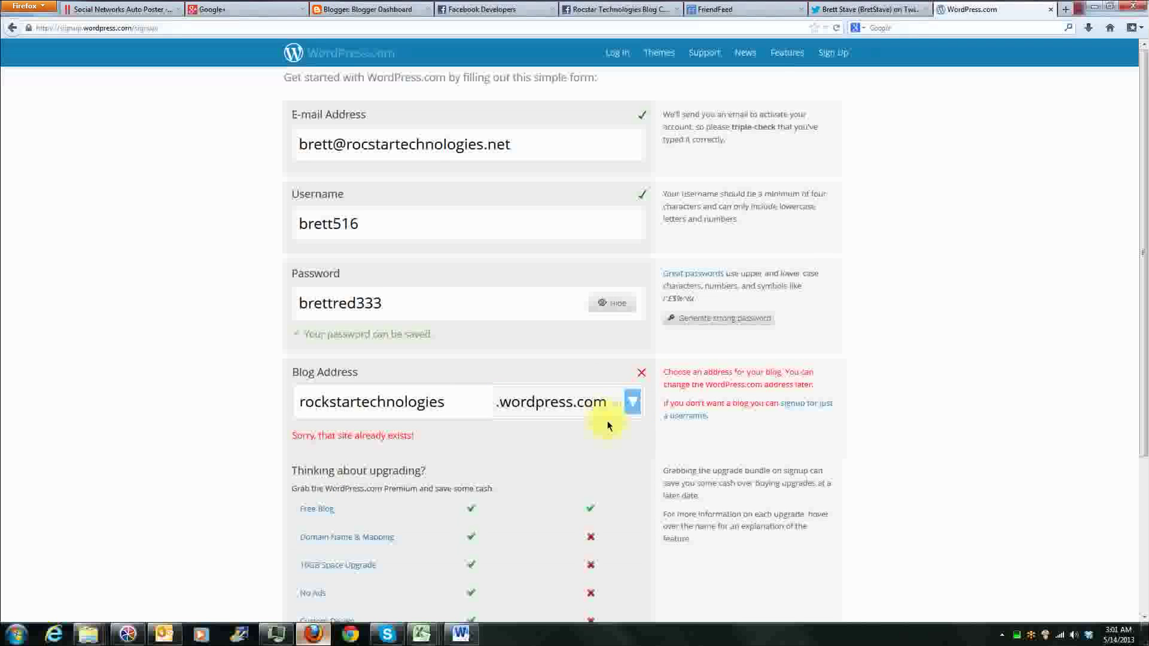
{"action": "mouse_move", "coordinate": [454, 402]}
{"action": "left_mouse_down"}
{"action": "mouse_move", "coordinate": [289, 406]}
{"action": "mouse_move", "coordinate": [451, 408]}
{"action": "left_mouse_up"}
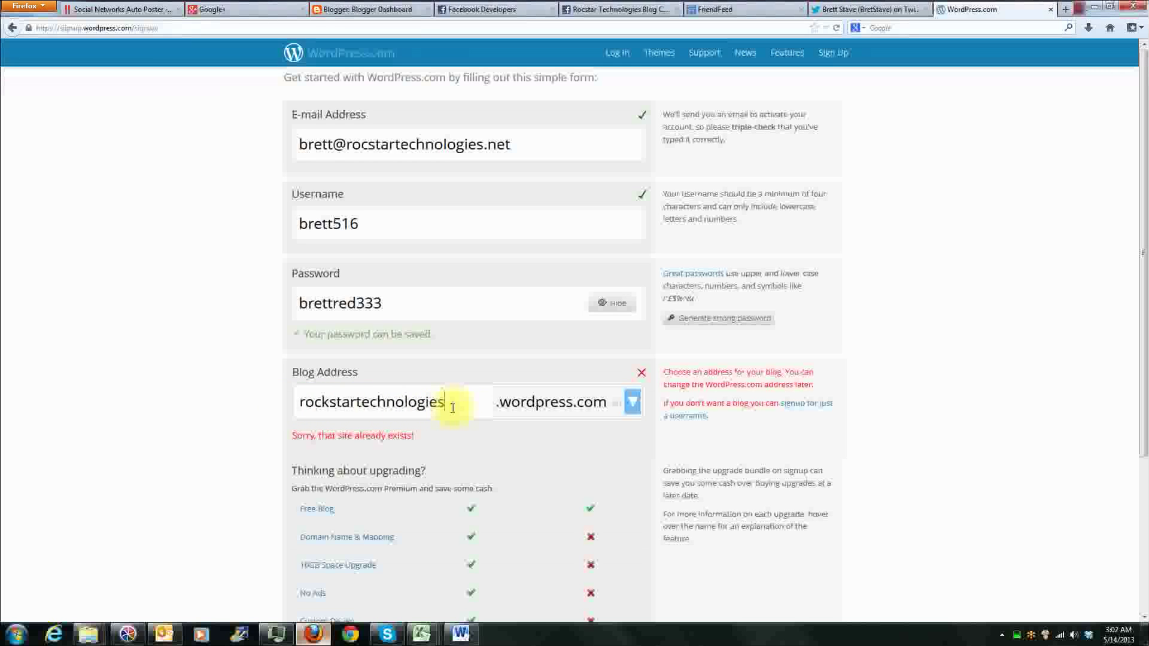
{"action": "type", "text": "2013"}
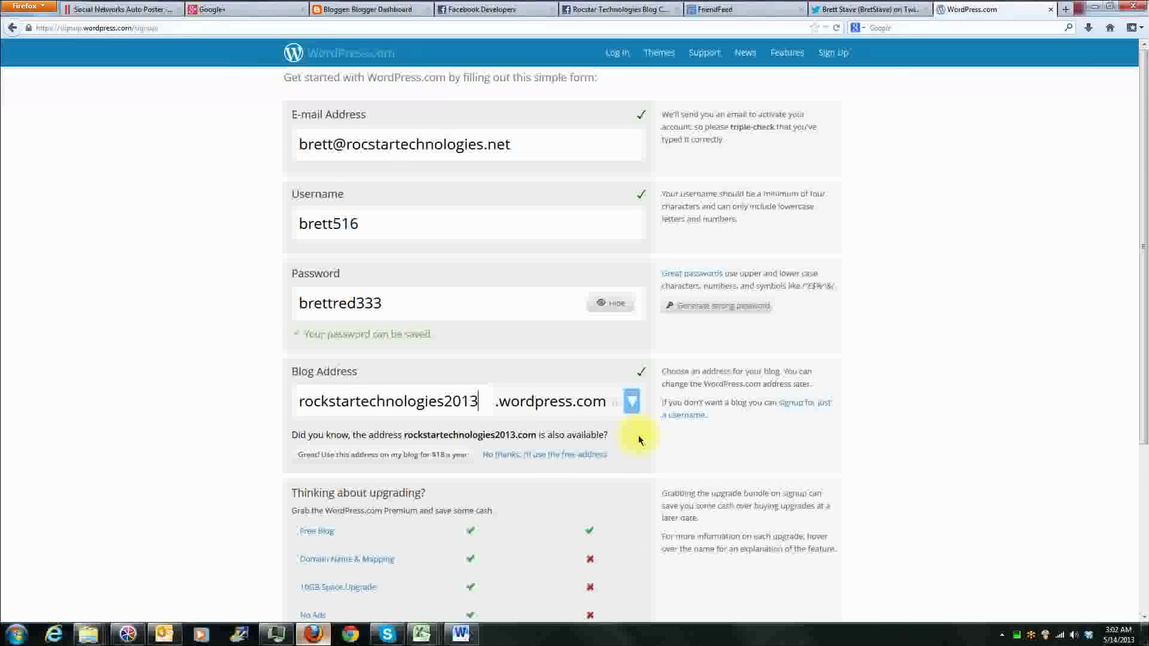
Submit the sign-up form by creating the blog with the Free plan
{"action": "scroll", "coordinate": [640, 441], "scroll_direction": "down", "scroll_amount": 2}
{"action": "scroll", "coordinate": [637, 437], "scroll_direction": "down", "scroll_amount": 5}
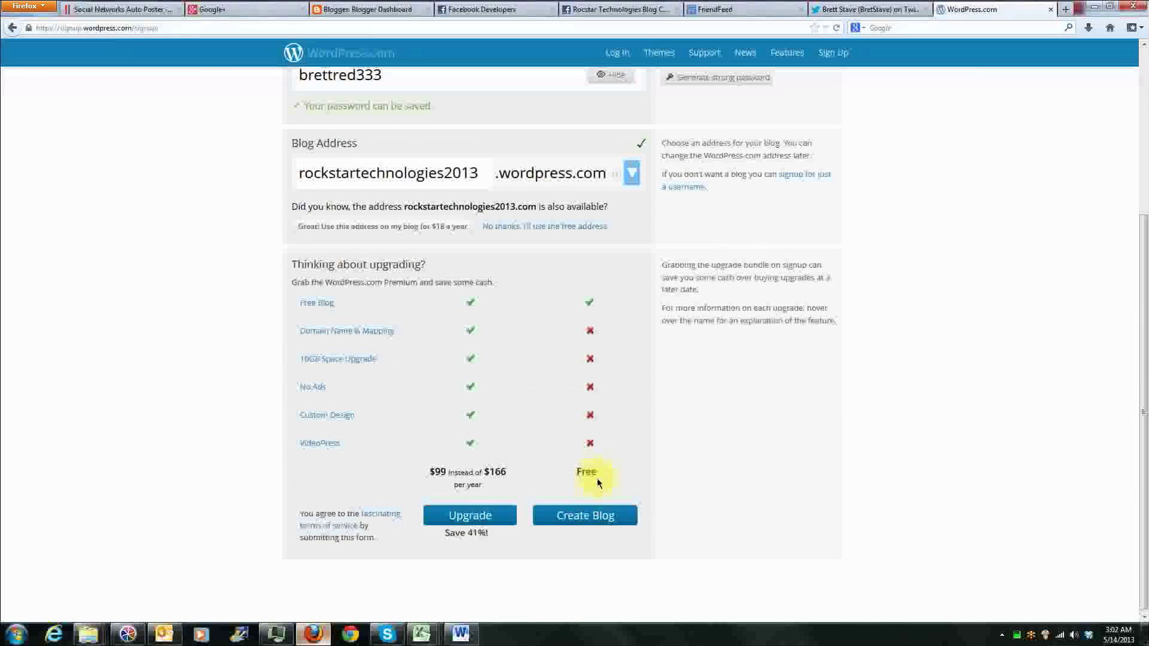
{"action": "left_click", "coordinate": [591, 516]}
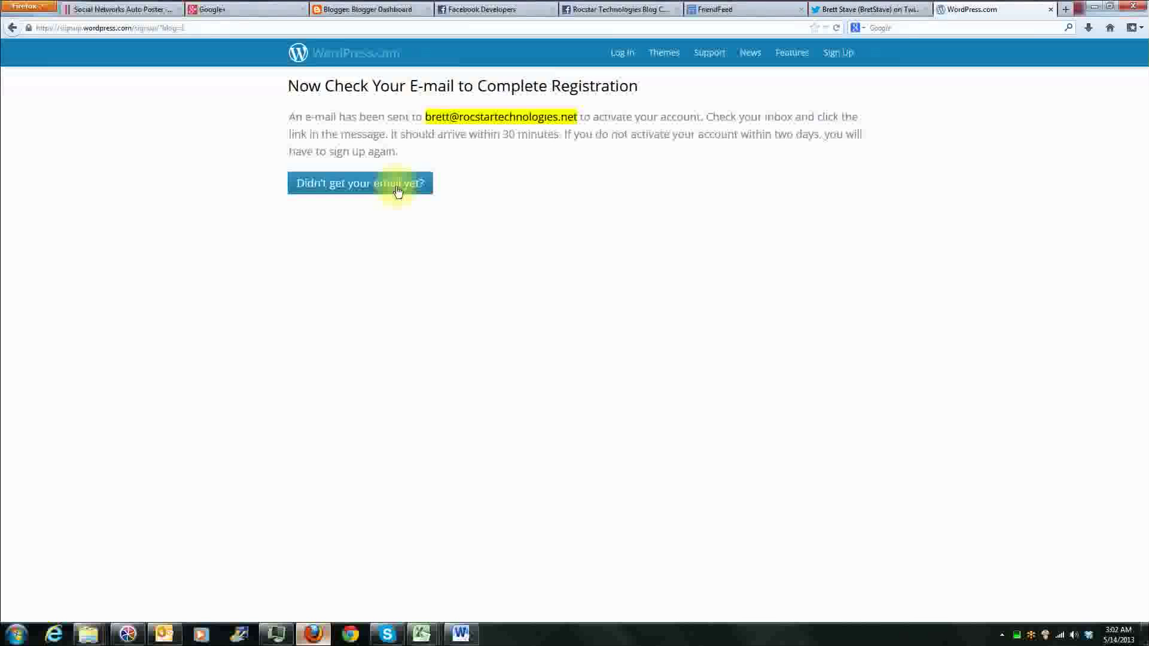
Go back to the sign-up form and replace the account e-mail with the corrected address
{"action": "left_click", "coordinate": [13, 28]}
{"action": "scroll", "coordinate": [511, 333], "scroll_direction": "up", "scroll_amount": 4}
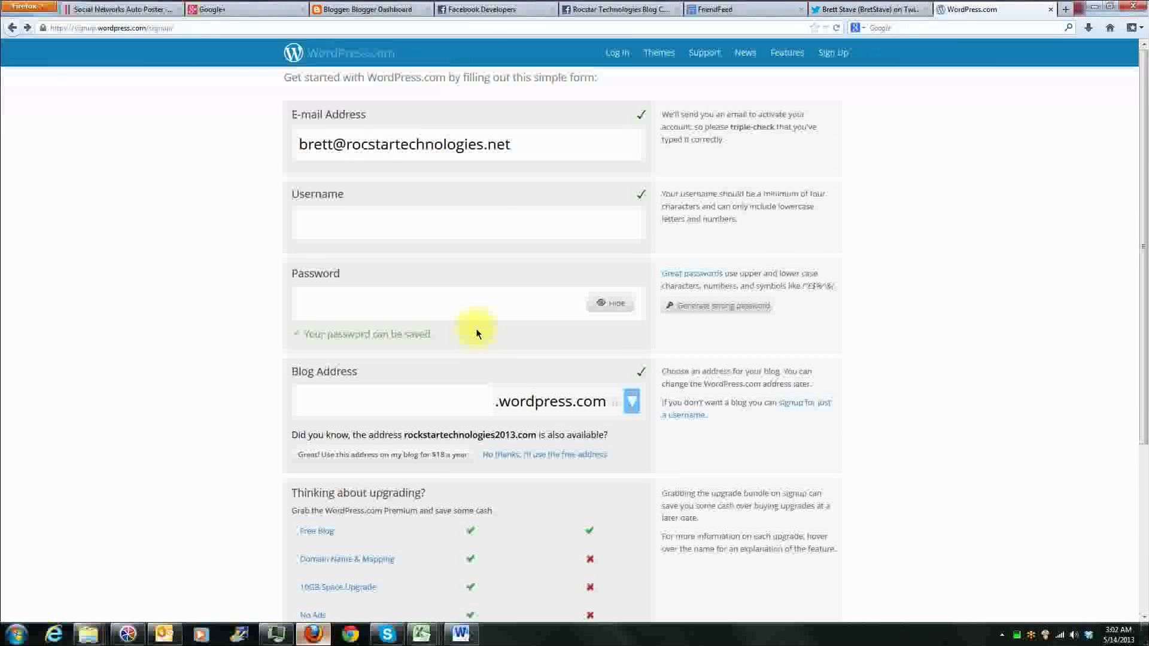
{"action": "triple_click", "coordinate": [372, 148]}
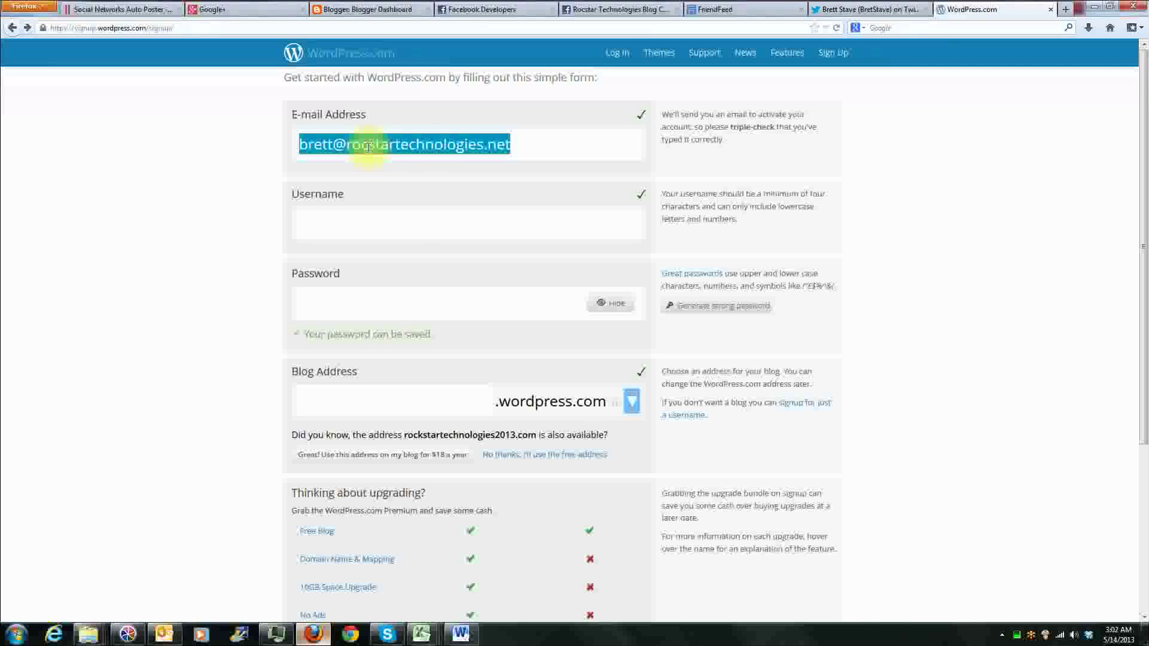
{"action": "triple_click", "coordinate": [395, 142]}
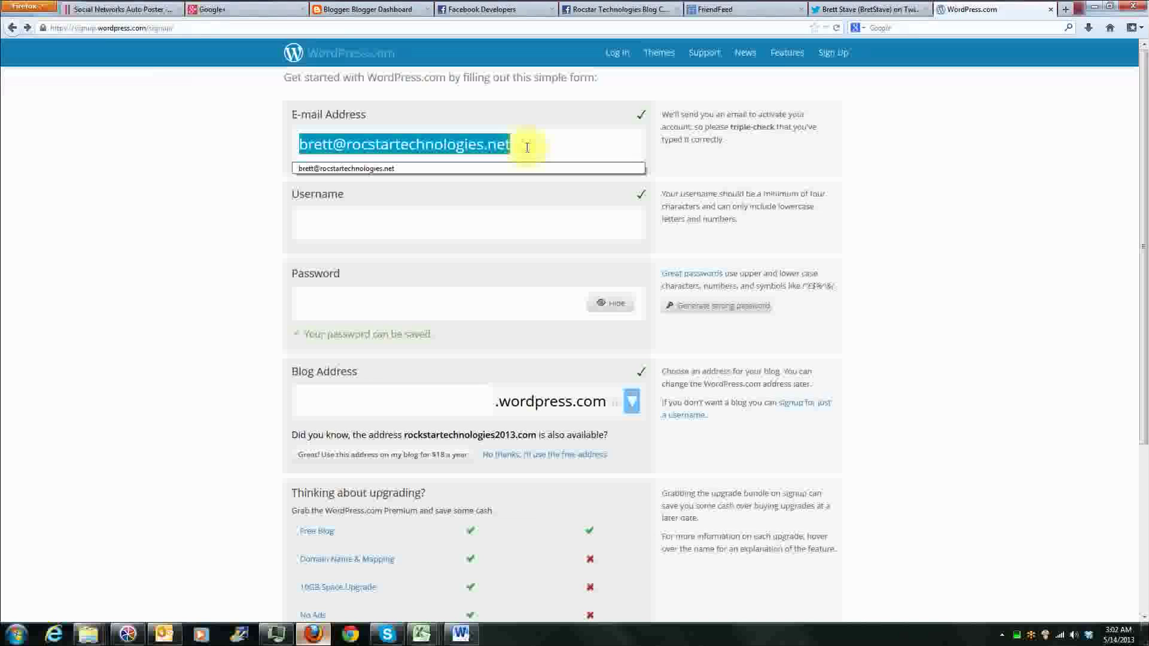
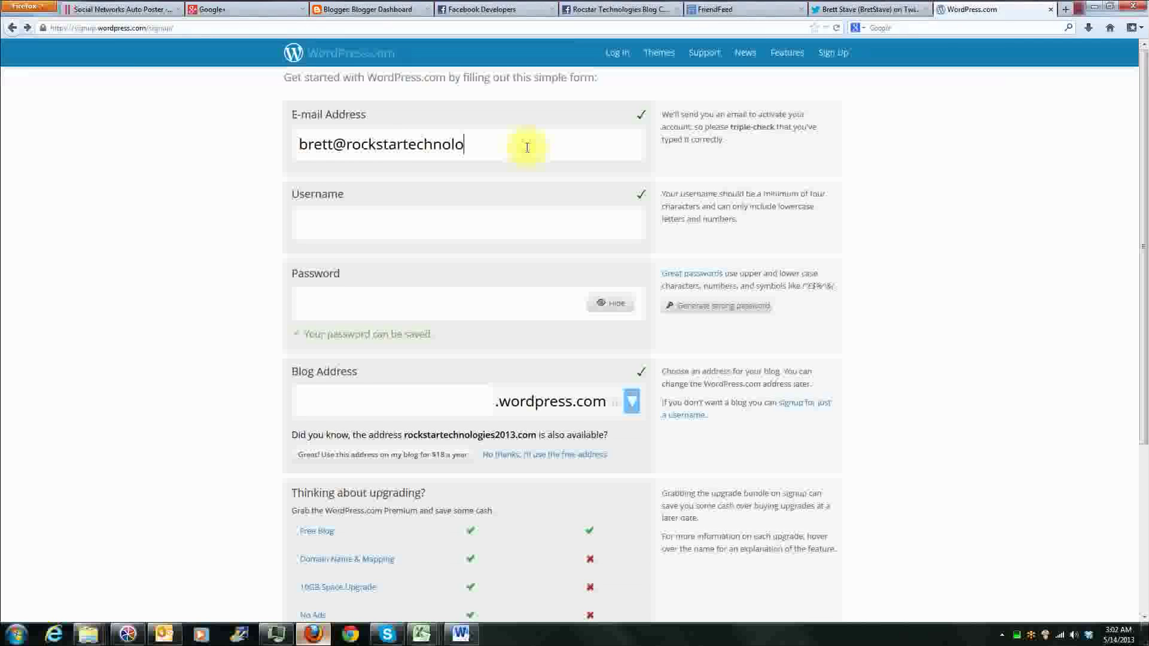
Enter a username and the account password in the sign-up form
{"action": "left_click", "coordinate": [500, 217]}
{"action": "type", "text": "brett721"}
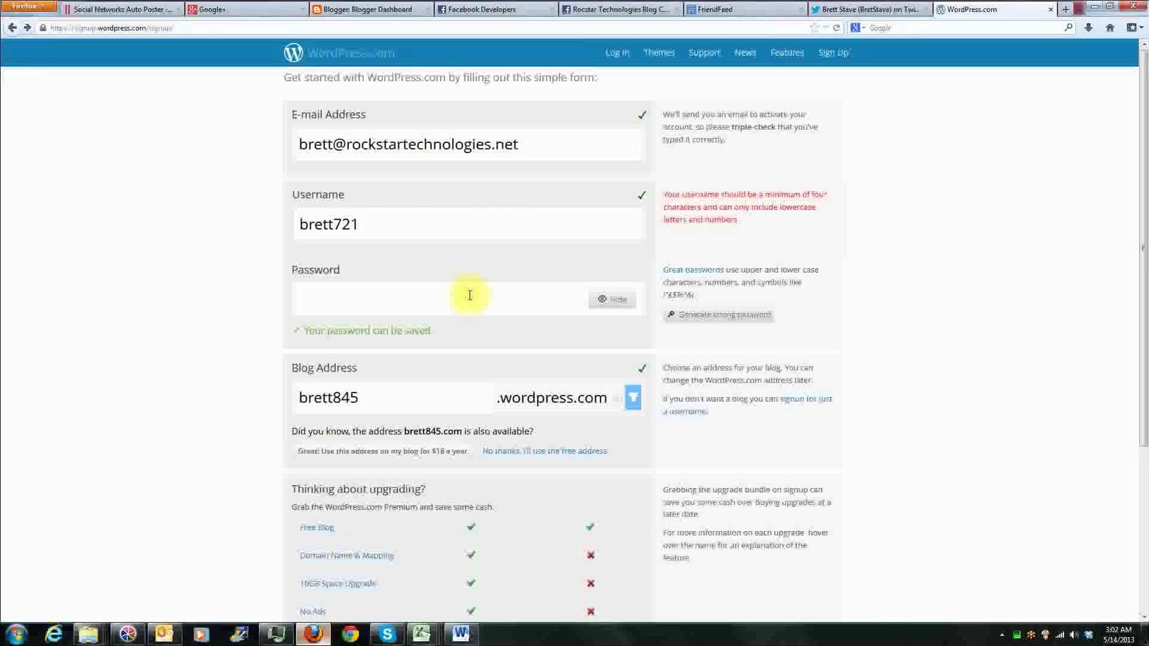
{"action": "left_click", "coordinate": [469, 295]}
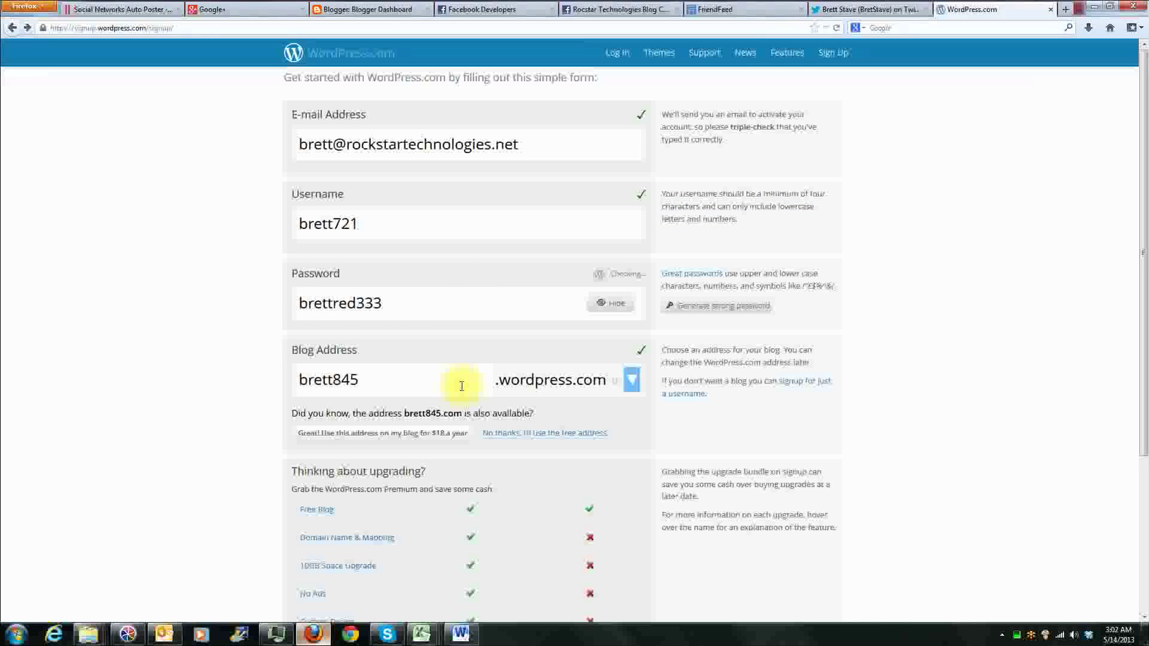
Replace the suggested blog address with rockstartechnologies2013
{"action": "scroll", "coordinate": [456, 371], "scroll_direction": "down", "scroll_amount": 2}
{"action": "left_click_drag", "start_coordinate": [456, 340], "coordinate": [267, 331]}
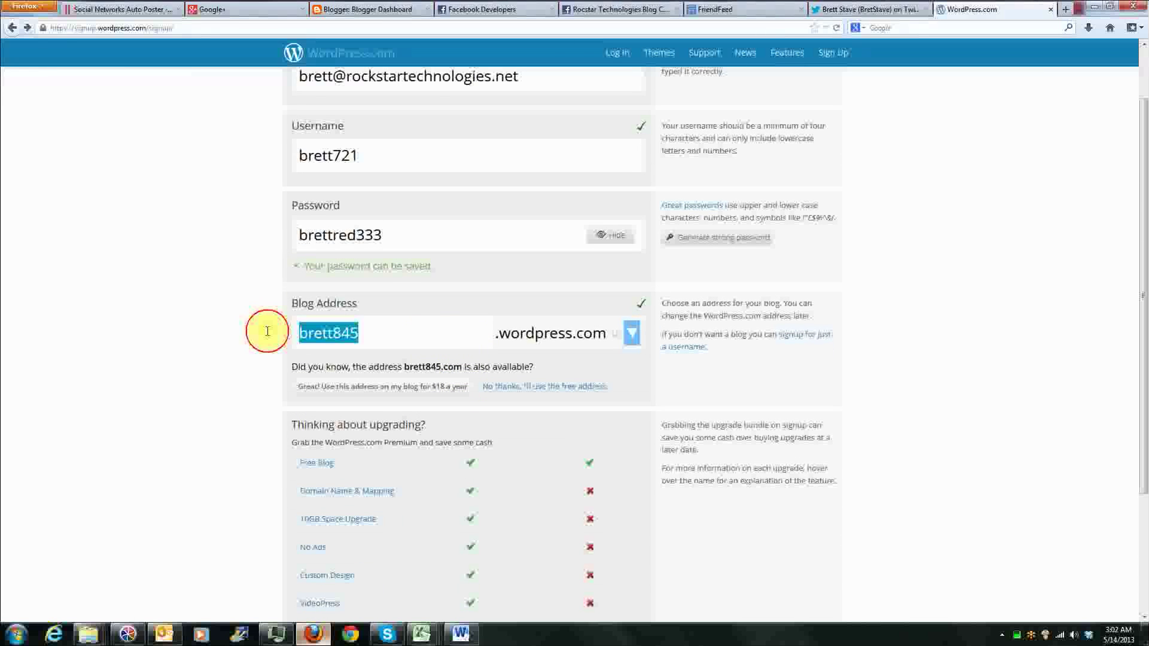
{"action": "type", "text": "rockst"}
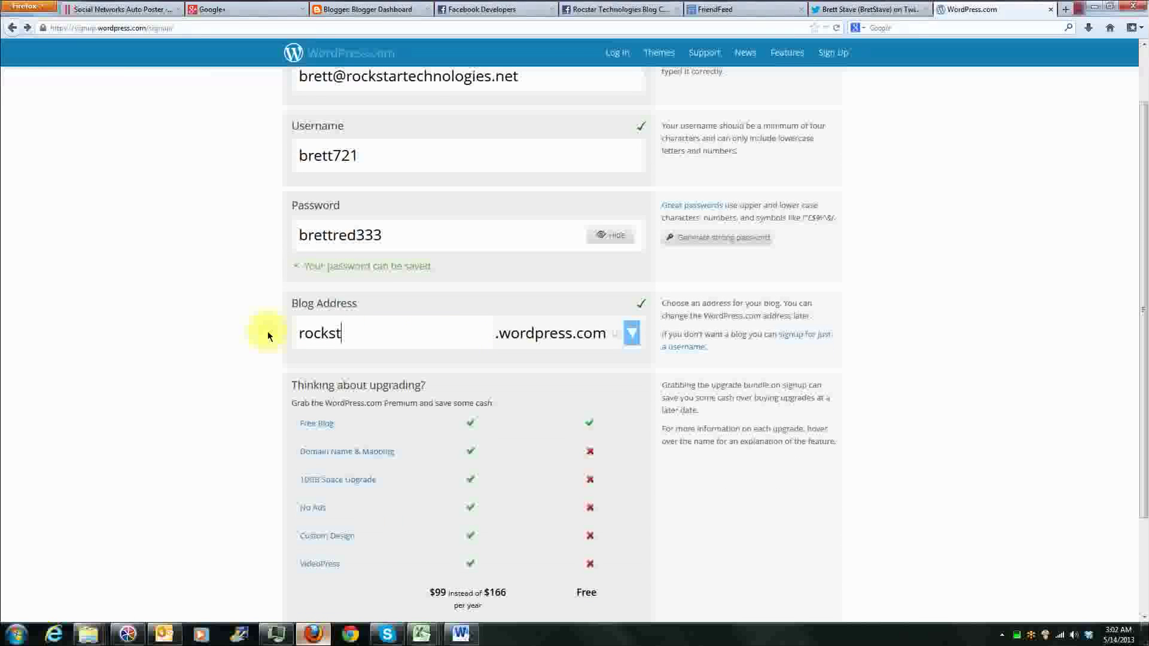
{"action": "type", "text": "artechnologie"}
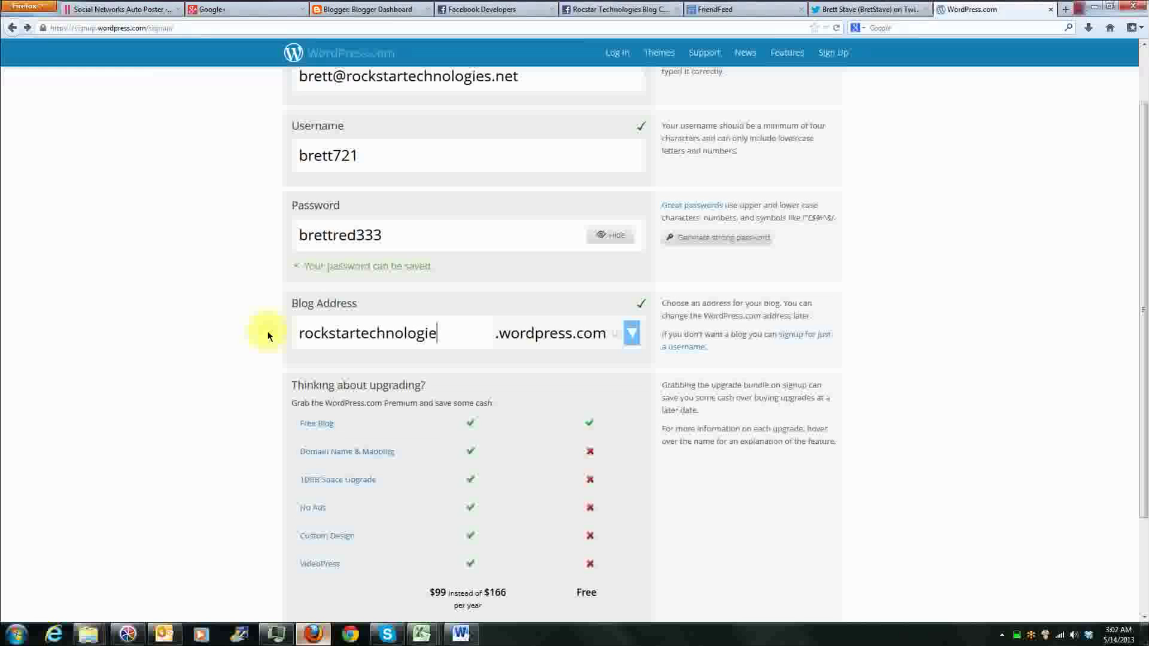
{"action": "type", "text": "s2013"}
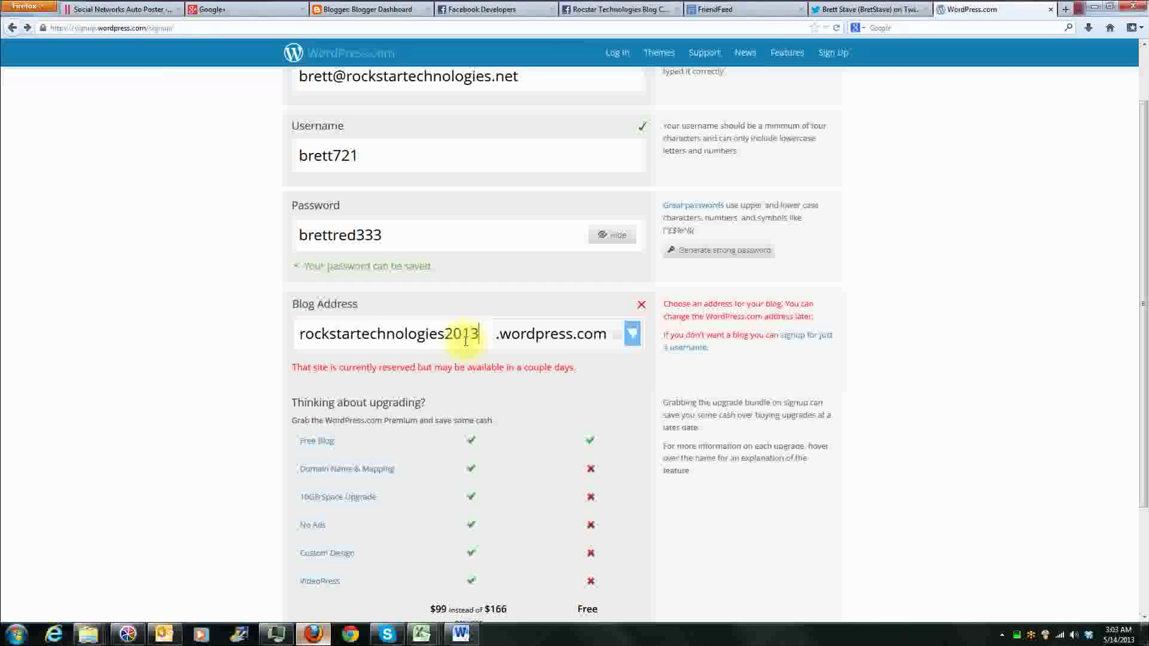
Try rockstartechnologies230 as the blog address and replace it with rockstartechnologies200
{"action": "left_click_drag", "start_coordinate": [466, 339], "coordinate": [444, 338]}
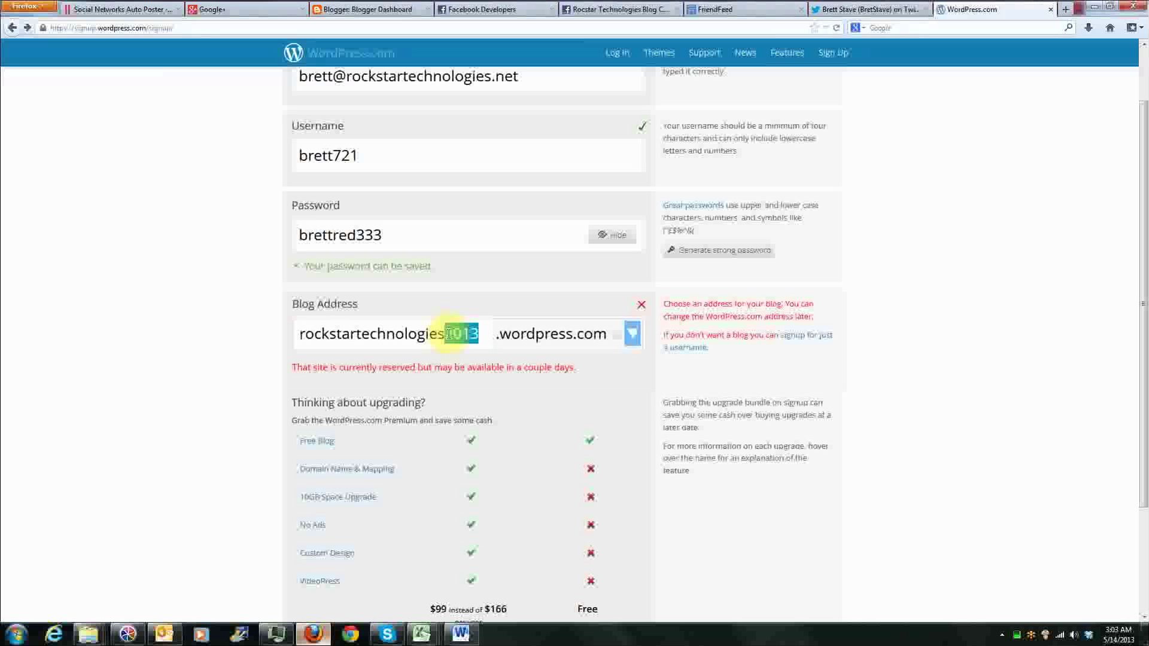
{"action": "type", "text": "230"}
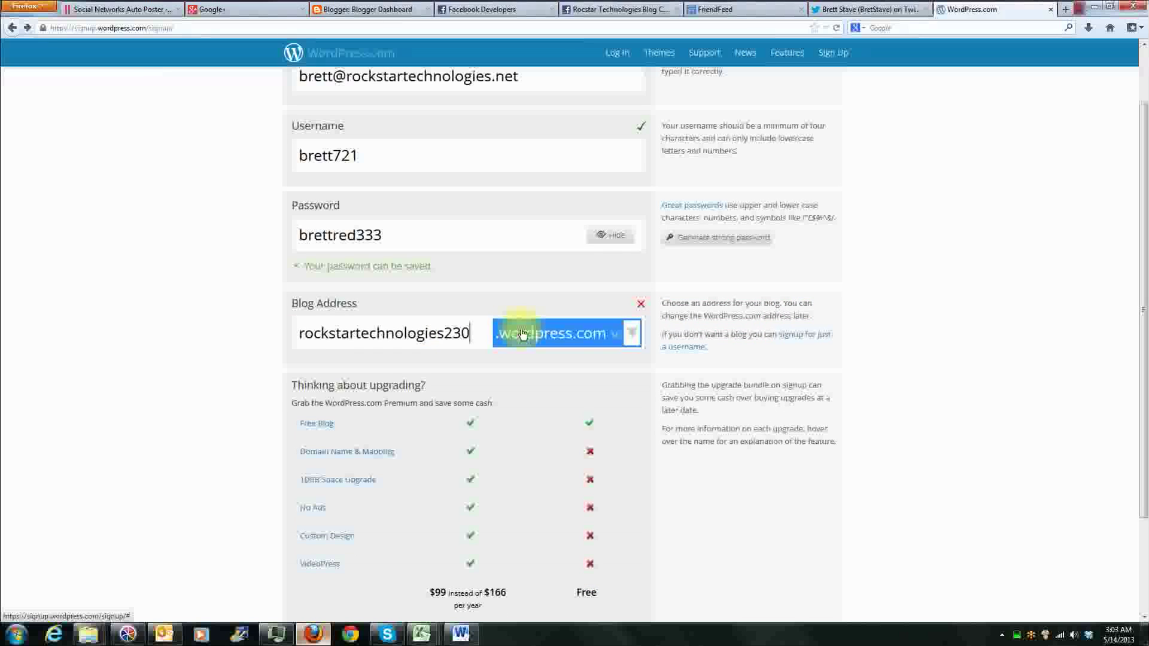
{"action": "key", "text": "BackSpace"}
{"action": "key", "text": "BackSpace"}
{"action": "key", "text": "BackSpace"}
{"action": "type", "text": "00"}
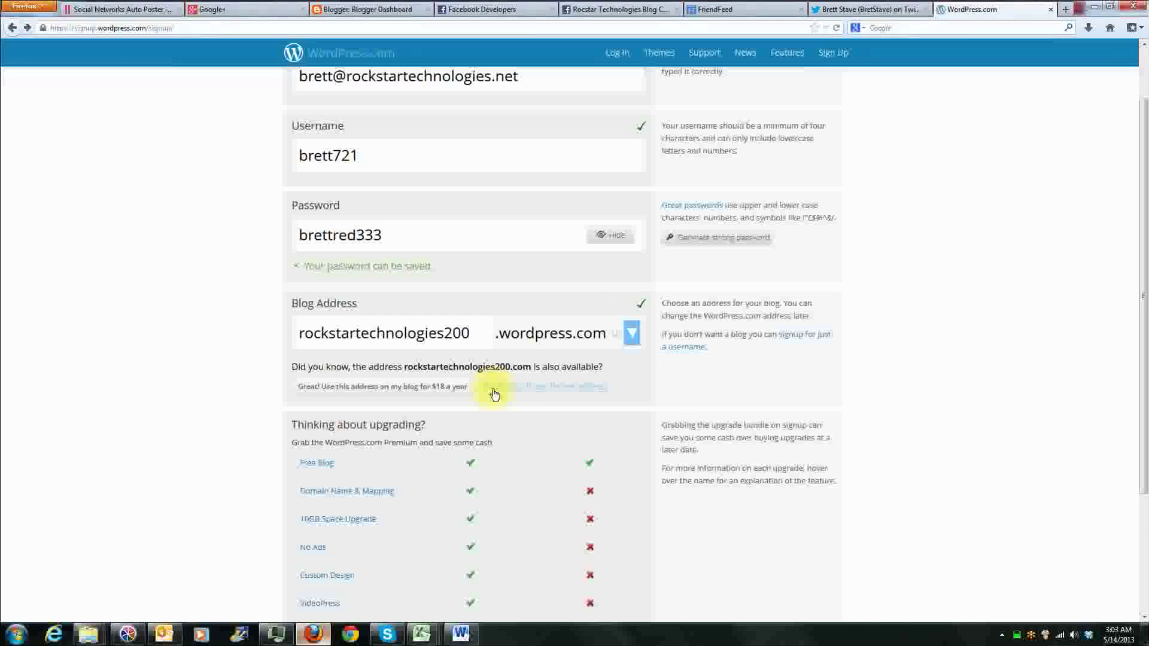
{"action": "scroll", "coordinate": [465, 341], "scroll_direction": "up", "scroll_amount": 1}
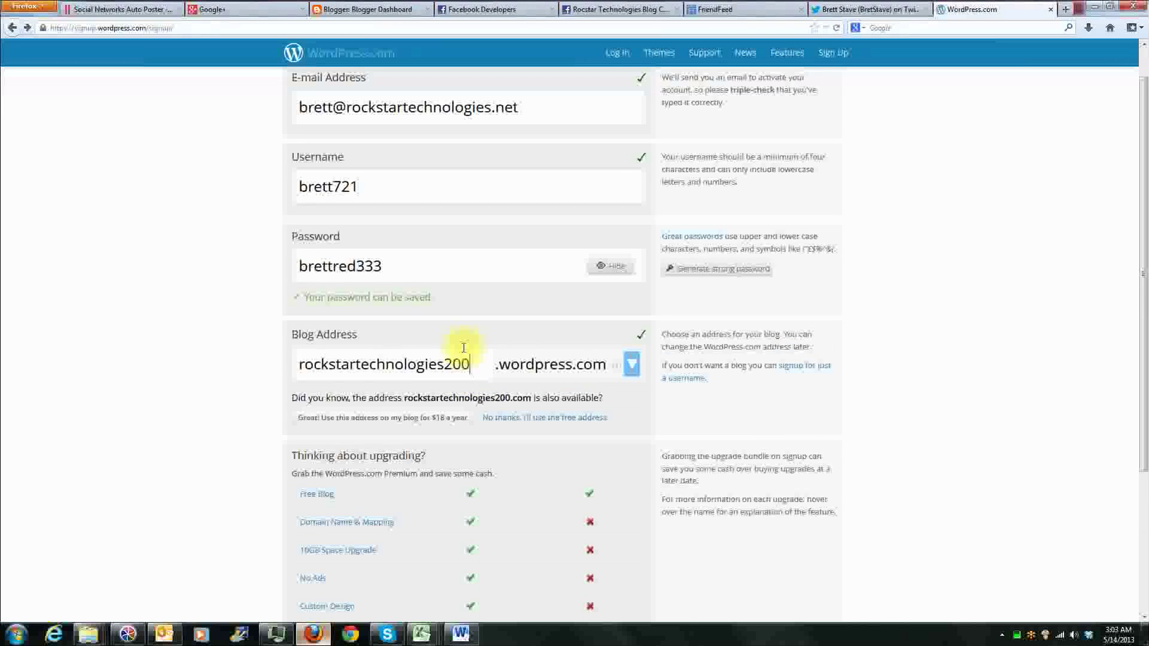
{"action": "scroll", "coordinate": [463, 347], "scroll_direction": "up", "scroll_amount": 1}
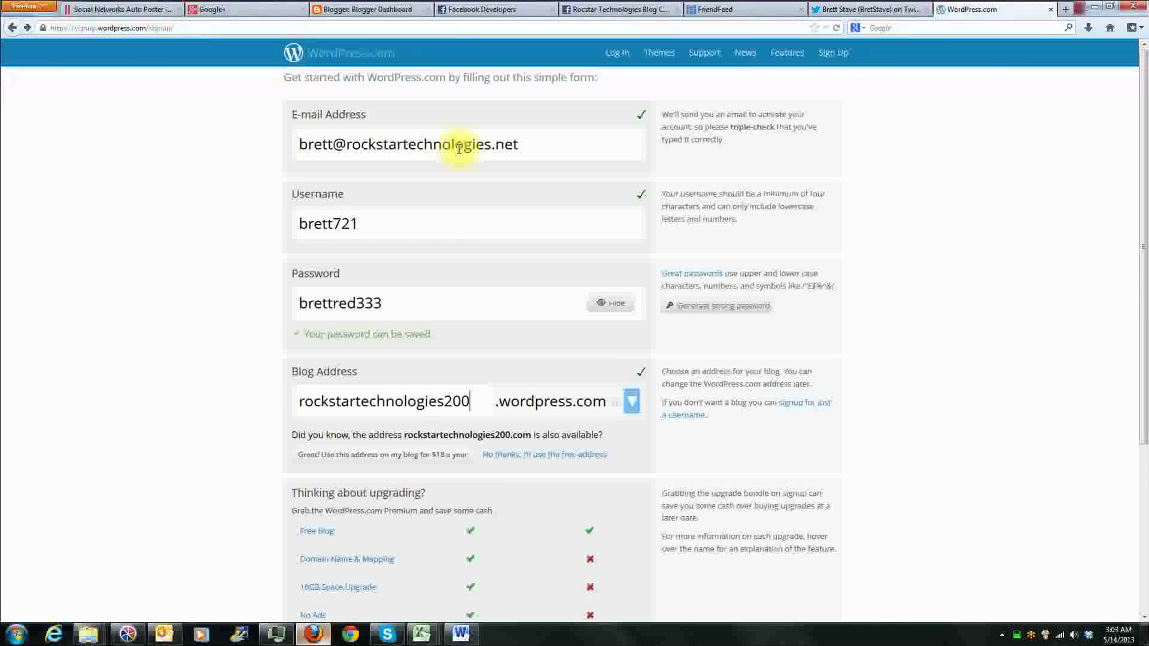
{"action": "scroll", "coordinate": [513, 212], "scroll_direction": "down", "scroll_amount": 6}
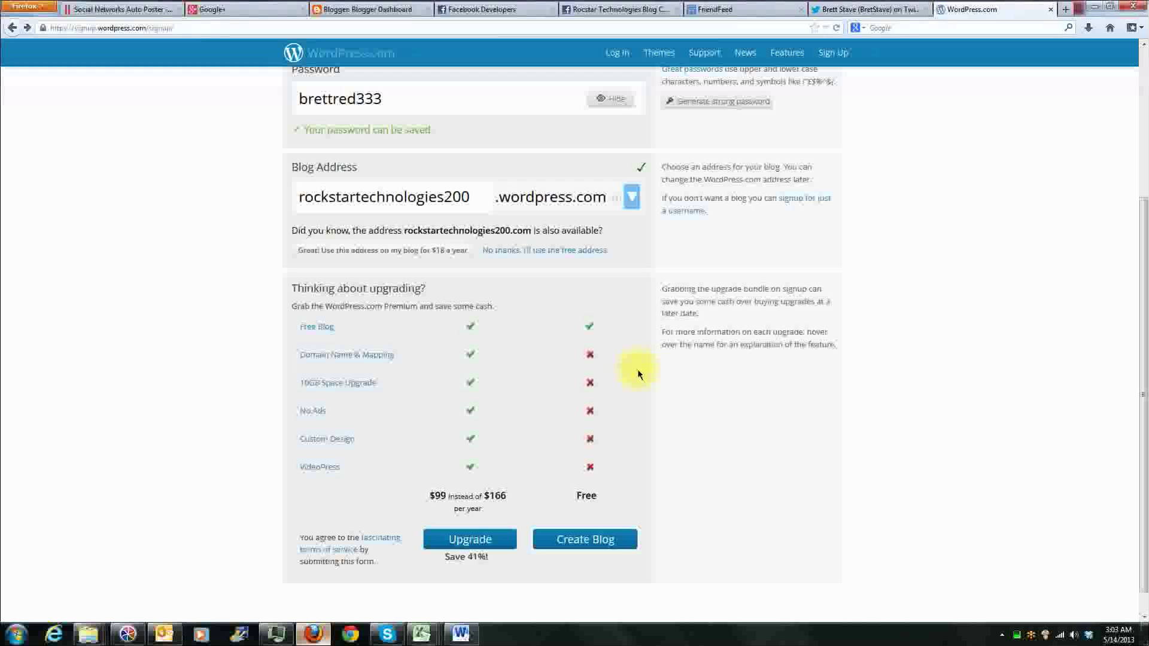
Try to submit the sign-up form by creating the blog with the Free plan
{"action": "left_click", "coordinate": [586, 540]}
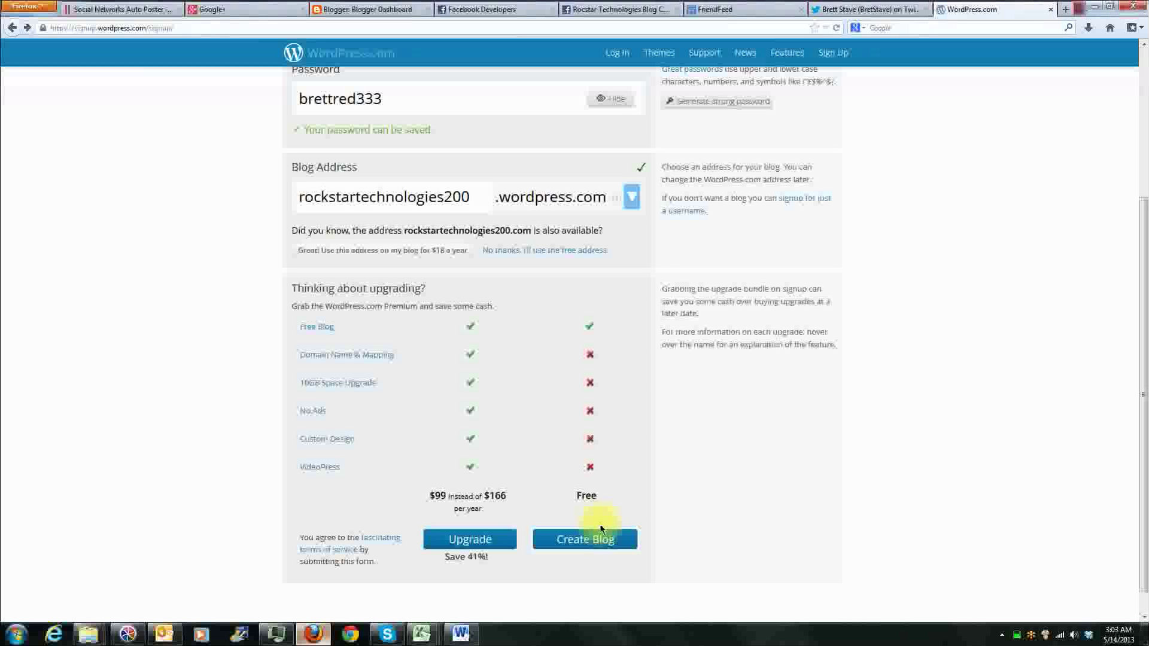
{"action": "scroll", "coordinate": [642, 458], "scroll_direction": "up", "scroll_amount": 3}
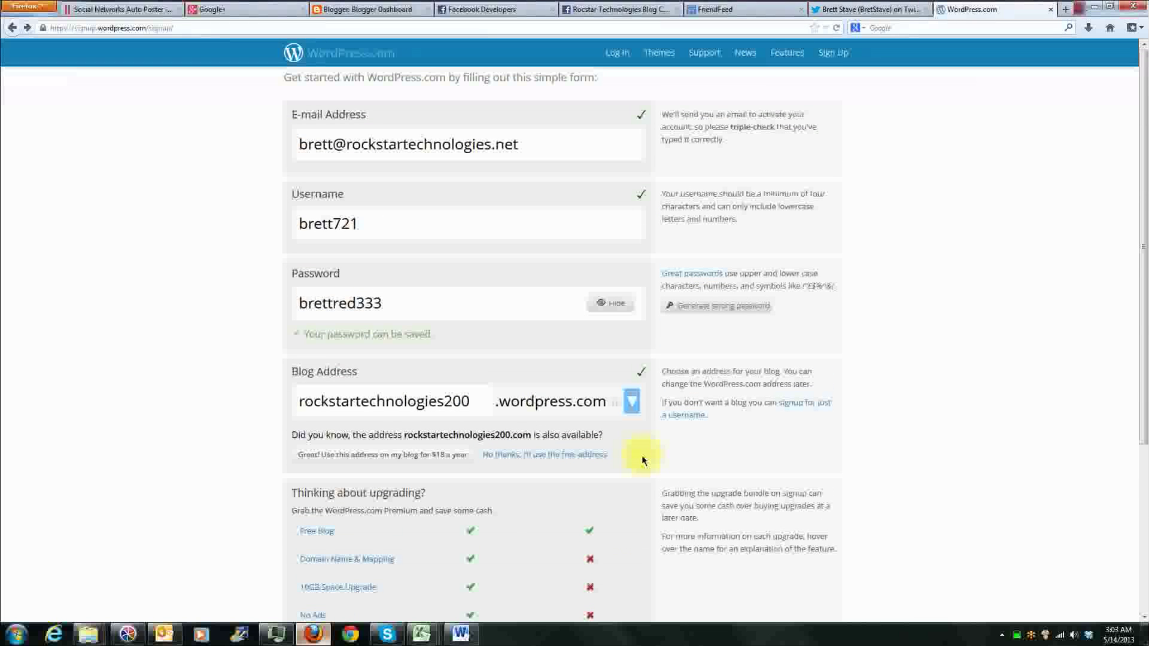
{"action": "scroll", "coordinate": [630, 389], "scroll_direction": "down", "scroll_amount": 4}
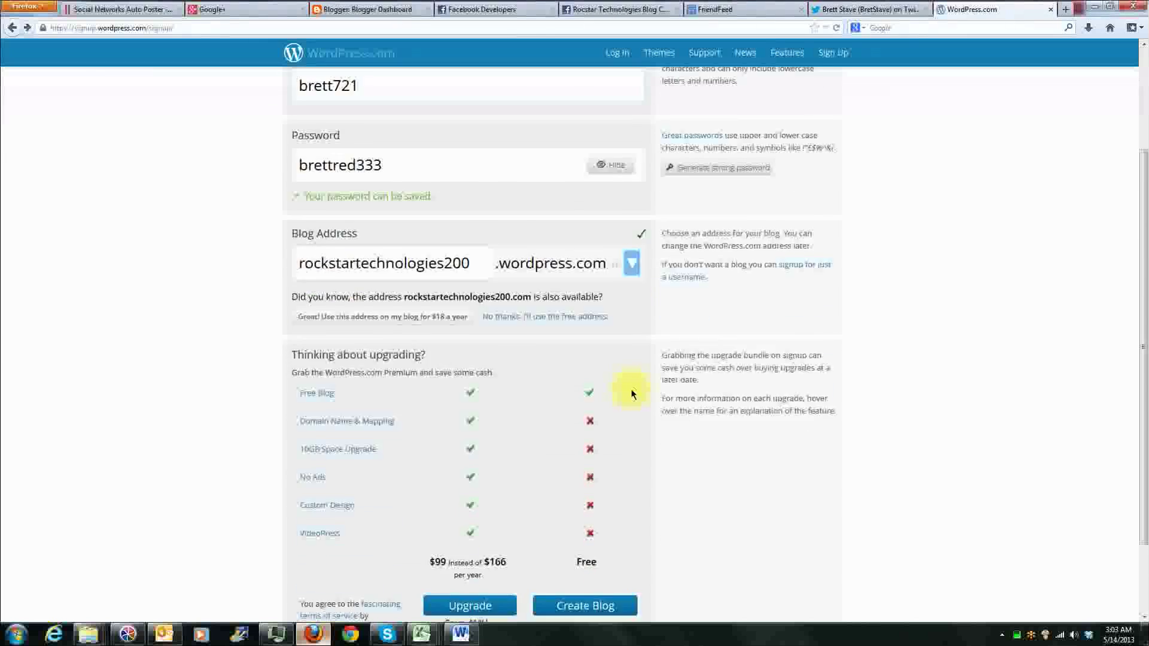
{"action": "left_click", "coordinate": [591, 516]}
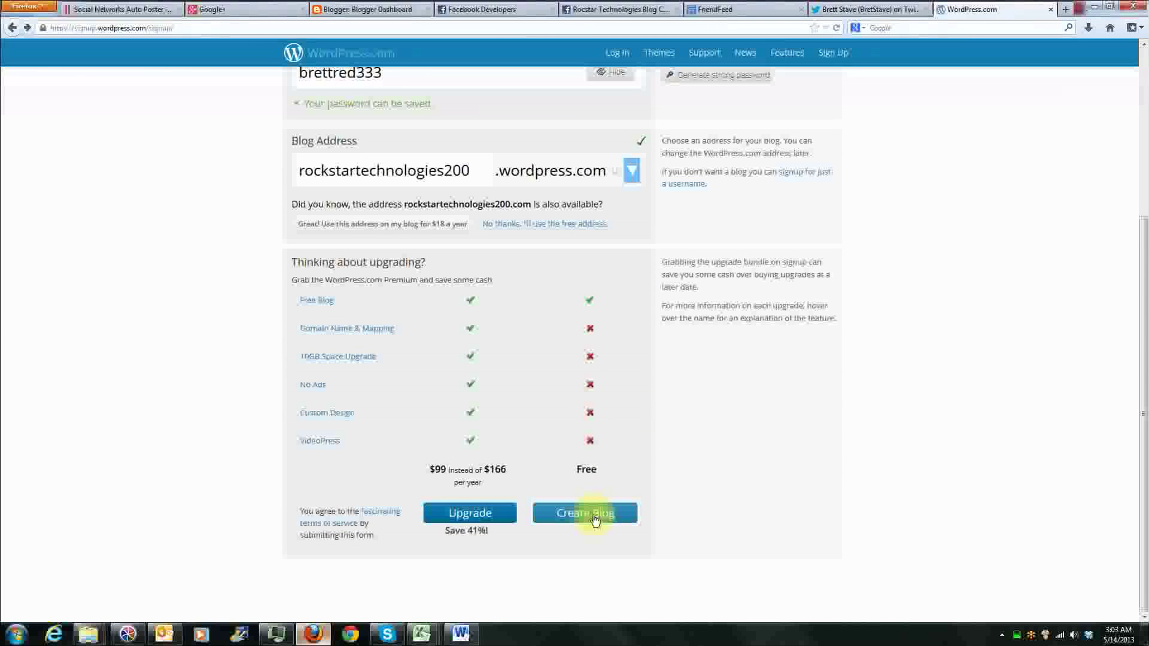
{"action": "left_click", "coordinate": [584, 518]}
{"action": "left_click", "coordinate": [580, 517]}
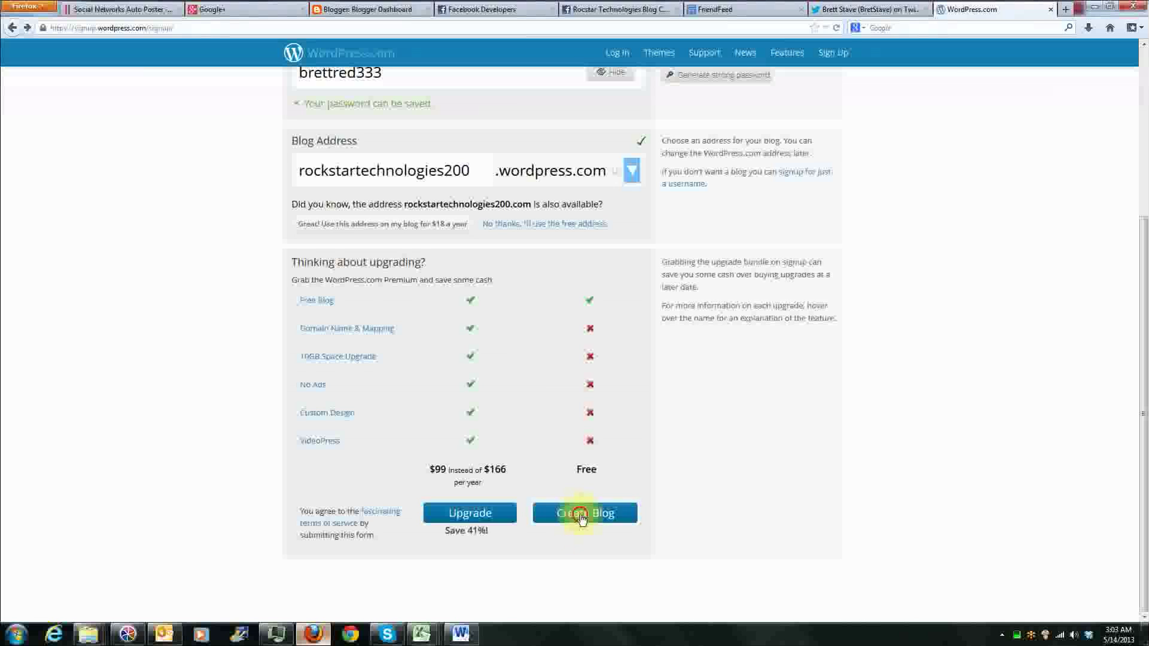
{"action": "left_click", "coordinate": [581, 518]}
{"action": "right_click", "coordinate": [580, 517]}
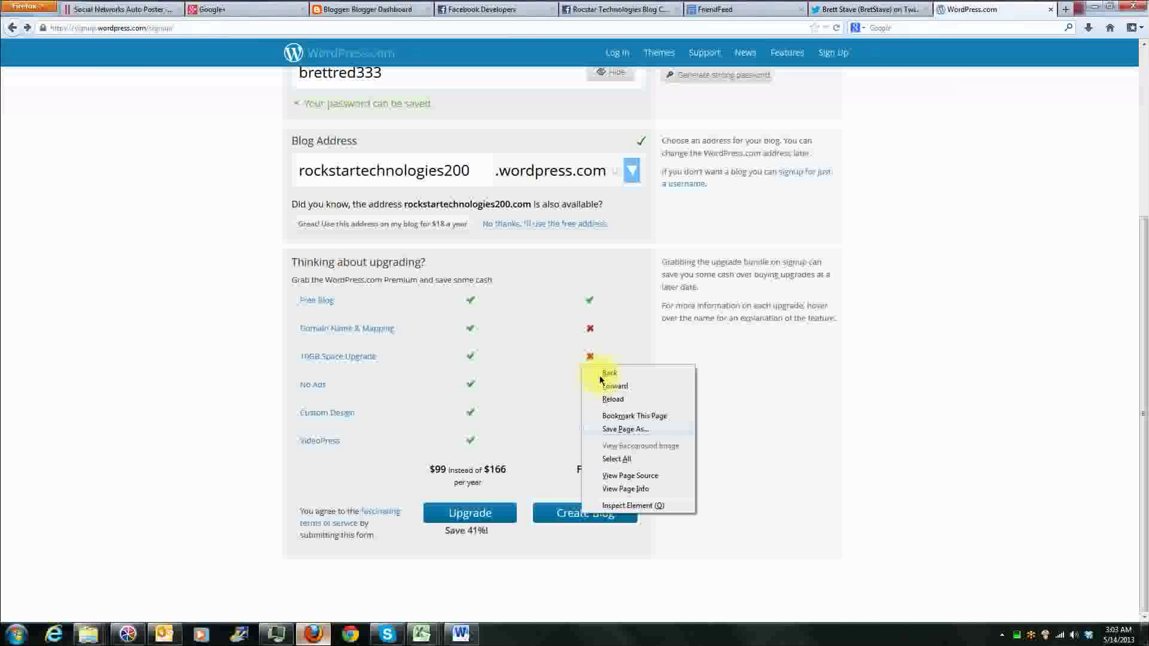
{"action": "left_click", "coordinate": [719, 413]}
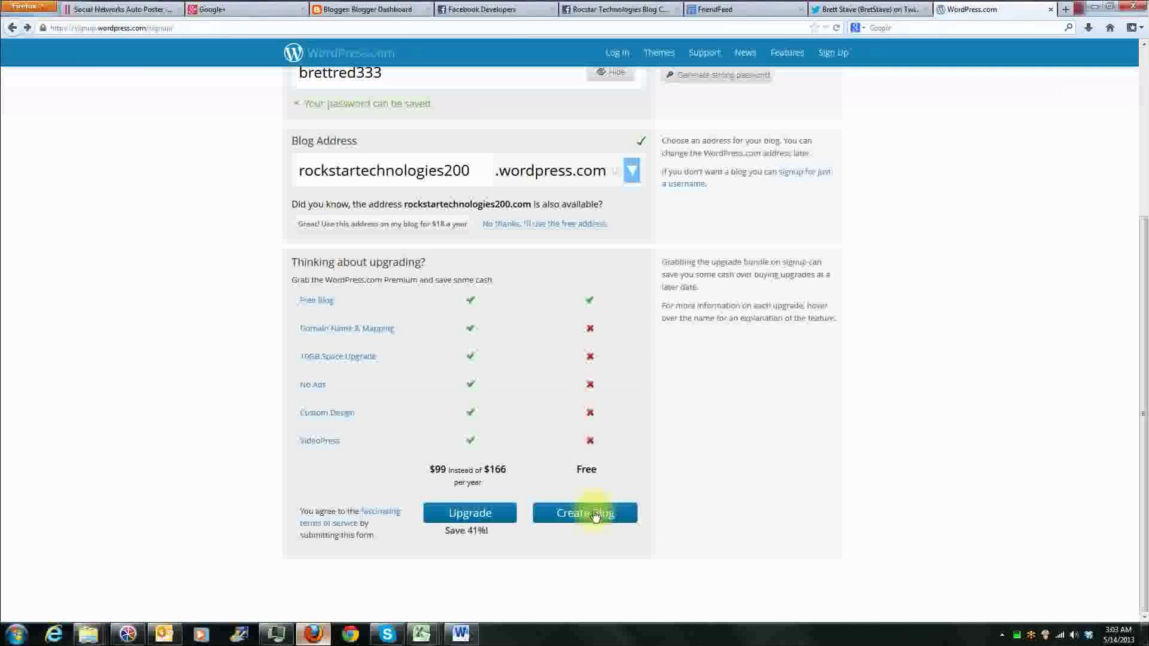
{"action": "left_click", "coordinate": [583, 512]}
{"action": "right_click", "coordinate": [587, 512]}
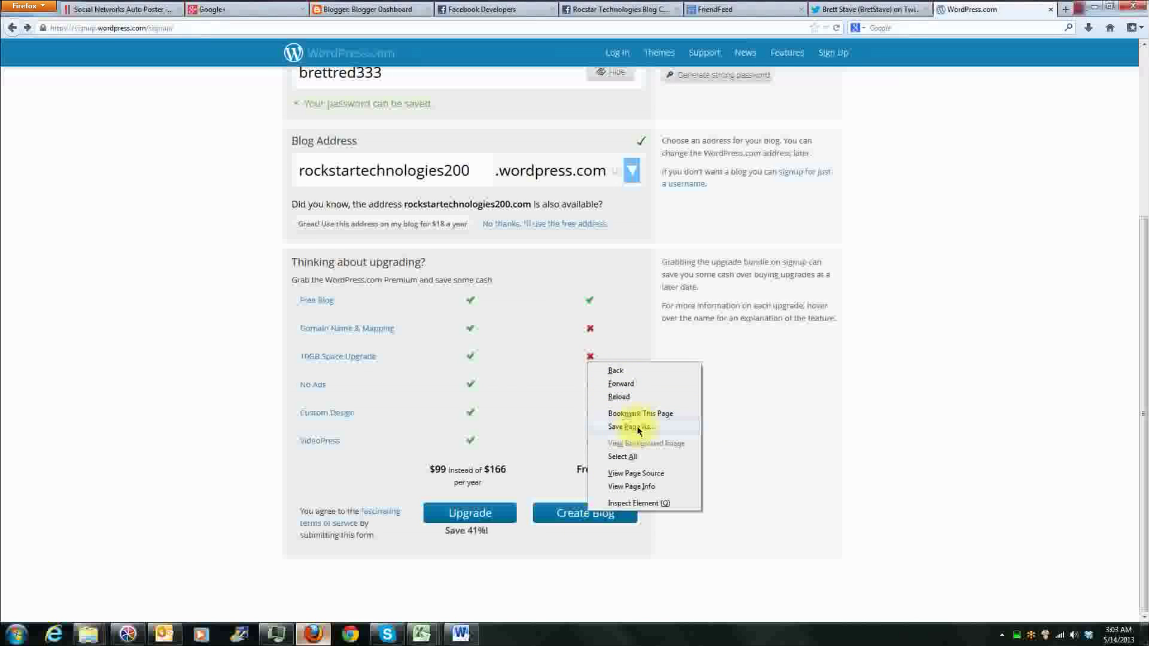
{"action": "left_click", "coordinate": [721, 421]}
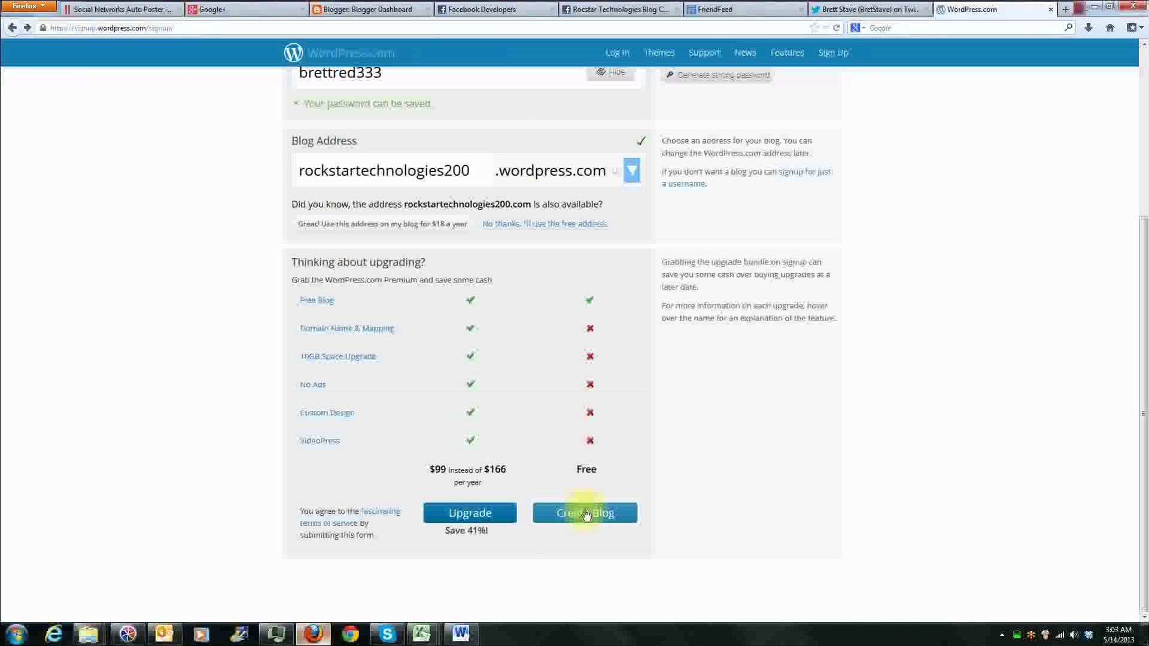
Reload the sign-up page and enter the account password again
{"action": "scroll", "coordinate": [585, 513], "scroll_direction": "up", "scroll_amount": 4}
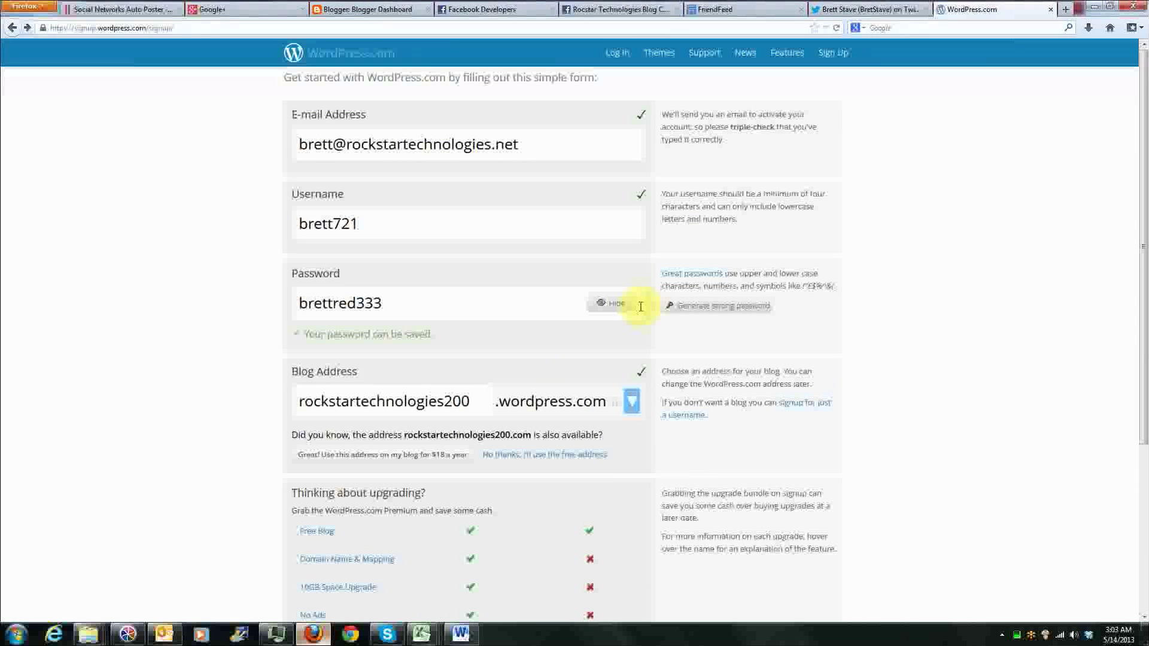
{"action": "left_click", "coordinate": [835, 31]}
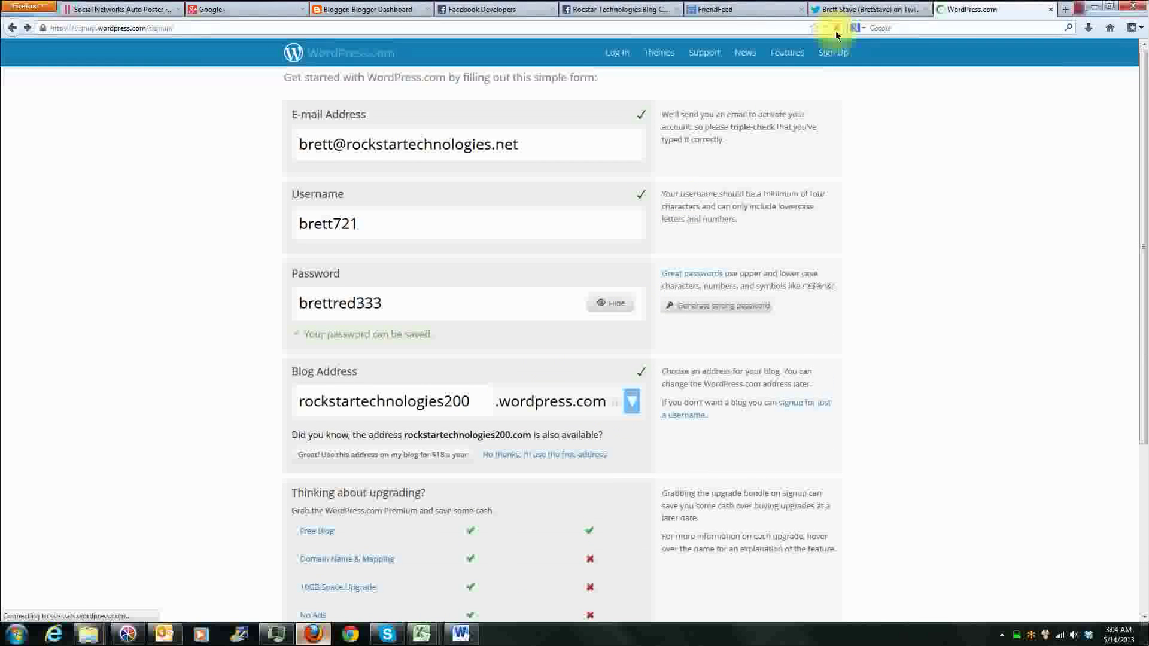
{"action": "scroll", "coordinate": [552, 341], "scroll_direction": "down", "scroll_amount": 3}
{"action": "scroll", "coordinate": [574, 382], "scroll_direction": "up", "scroll_amount": 3}
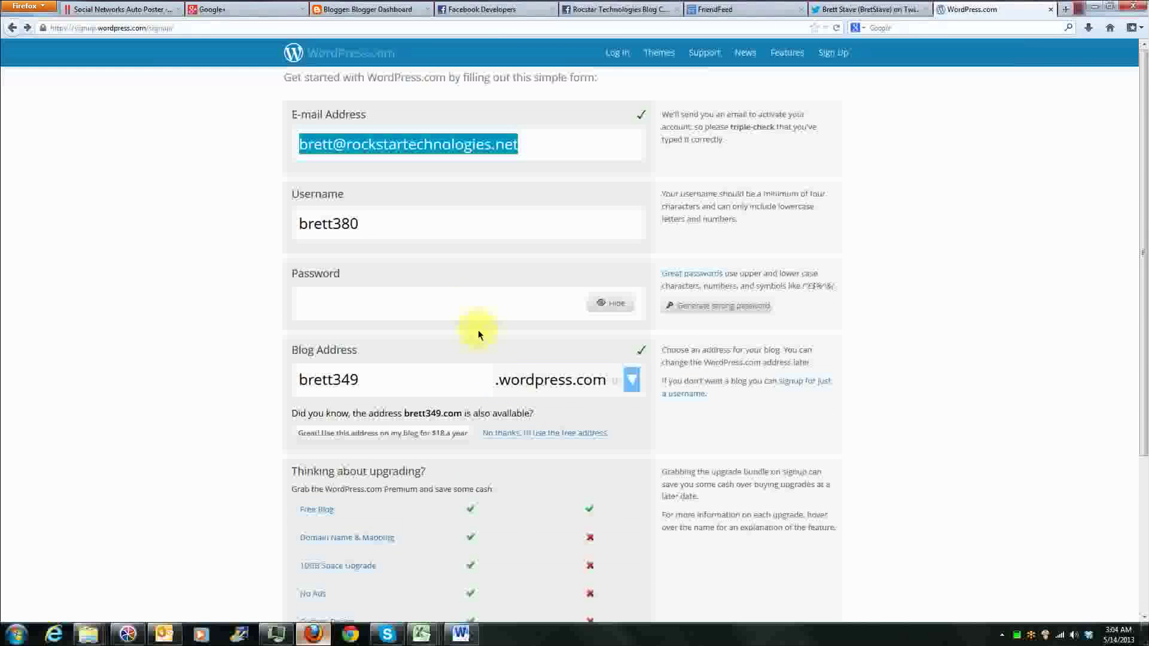
{"action": "left_click", "coordinate": [428, 301]}
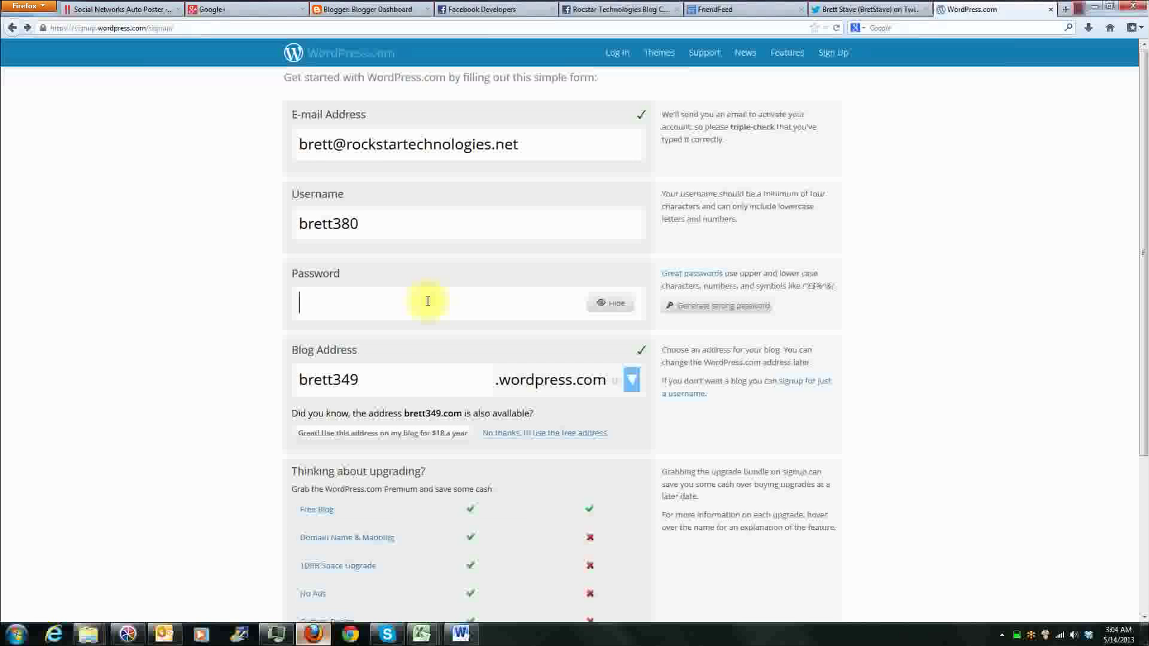
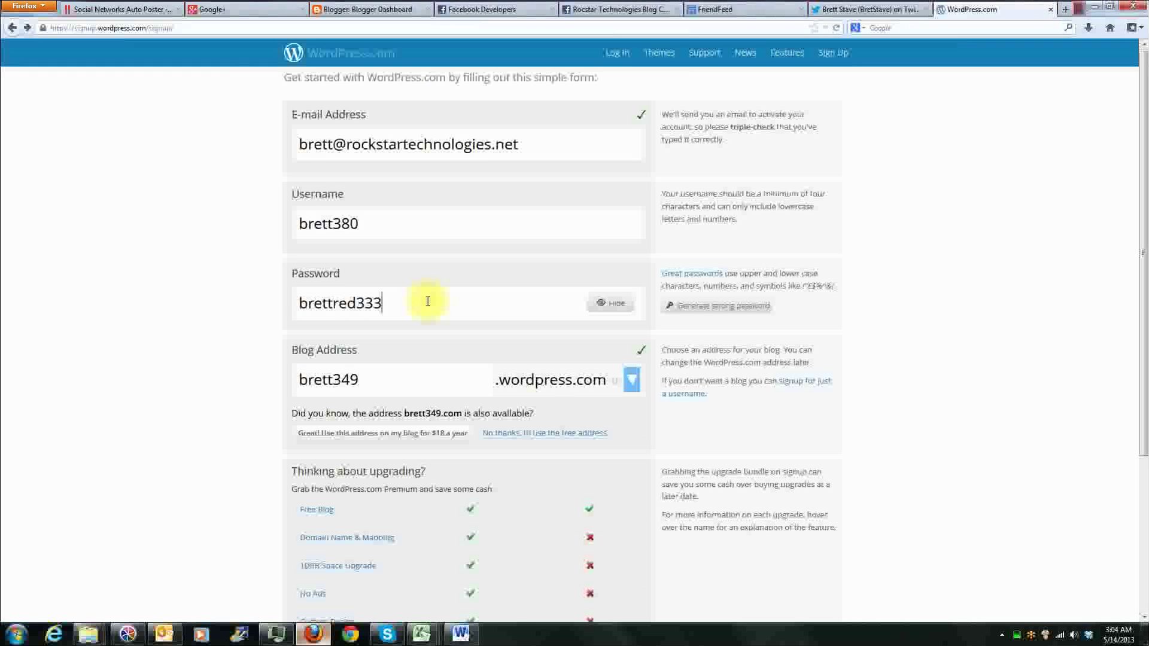
Replace the suggested blog address with rockstartechnologies200 on the .wordpress.com domain
{"action": "left_click", "coordinate": [267, 370]}
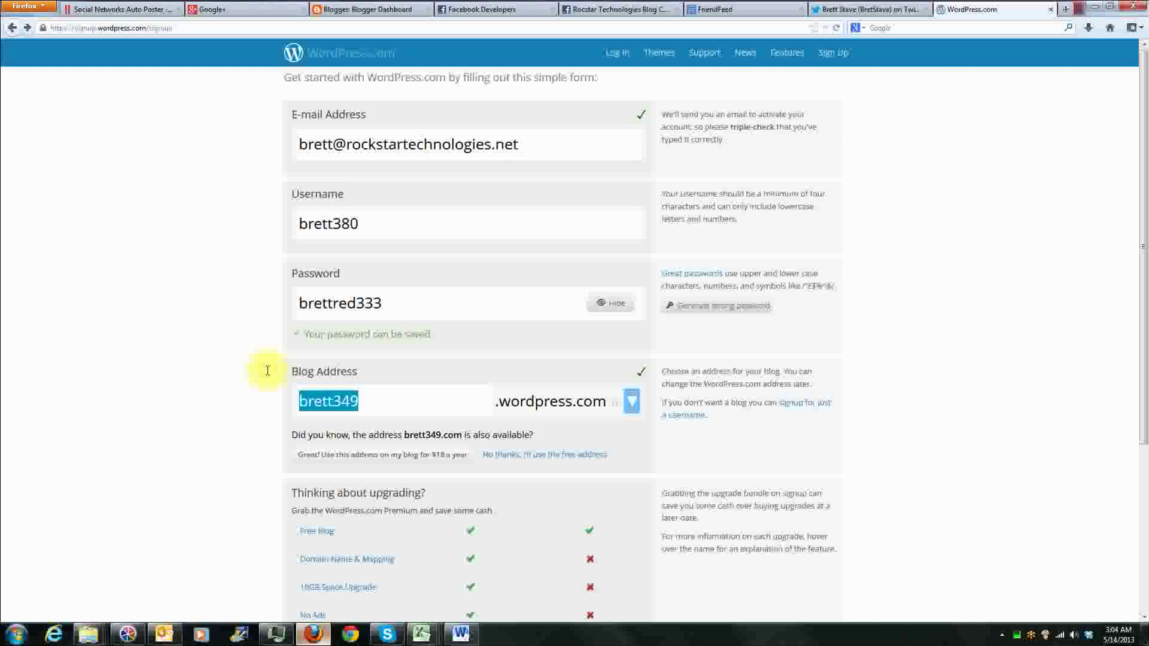
{"action": "type", "text": "r"}
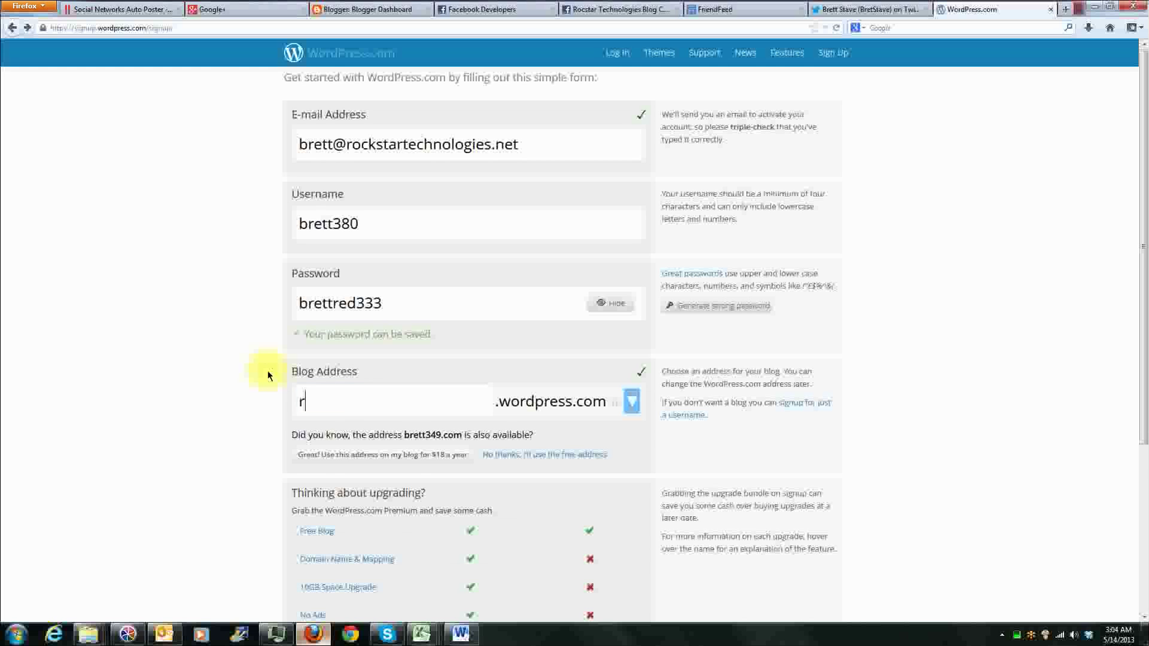
{"action": "type", "text": "ockstartec"}
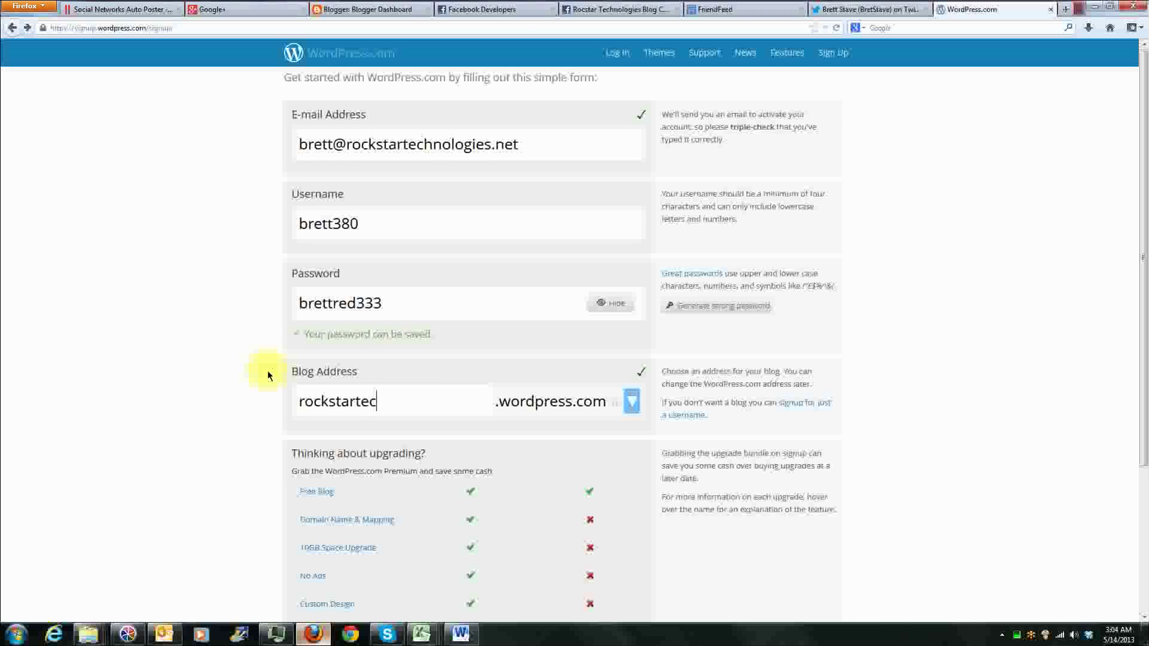
{"action": "type", "text": "hnologies200"}
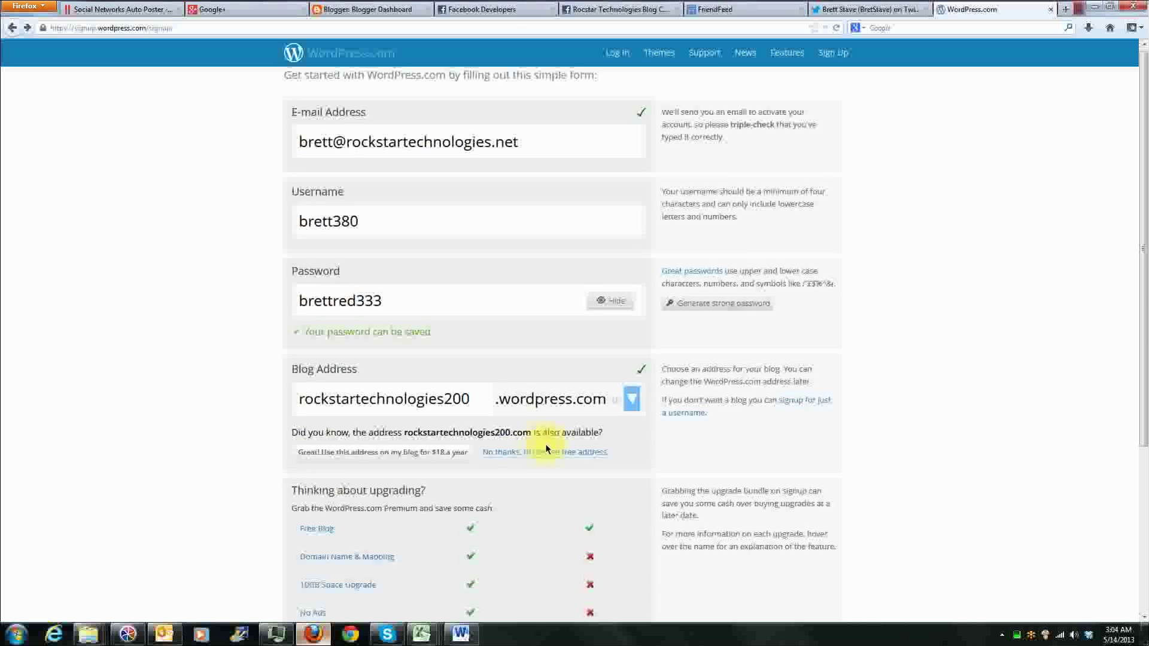
{"action": "scroll", "coordinate": [546, 443], "scroll_direction": "down", "scroll_amount": 4}
{"action": "scroll", "coordinate": [561, 470], "scroll_direction": "up", "scroll_amount": 4}
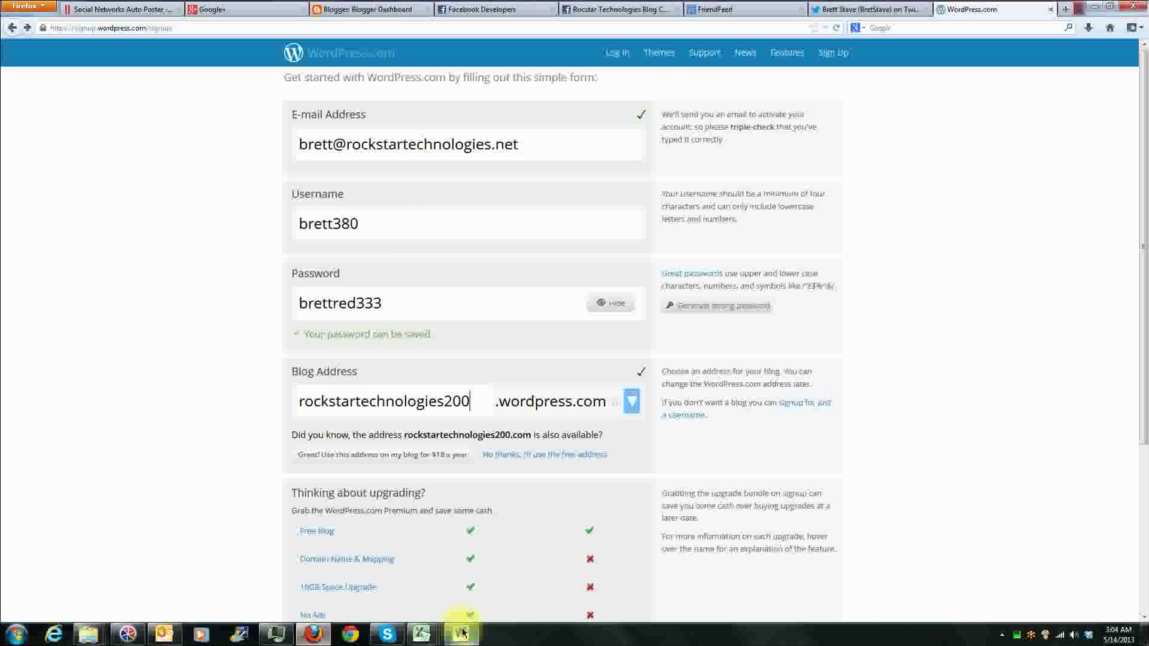
Copy the username from the sign-up form and paste it over the username in the Word document's Wordpress.com entry
{"action": "left_click_drag", "start_coordinate": [397, 223], "coordinate": [285, 218]}
{"action": "key", "text": "ctrl+c"}
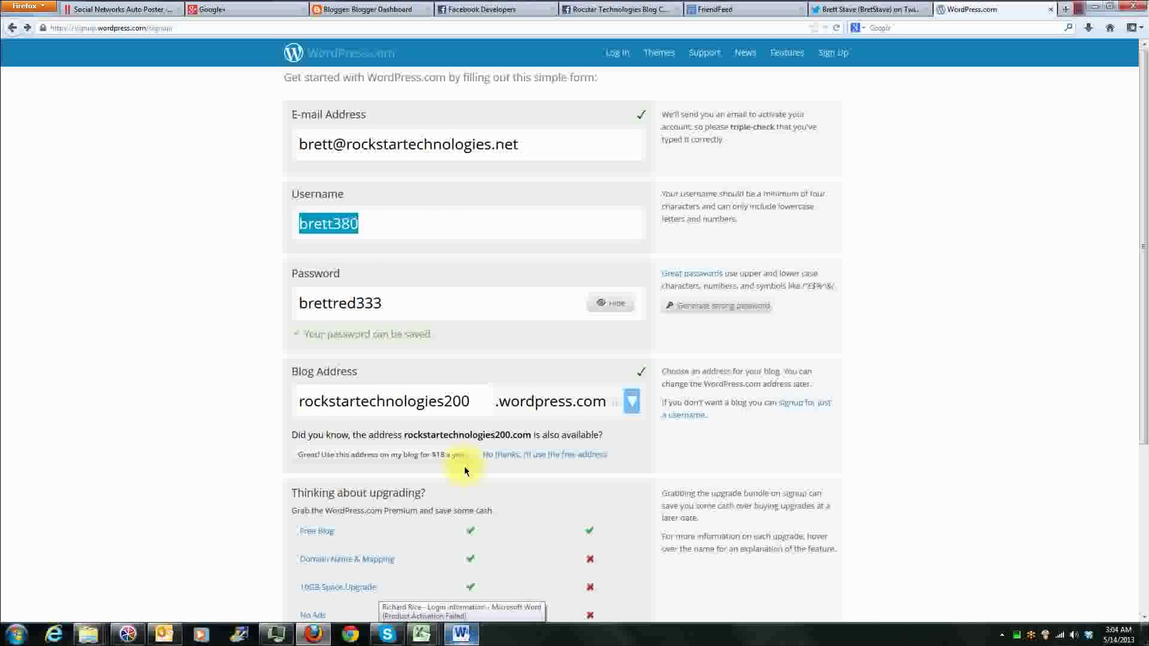
{"action": "left_click", "coordinate": [460, 634]}
{"action": "left_click_drag", "start_coordinate": [218, 514], "coordinate": [187, 514]}
{"action": "key", "text": "ctrl+v"}
Add the line "Blog address: rockstartechnologies.wordpress.com" below the password in the document's Wordpress.com entry
{"action": "left_click", "coordinate": [463, 636]}
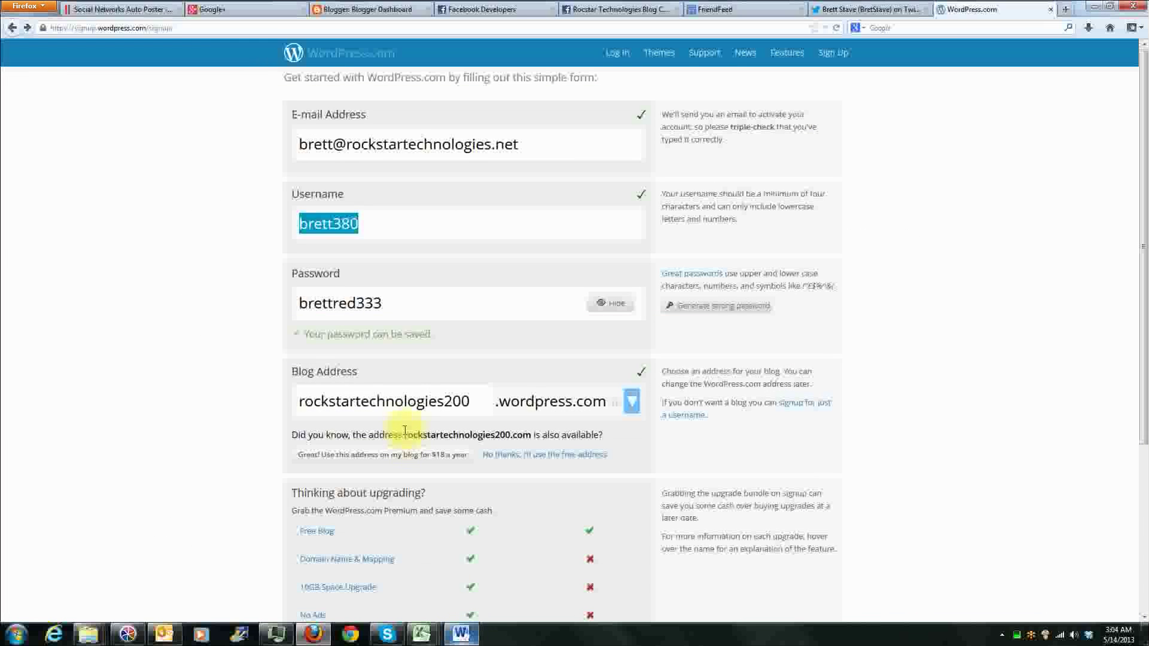
{"action": "left_click_drag", "start_coordinate": [302, 398], "coordinate": [469, 430]}
{"action": "left_click", "coordinate": [452, 633]}
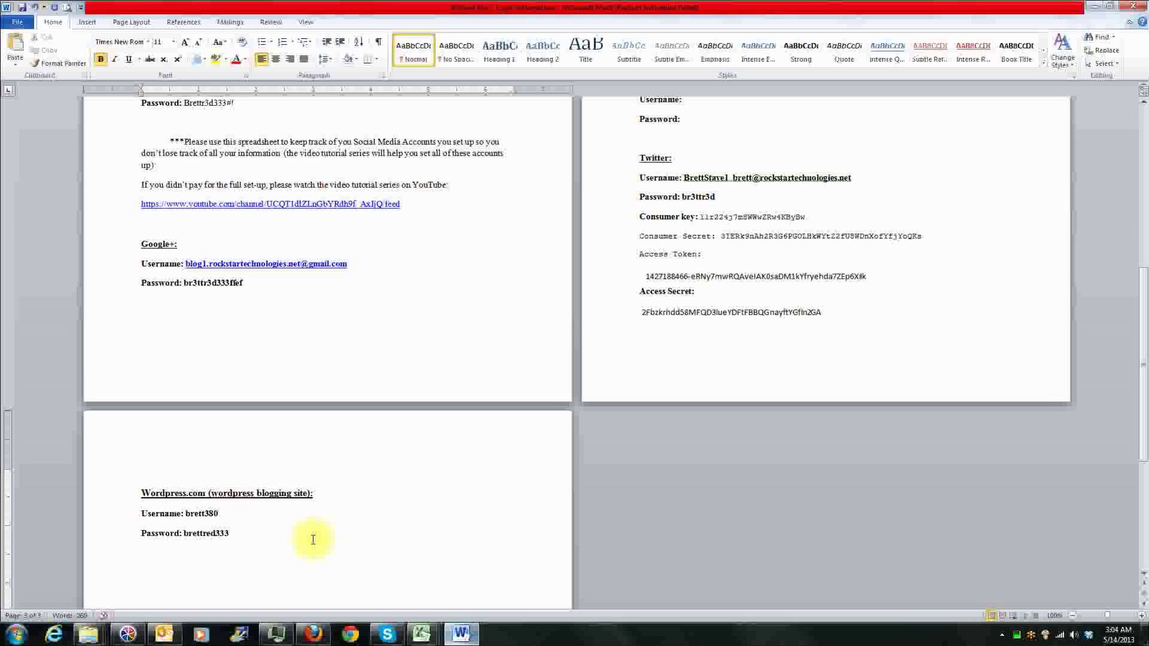
{"action": "key", "text": "Return"}
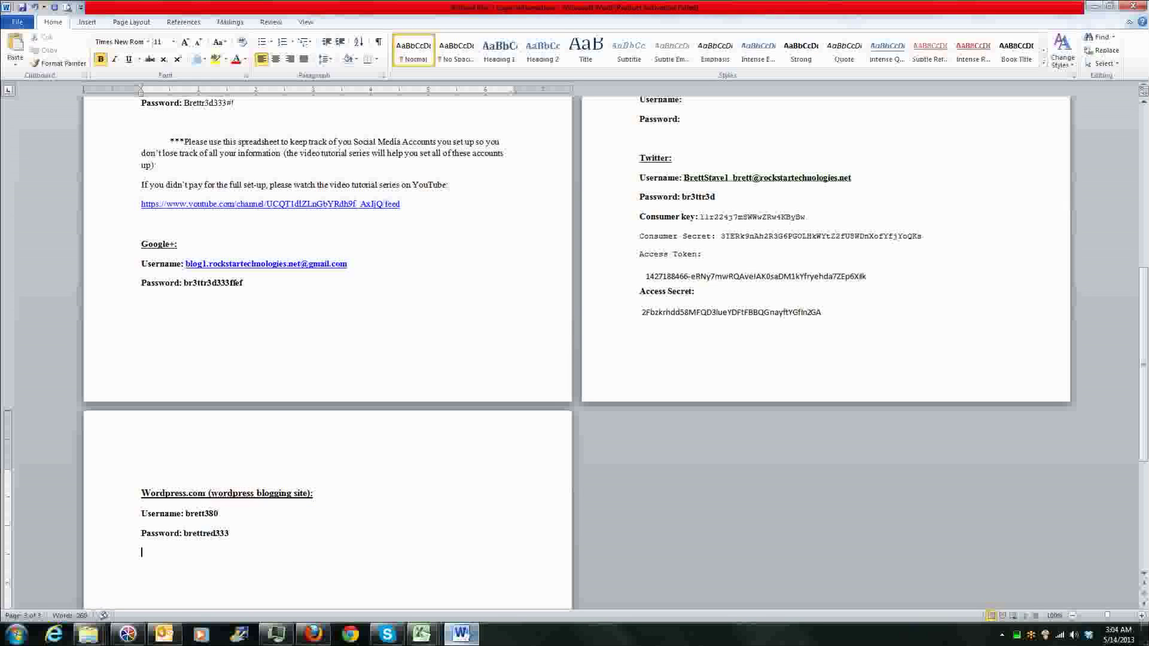
{"action": "type", "text": "blog address:"}
{"action": "key", "text": "BackSpace"}
{"action": "key", "text": "BackSpace"}
{"action": "type", "text": "rtechnologies.net"}
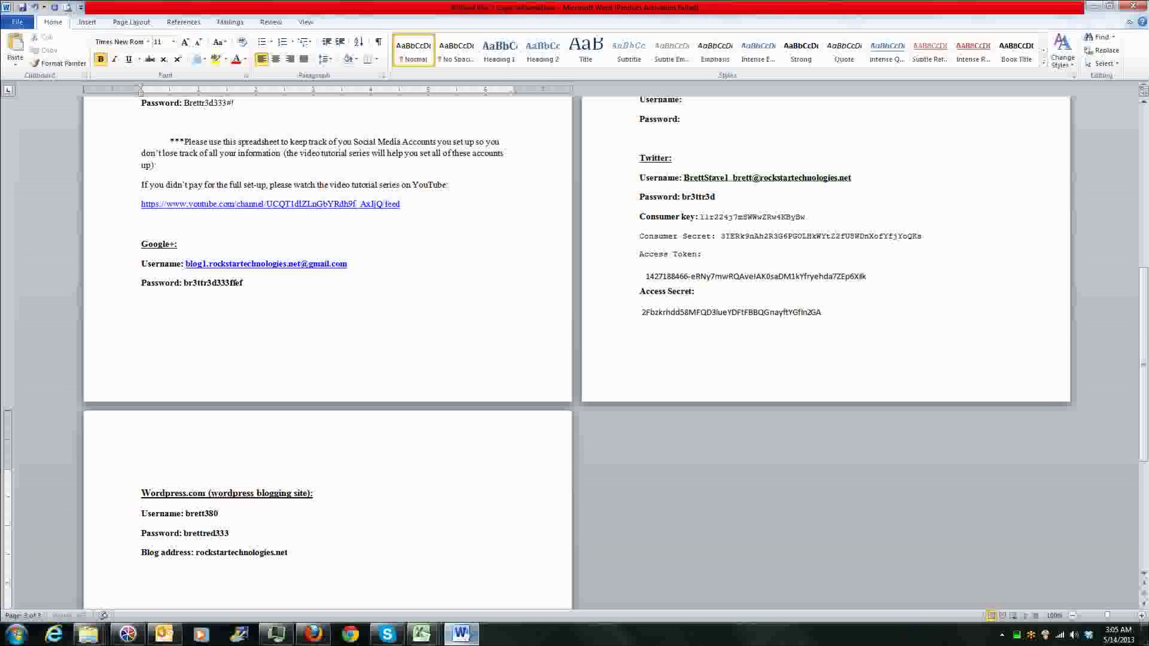
{"action": "key", "text": "BackSpace"}
{"action": "key", "text": "BackSpace"}
{"action": "type", "text": "wo"}
{"action": "scroll", "coordinate": [481, 529], "scroll_direction": "down", "scroll_amount": 2}
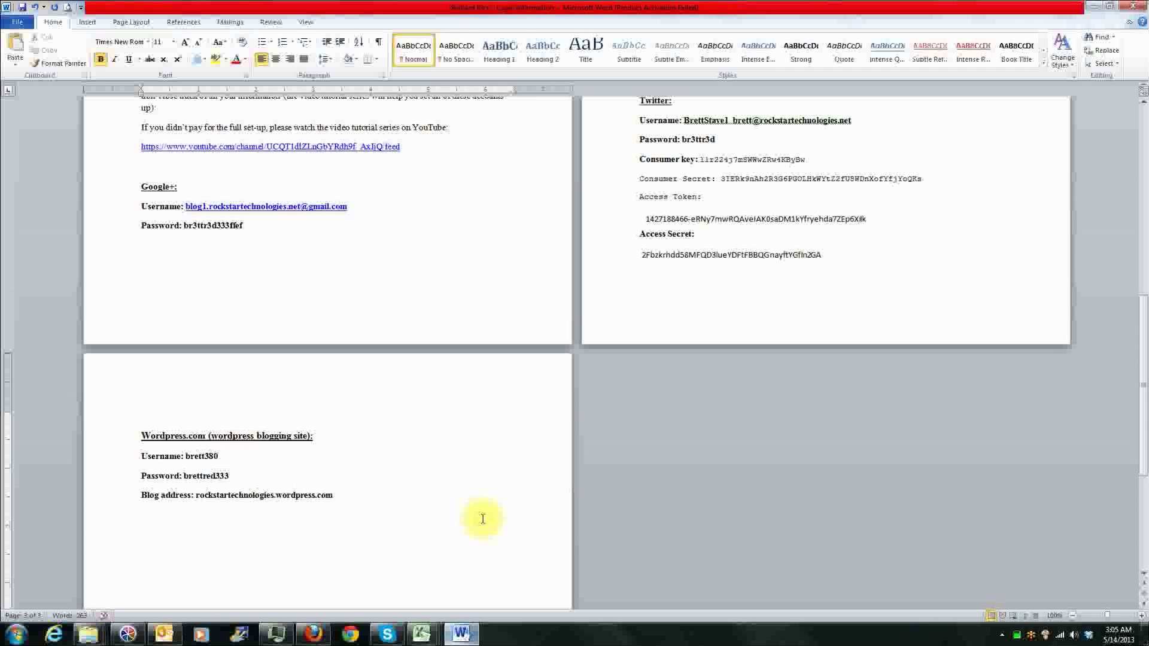
{"action": "scroll", "coordinate": [545, 491], "scroll_direction": "up", "scroll_amount": 3}
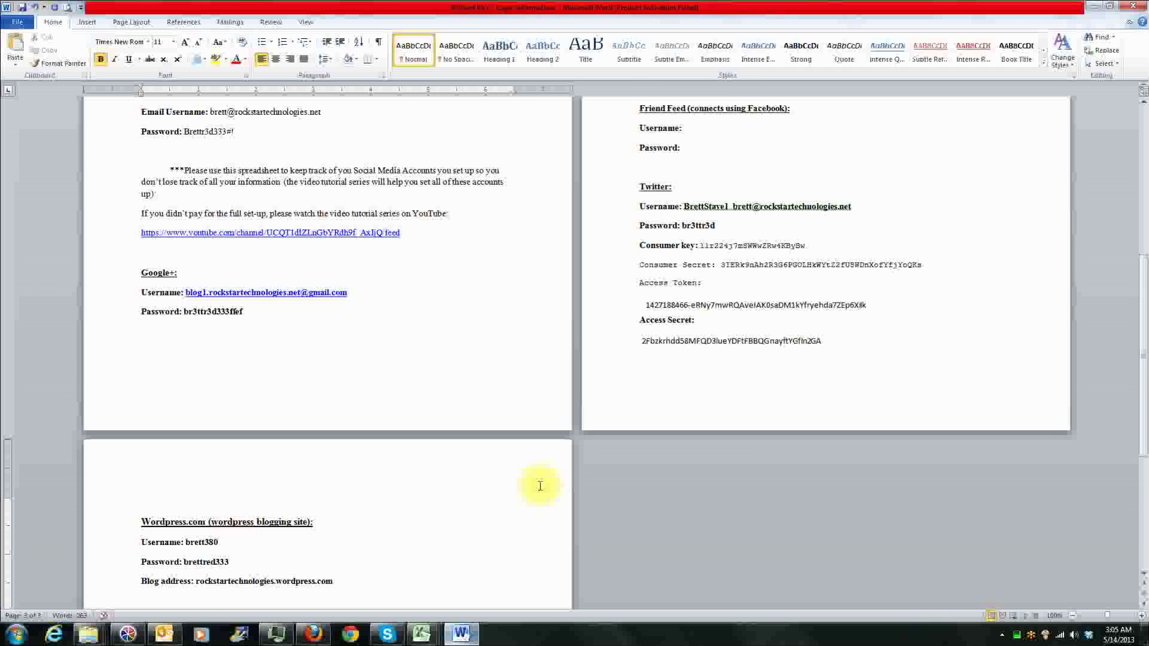
{"action": "scroll", "coordinate": [538, 485], "scroll_direction": "up", "scroll_amount": 1}
{"action": "scroll", "coordinate": [594, 453], "scroll_direction": "up", "scroll_amount": 9}
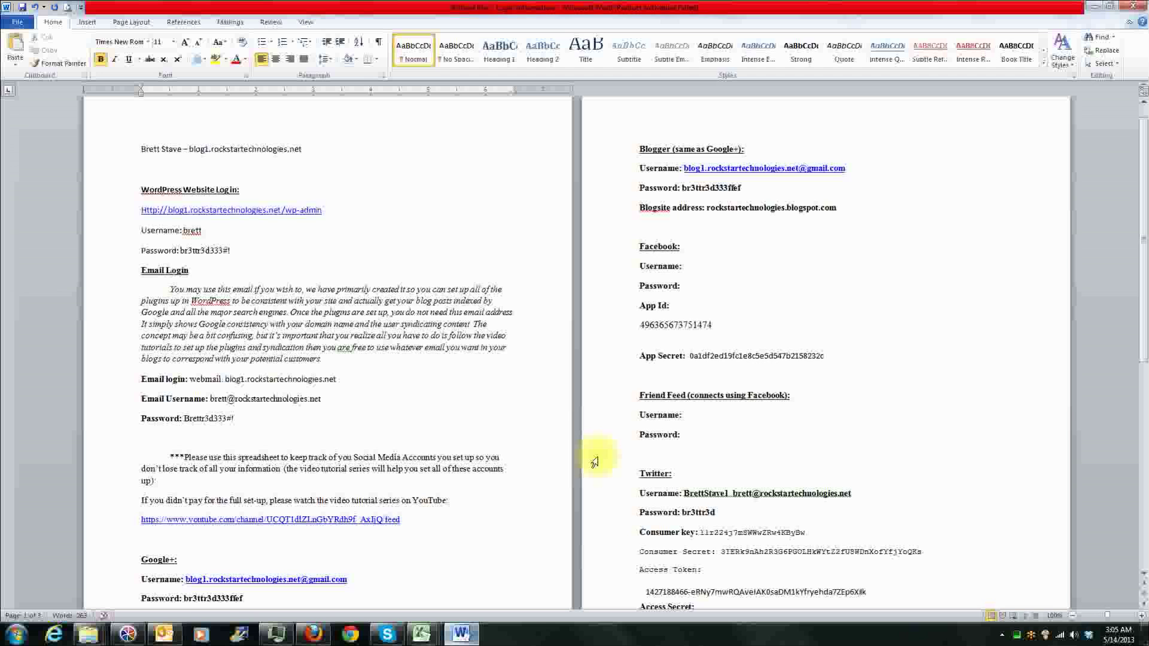
{"action": "scroll", "coordinate": [594, 460], "scroll_direction": "down", "scroll_amount": 13}
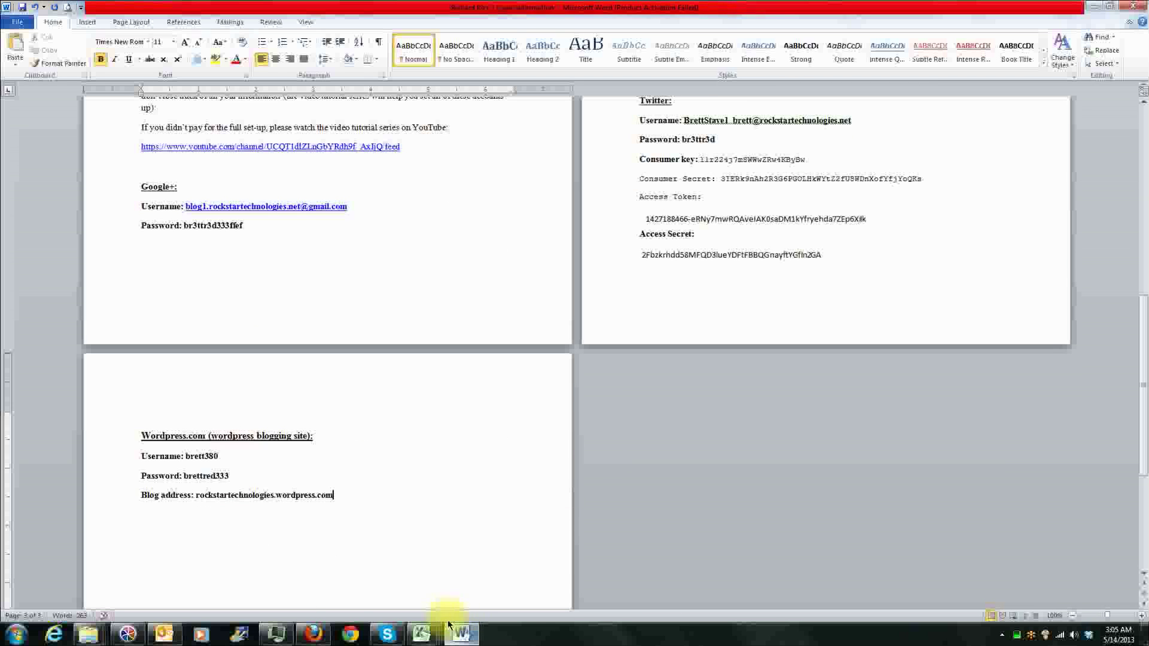
Return to the WordPress.com sign-up form in Firefox and create the blog with the Free plan
{"action": "left_click", "coordinate": [313, 634]}
{"action": "scroll", "coordinate": [574, 470], "scroll_direction": "down", "scroll_amount": 3}
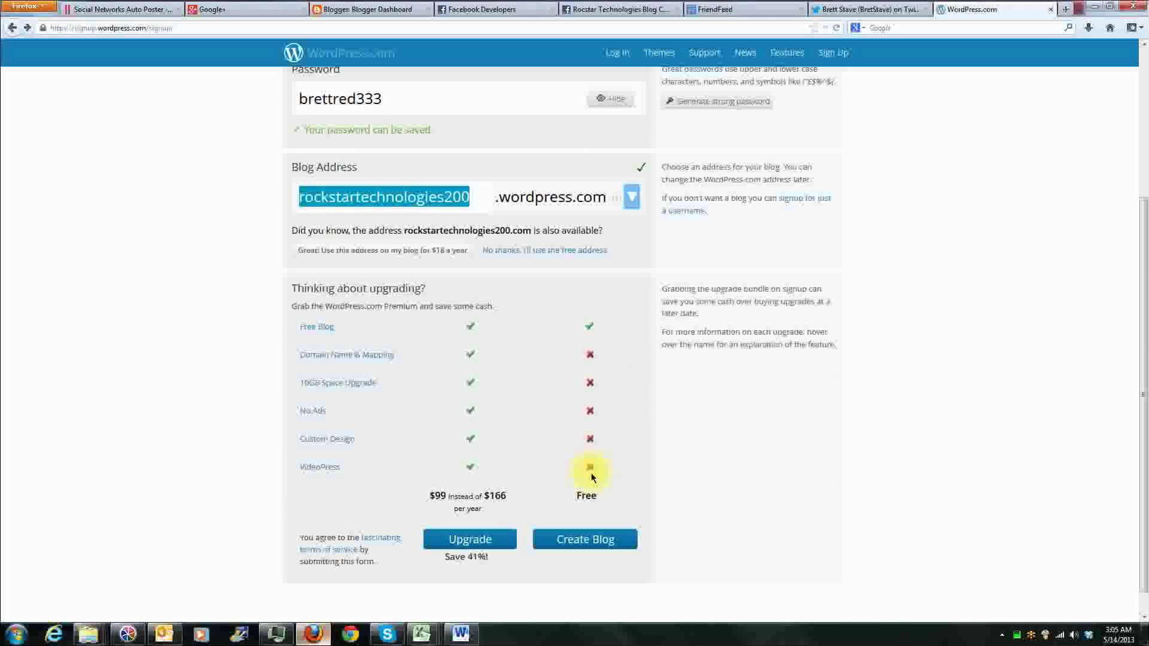
{"action": "left_click", "coordinate": [587, 540]}
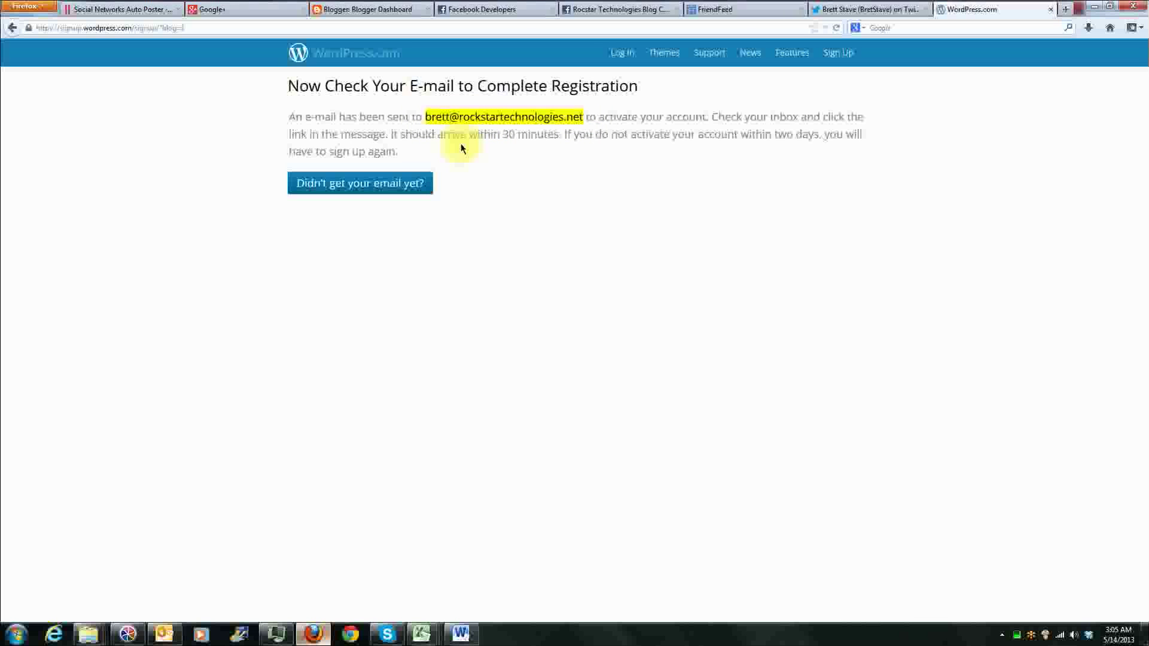
Switch to Outlook, open the WordPress.com activation e-mail in the registered account's inbox, and activate the blog from it
{"action": "left_click", "coordinate": [165, 633]}
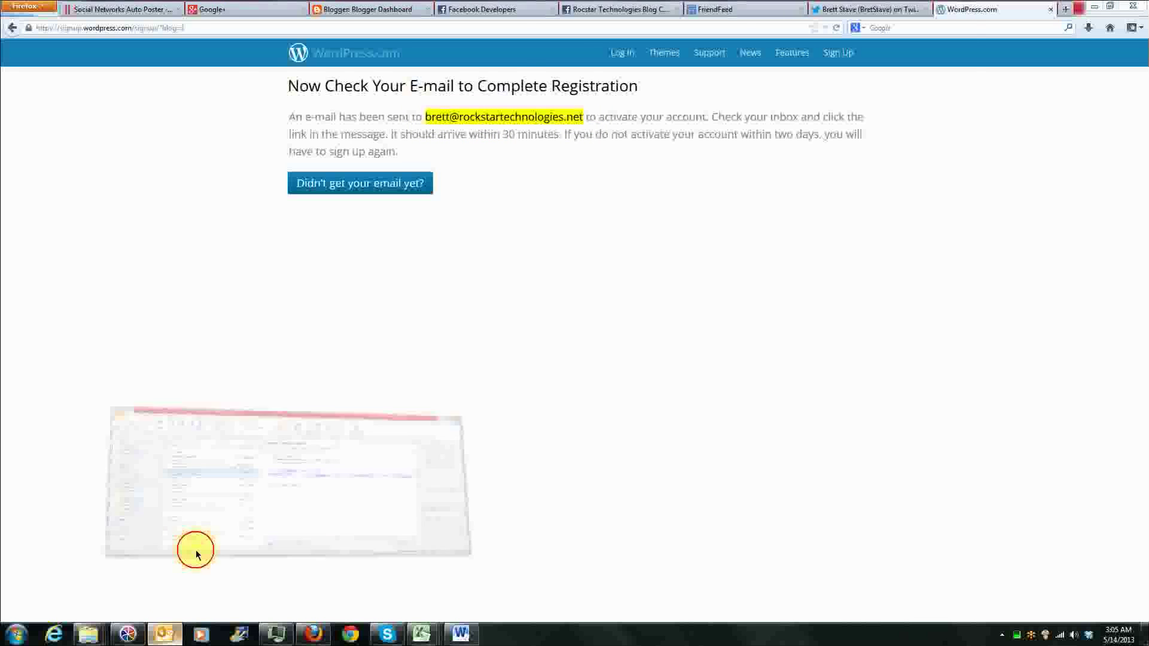
{"action": "scroll", "coordinate": [126, 281], "scroll_direction": "down", "scroll_amount": 5}
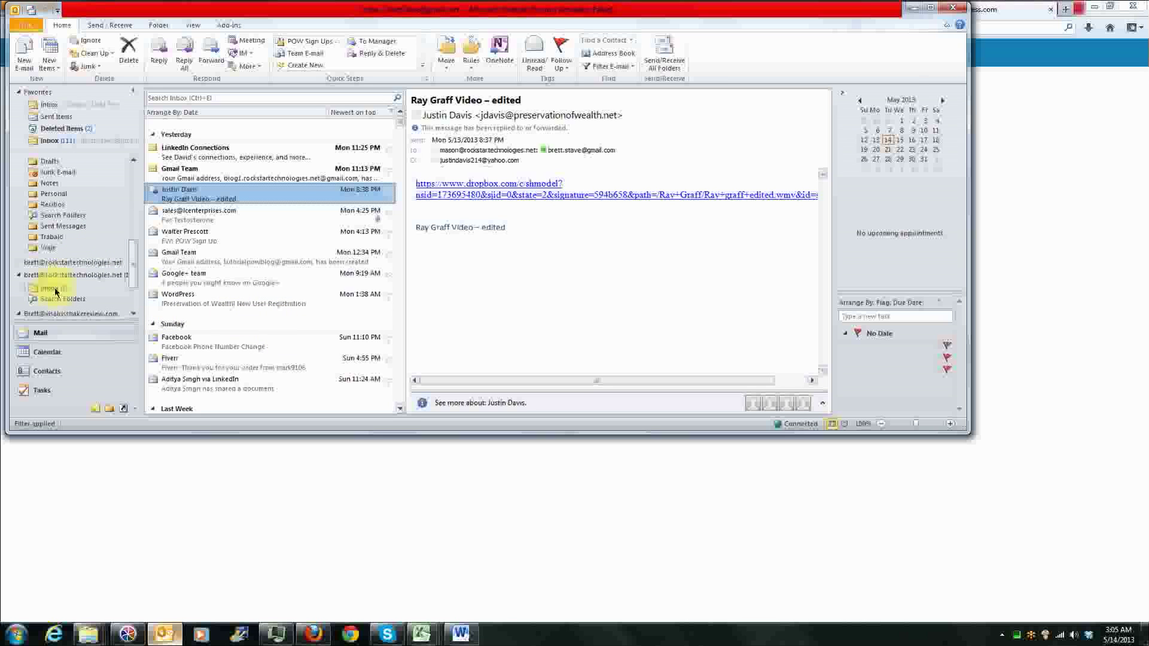
{"action": "left_click", "coordinate": [45, 287]}
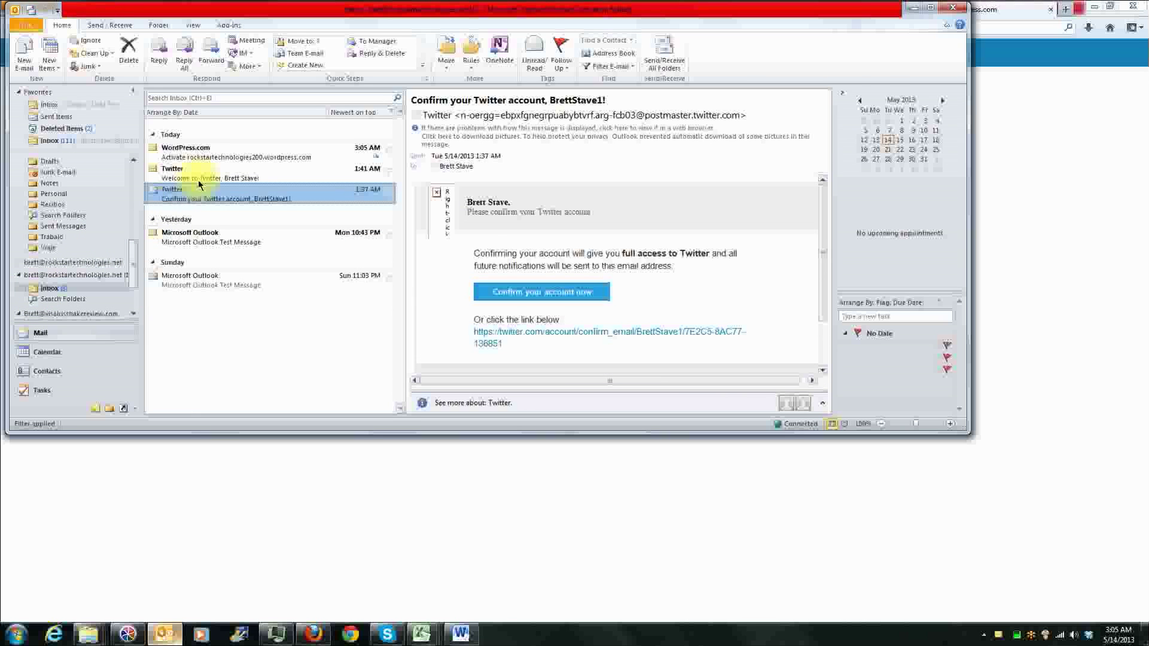
{"action": "left_click", "coordinate": [215, 162]}
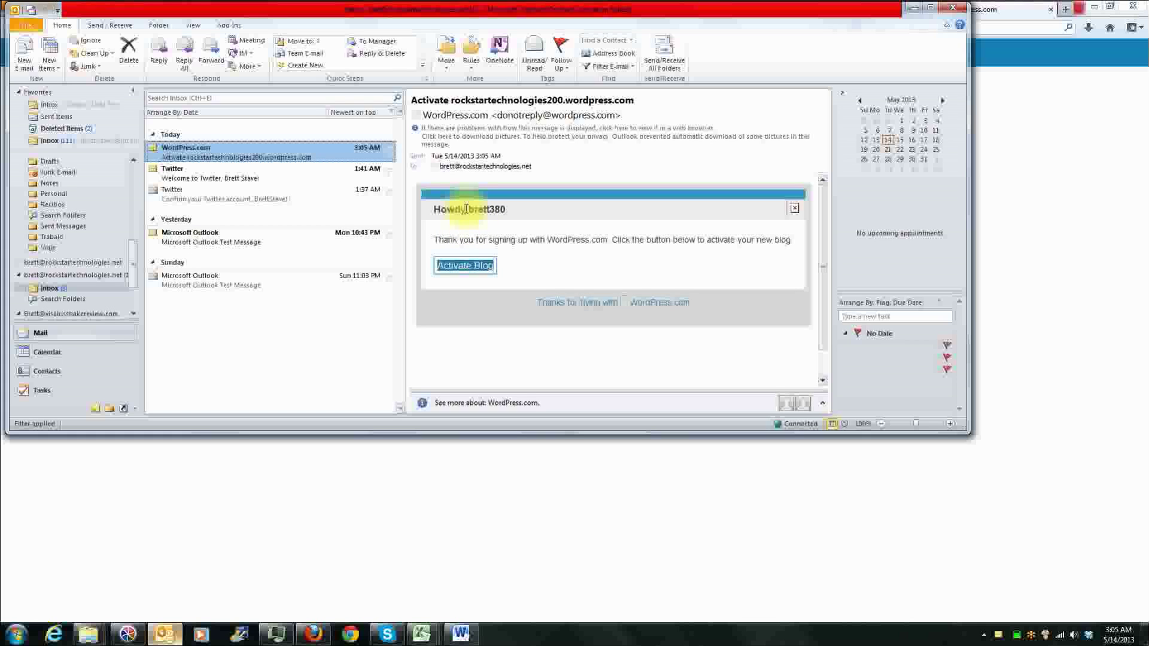
{"action": "left_click", "coordinate": [477, 271]}
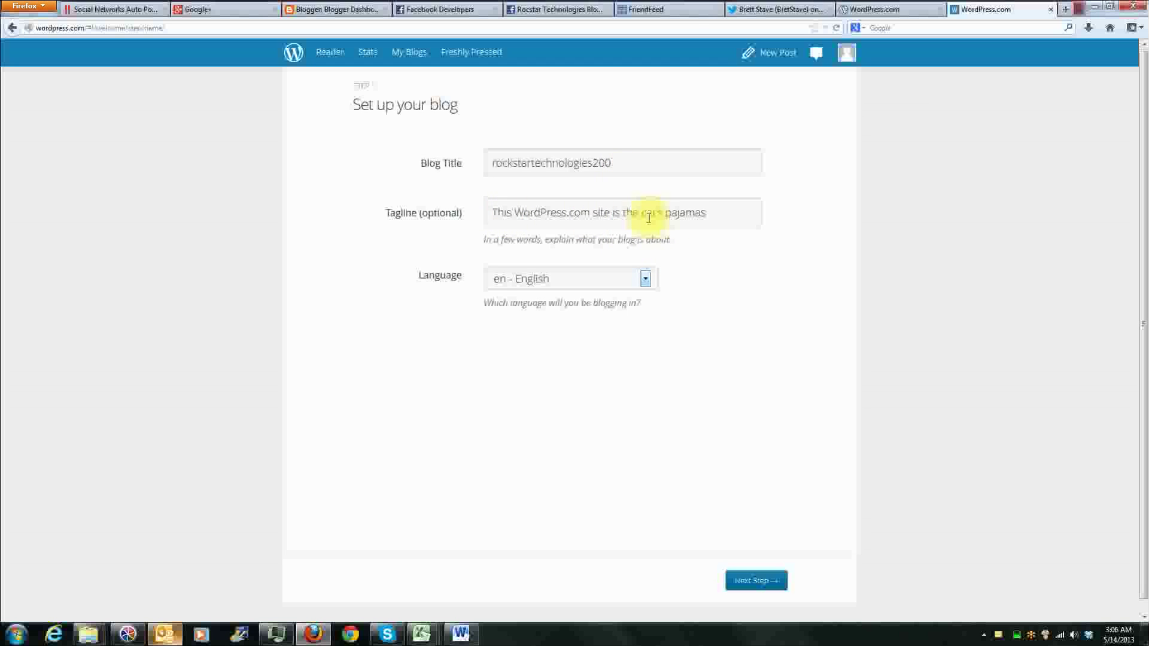
Replace the blog's default tagline with "Buy Gold and Silver at Wholesale" and continue to the theme selection
{"action": "left_click_drag", "start_coordinate": [724, 215], "coordinate": [453, 212]}
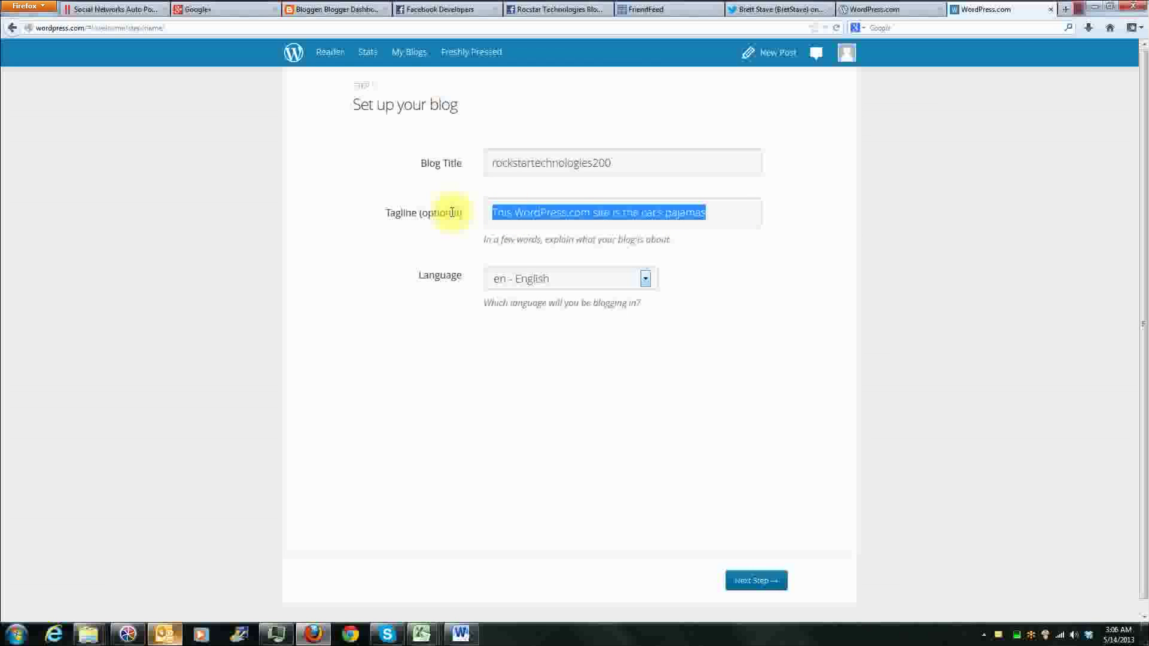
{"action": "type", "text": "Buy"}
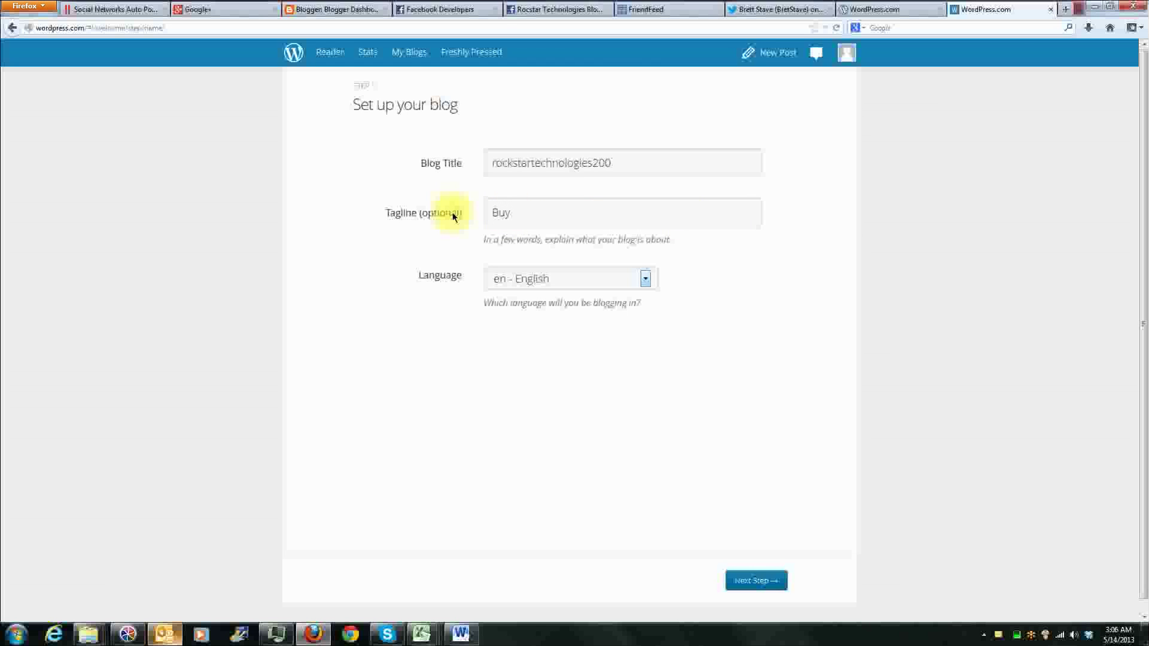
{"action": "type", "text": " Gold and Silver at Wholesale"}
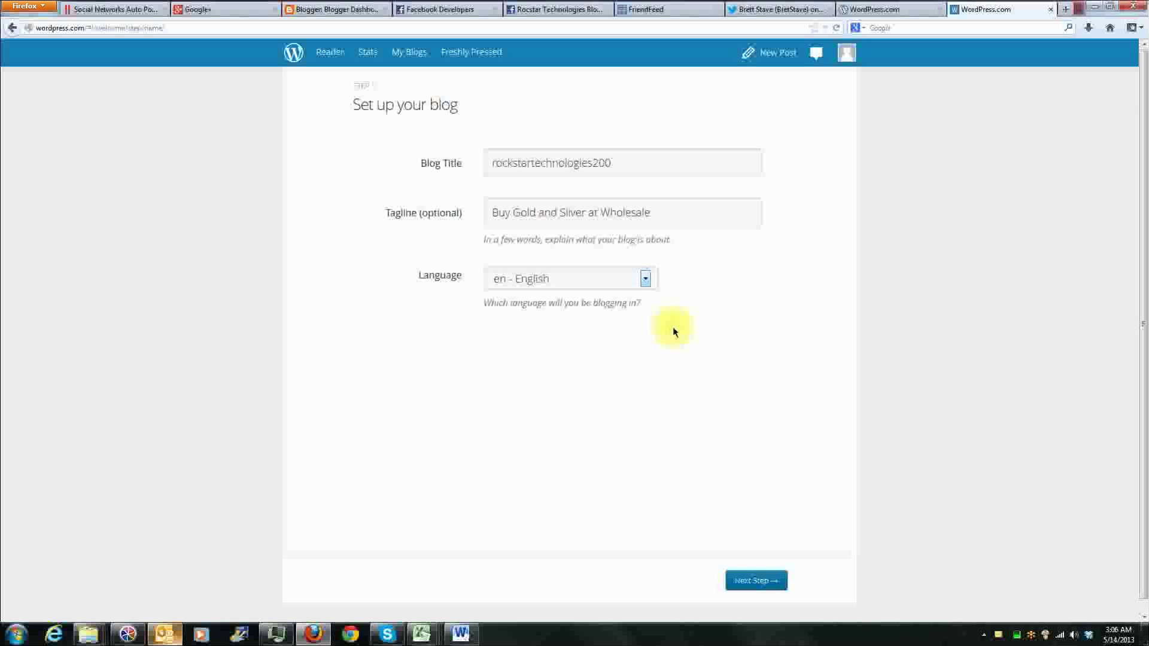
{"action": "left_click", "coordinate": [768, 585]}
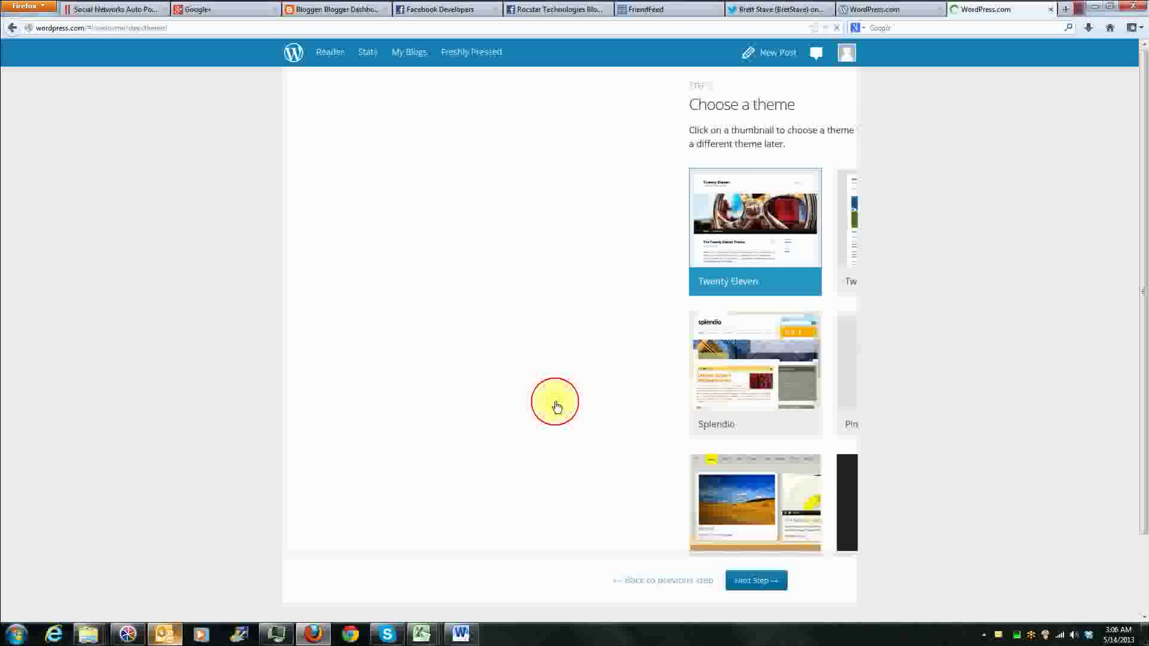
Select the Twenty Eleven theme and finish the blog setup without customizing it or creating a first post
{"action": "scroll", "coordinate": [661, 306], "scroll_direction": "down", "scroll_amount": 3}
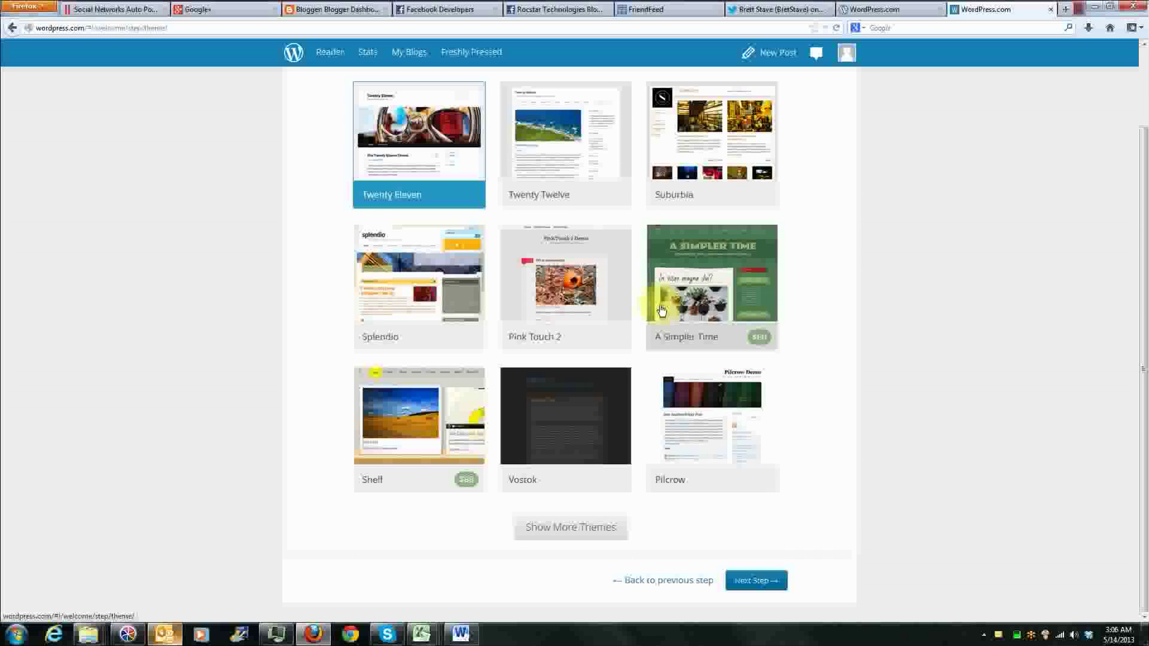
{"action": "scroll", "coordinate": [667, 321], "scroll_direction": "up", "scroll_amount": 3}
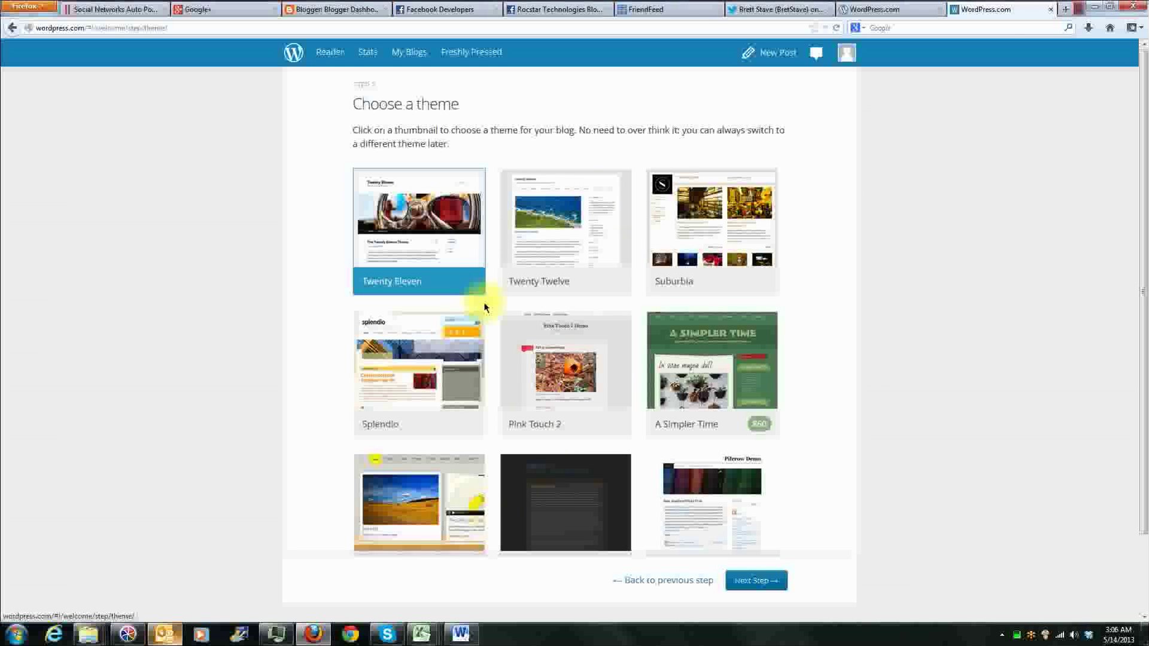
{"action": "left_click", "coordinate": [450, 227]}
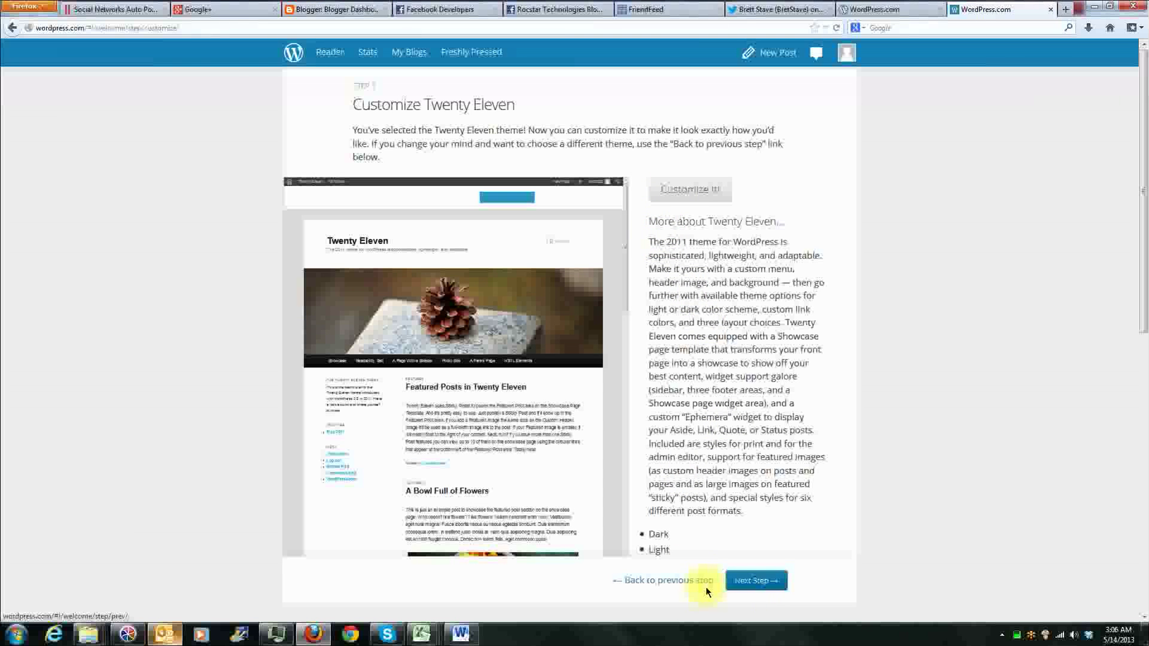
{"action": "left_click", "coordinate": [755, 580]}
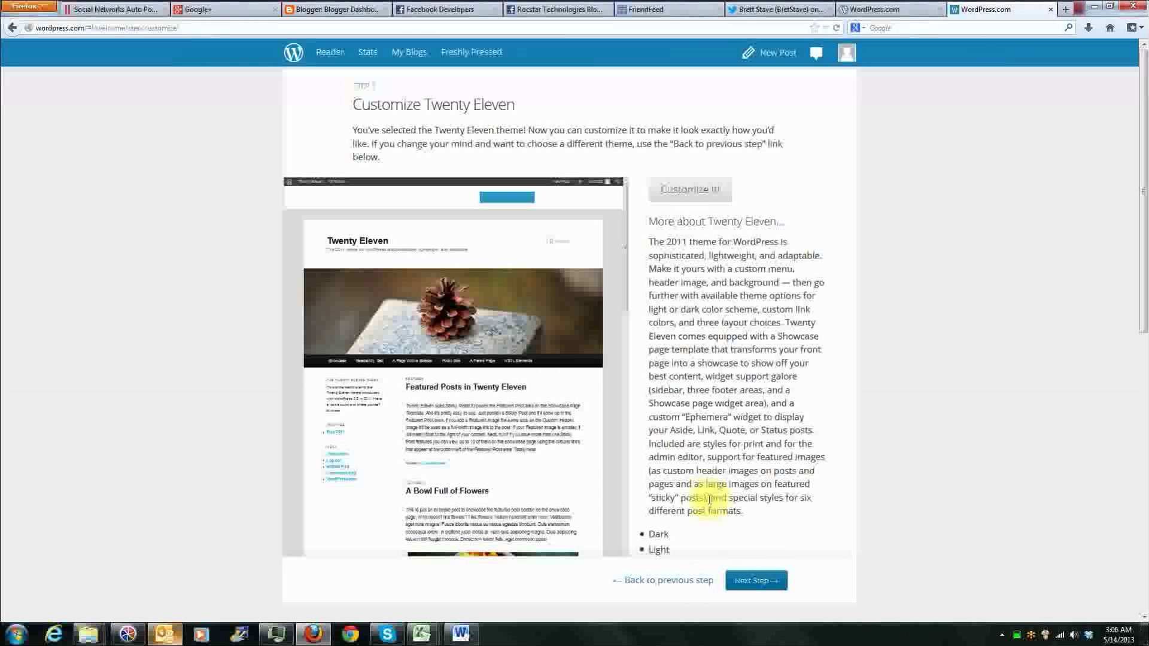
{"action": "left_click", "coordinate": [749, 588]}
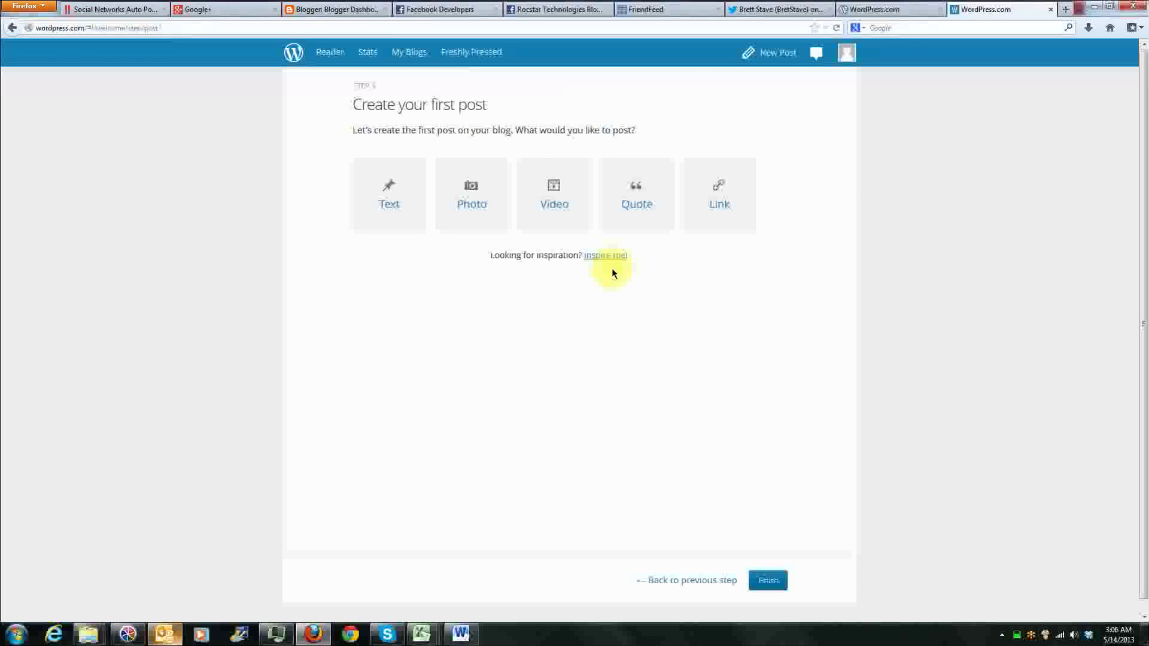
{"action": "left_click", "coordinate": [768, 580]}
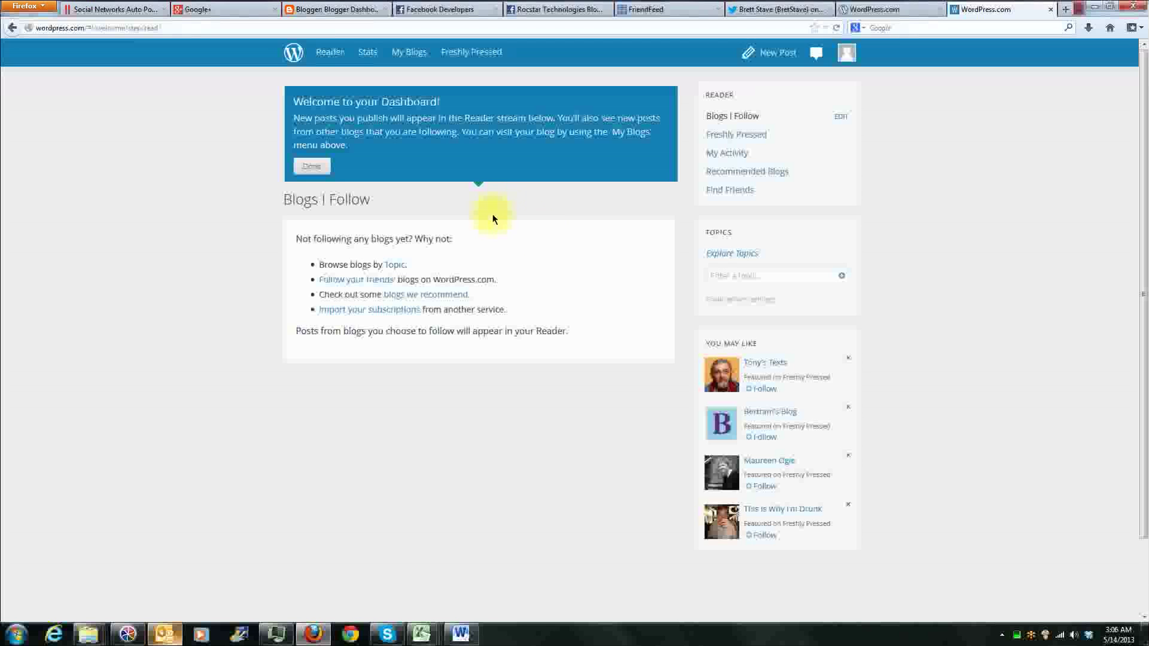
In the Social Networks Auto Poster options, start a new WP Based Blog account with the nickname WordPress Blog
{"action": "left_click", "coordinate": [113, 9]}
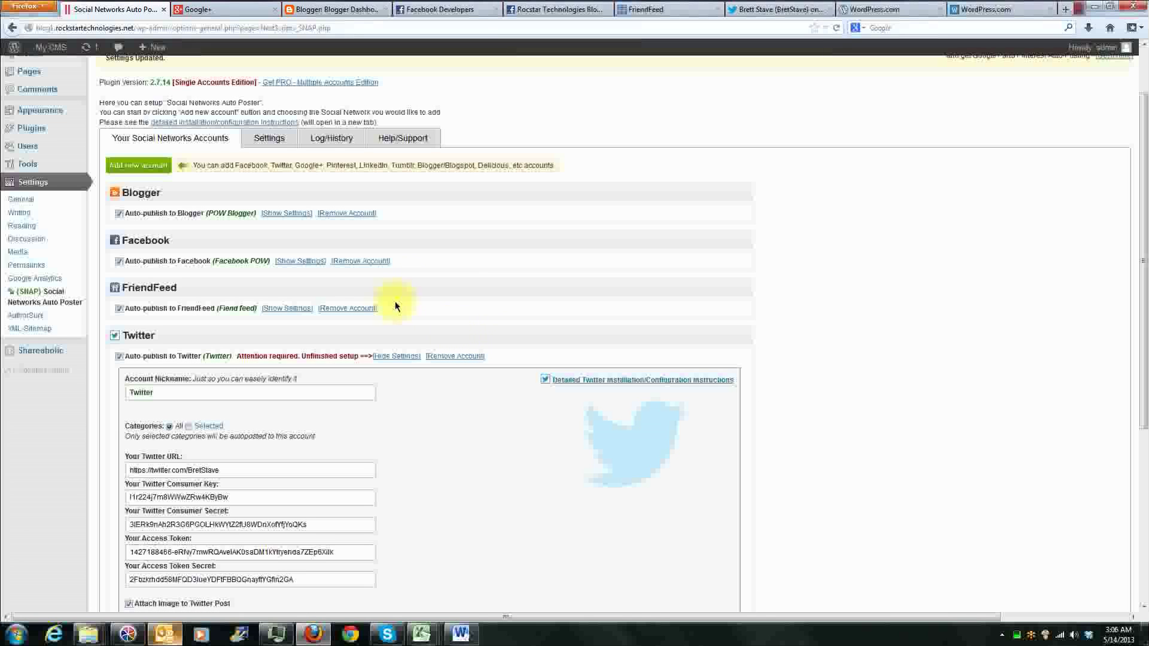
{"action": "left_click", "coordinate": [147, 173]}
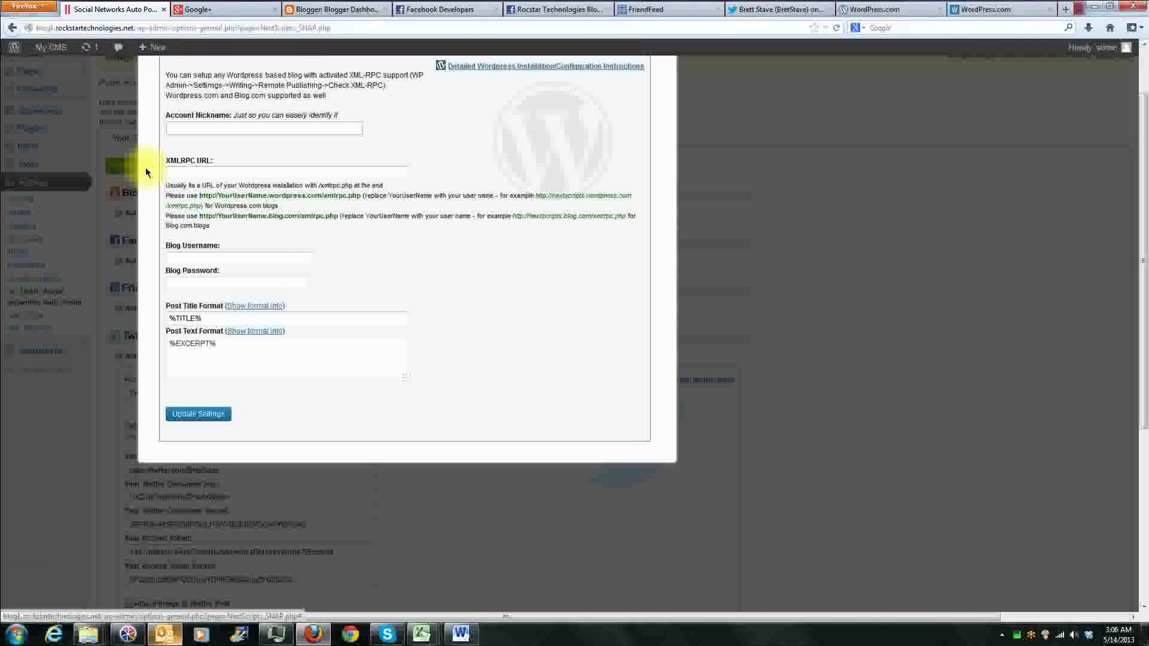
{"action": "scroll", "coordinate": [422, 239], "scroll_direction": "up", "scroll_amount": 2}
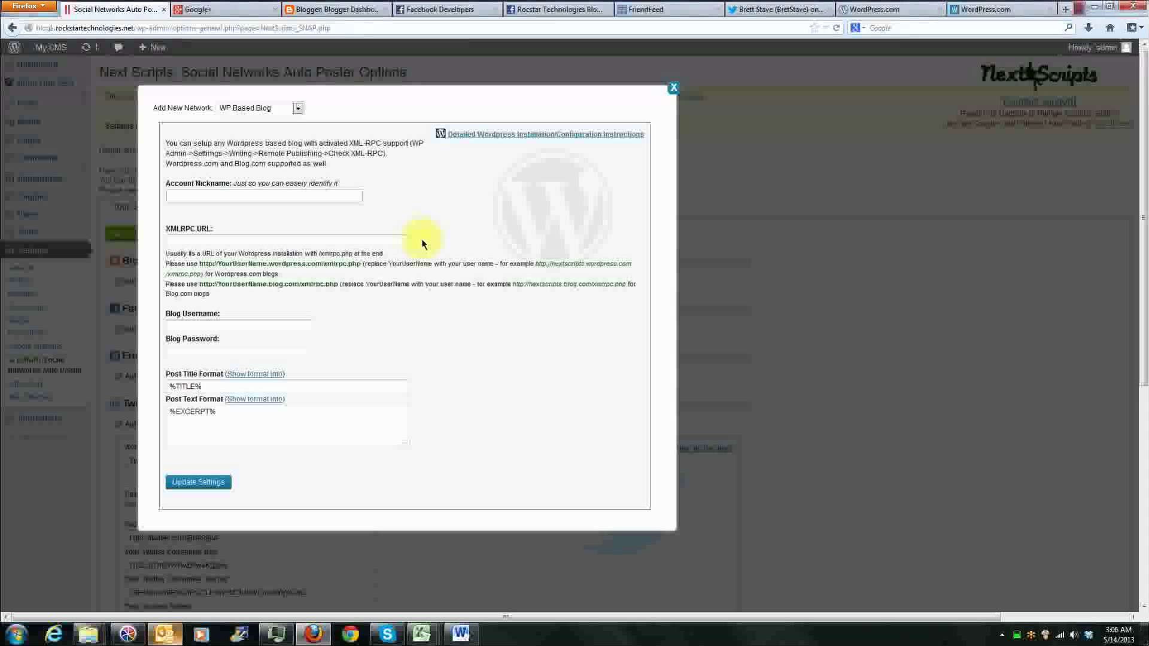
{"action": "left_click", "coordinate": [290, 108]}
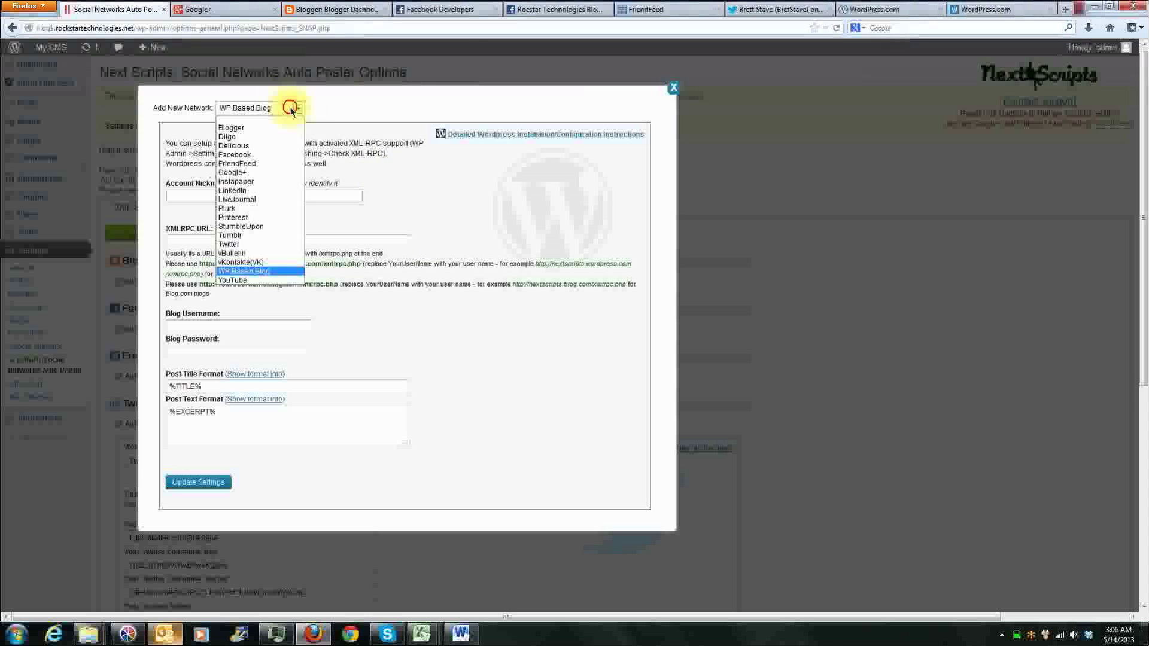
{"action": "left_click", "coordinate": [274, 275]}
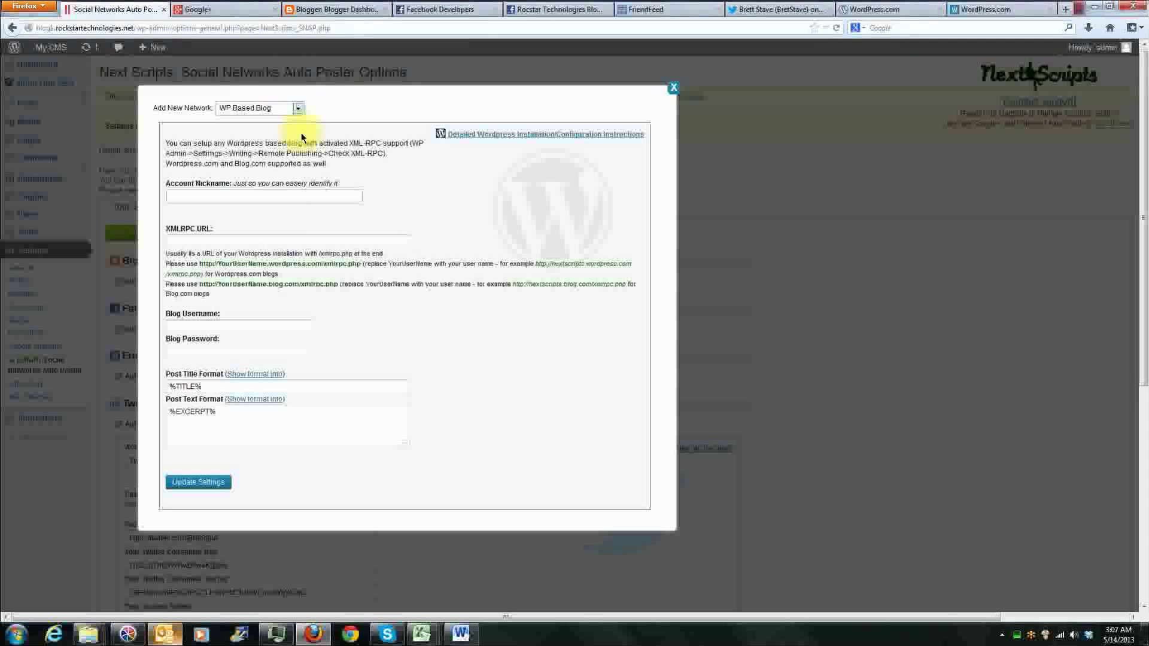
{"action": "left_click", "coordinate": [295, 197]}
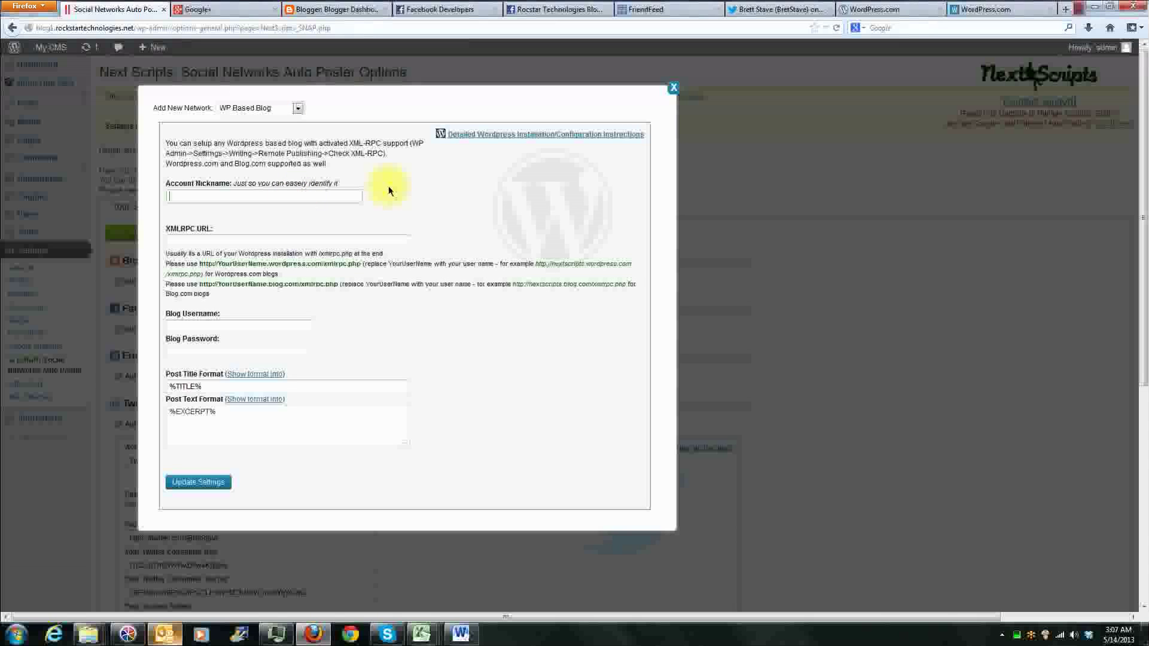
{"action": "type", "text": "WordPress Blog"}
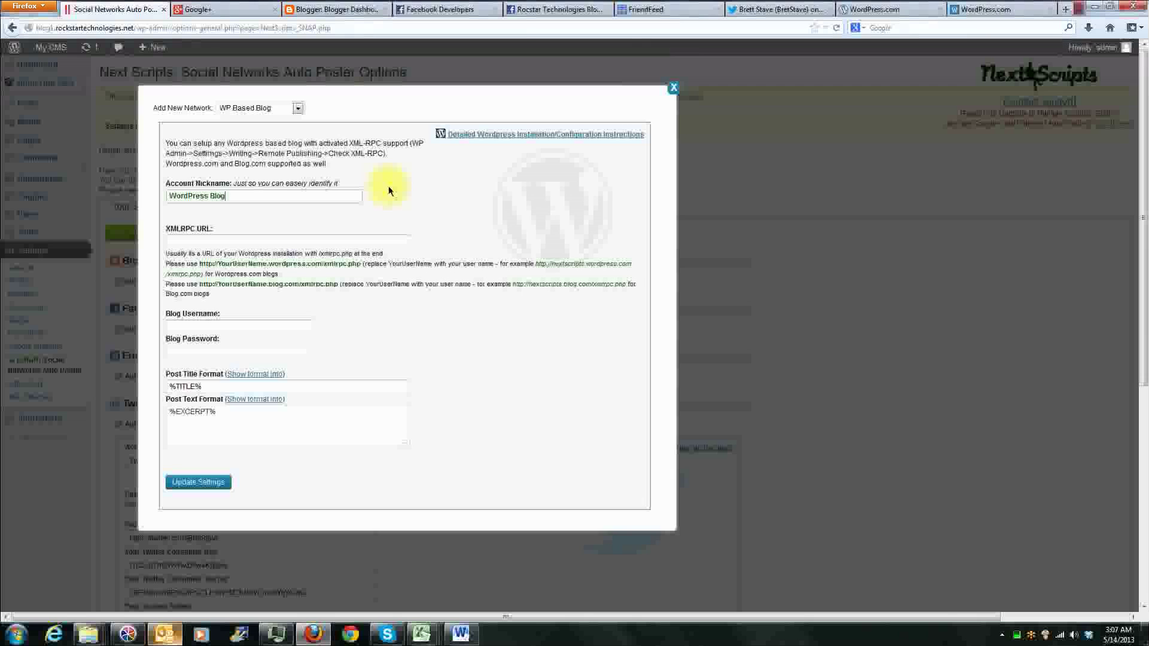
{"action": "left_click", "coordinate": [294, 239]}
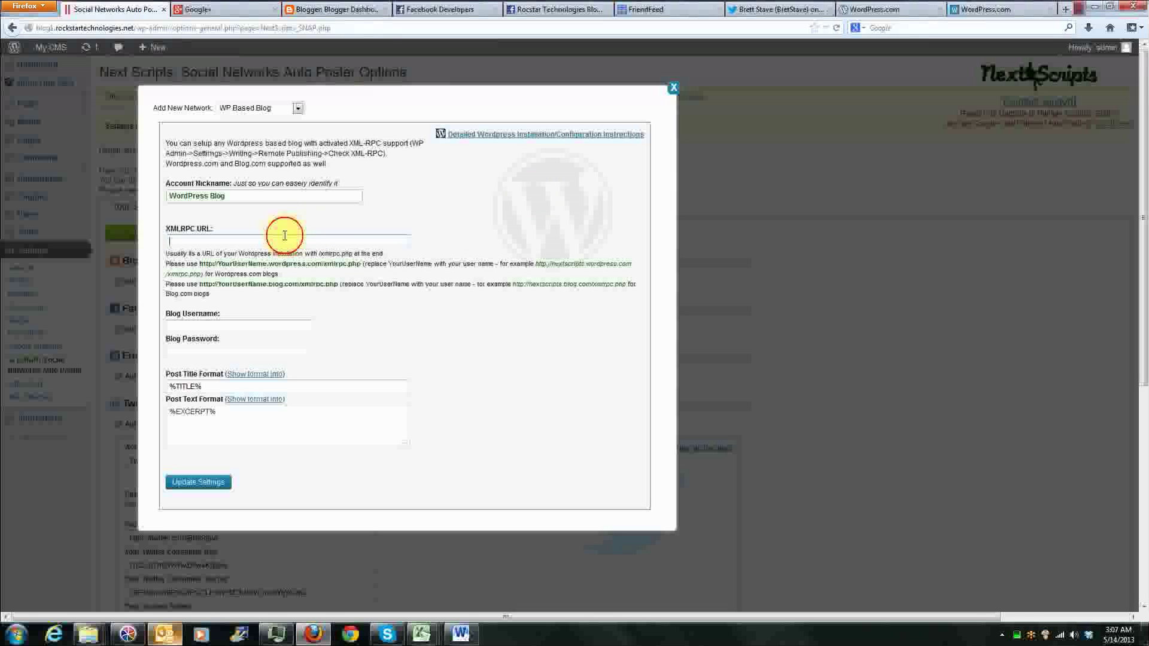
{"action": "left_click", "coordinate": [231, 237]}
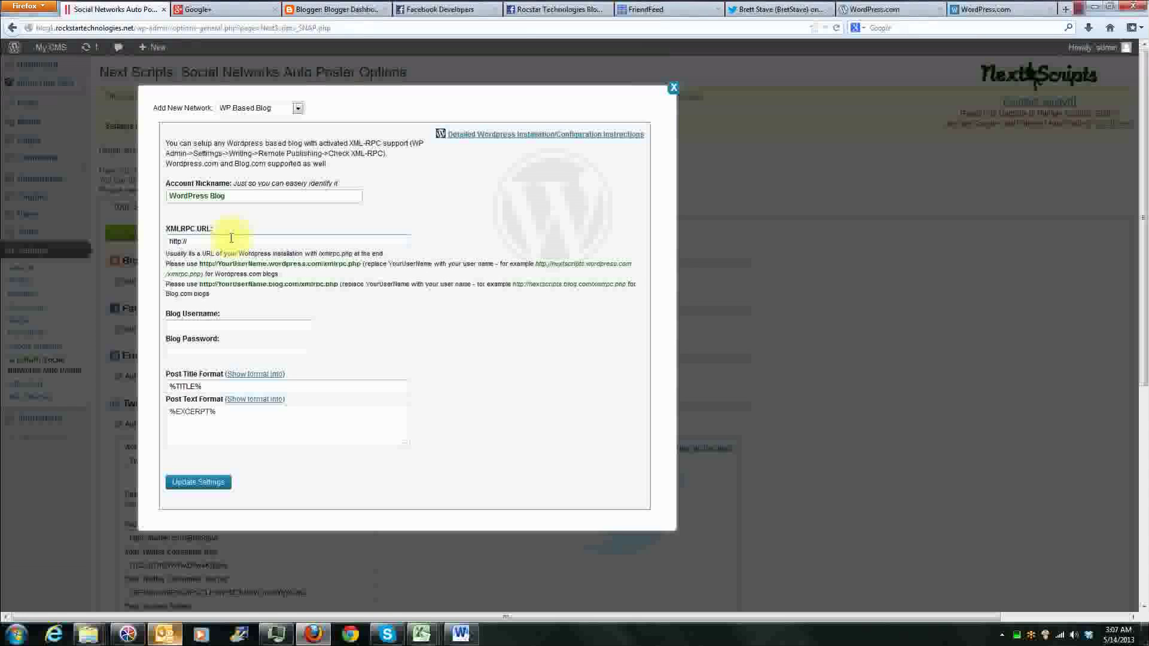
{"action": "type", "text": "rockstartechnologies.wordpress.com"}
{"action": "type", "text": "/xmlrpc"}
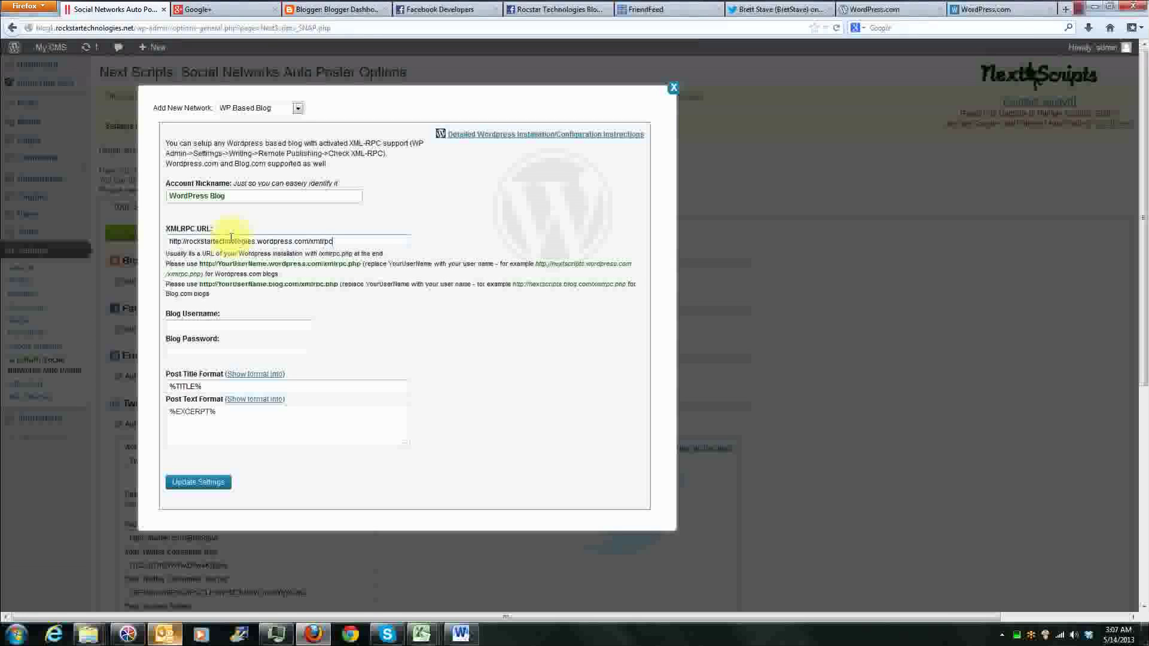
{"action": "type", "text": ".php"}
Look up the WordPress.com login in the Word document, enter the blog username and blog password, and save the new account
{"action": "left_click", "coordinate": [239, 323]}
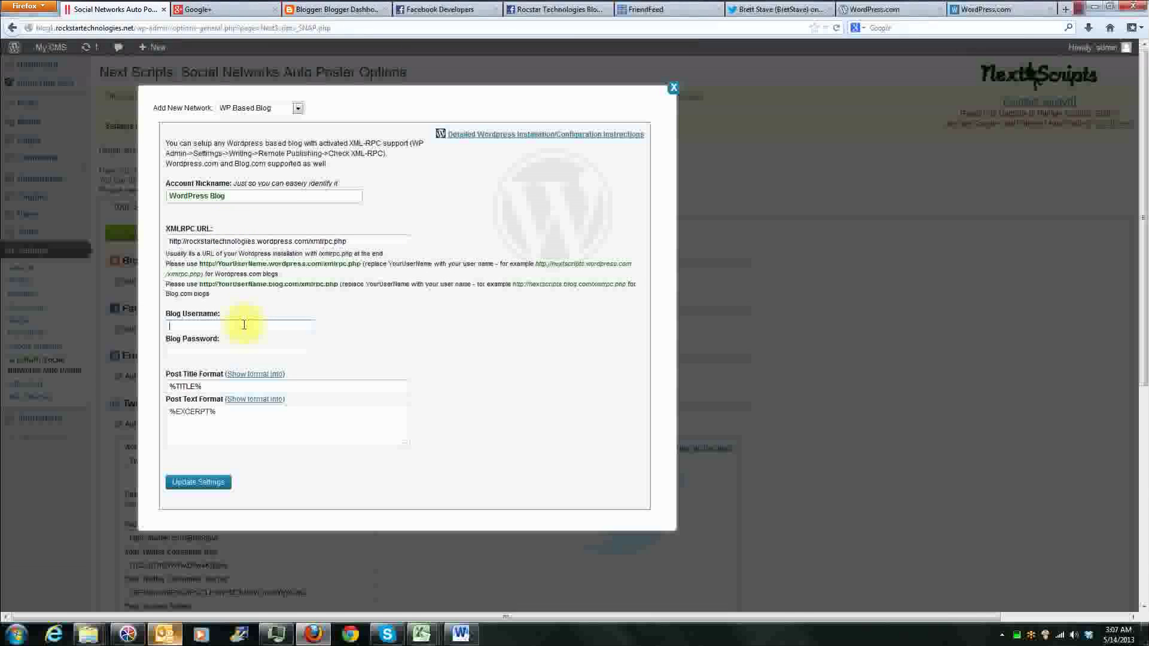
{"action": "left_click", "coordinate": [222, 325]}
{"action": "left_click", "coordinate": [463, 635]}
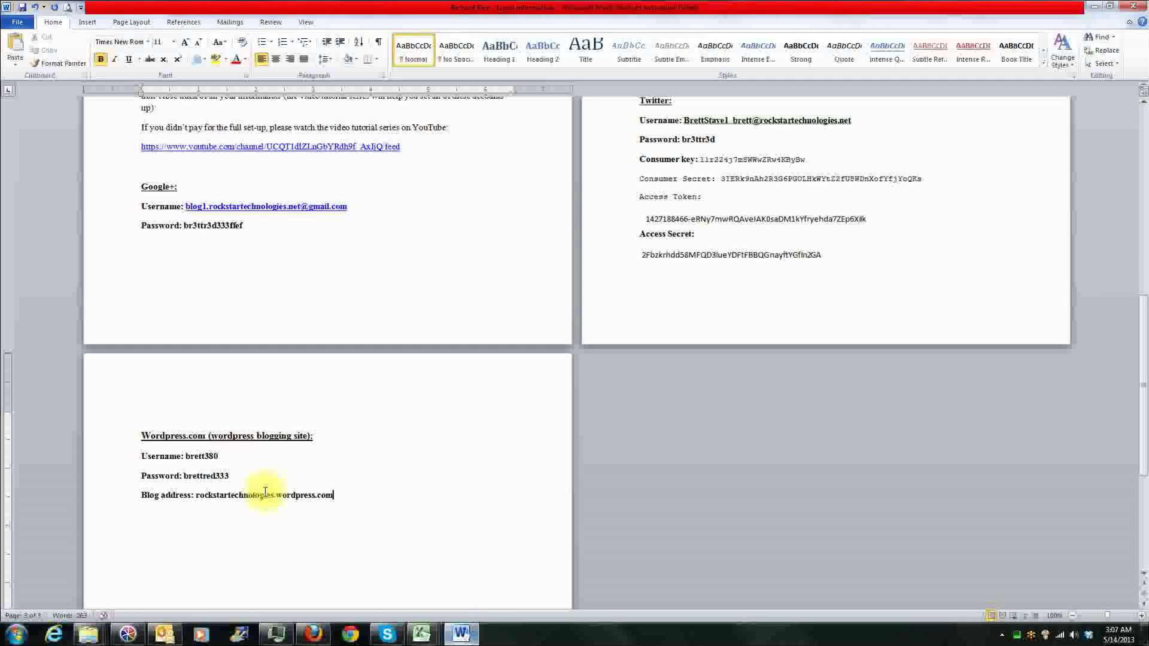
{"action": "left_click", "coordinate": [461, 634]}
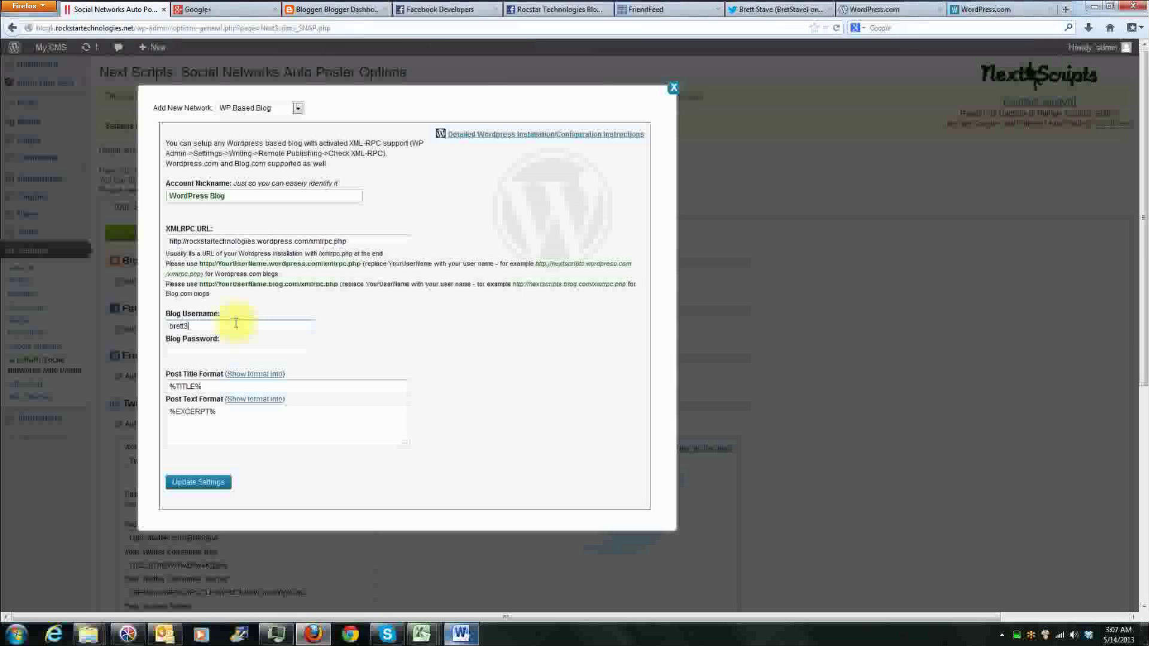
{"action": "key", "text": "Tab"}
{"action": "left_click", "coordinate": [236, 351]}
{"action": "type", "text": "••••••"}
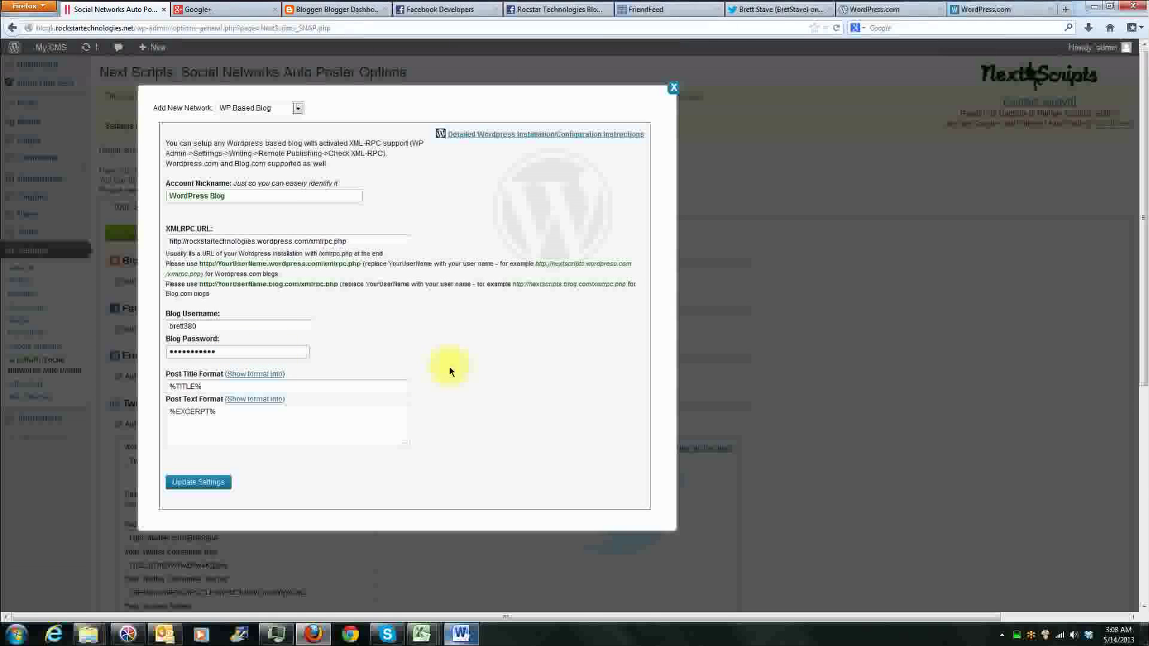
{"action": "left_click", "coordinate": [466, 315]}
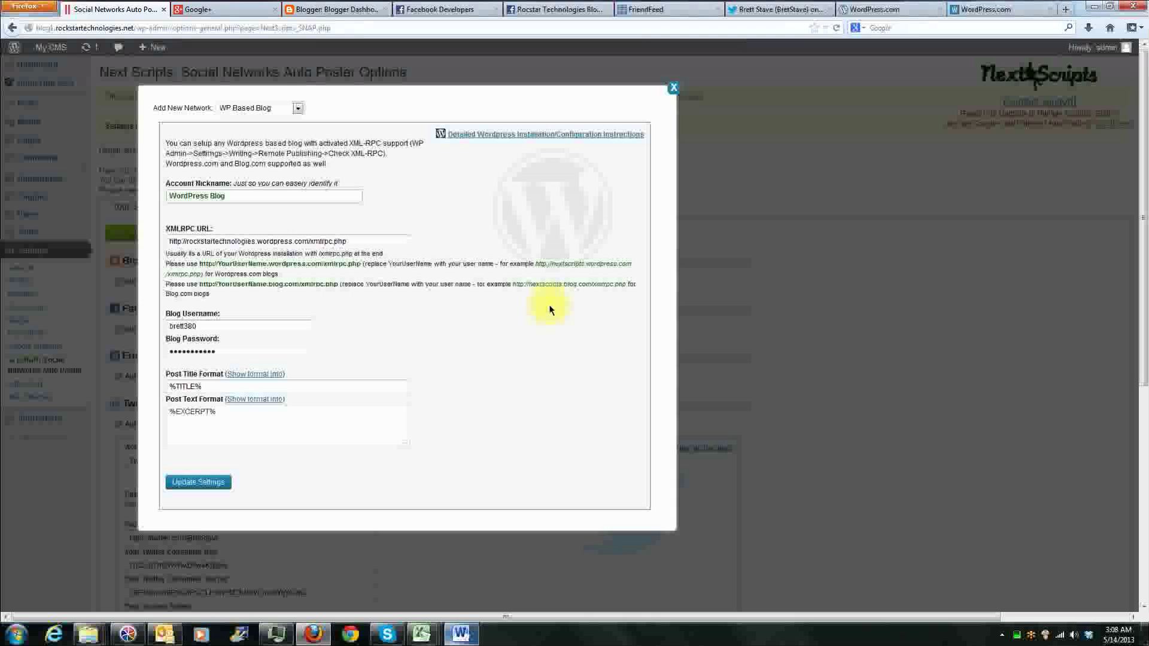
{"action": "left_click", "coordinate": [205, 484]}
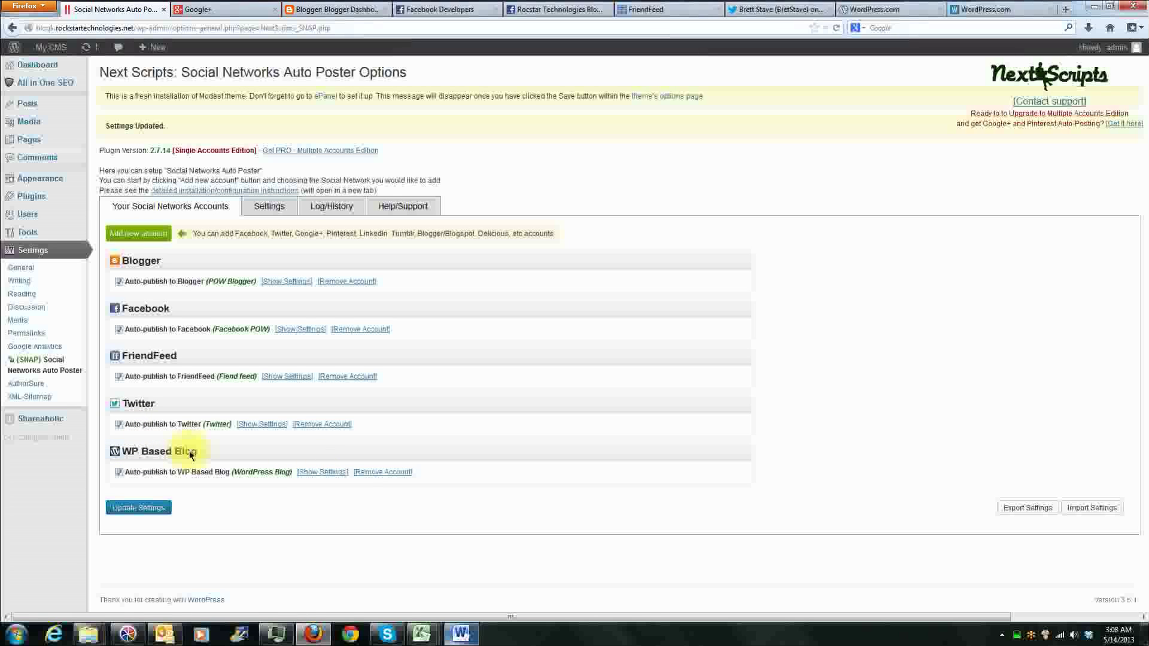
Open the saved WP Based Blog settings and try to submit a test post to WordPress
{"action": "left_click", "coordinate": [329, 471]}
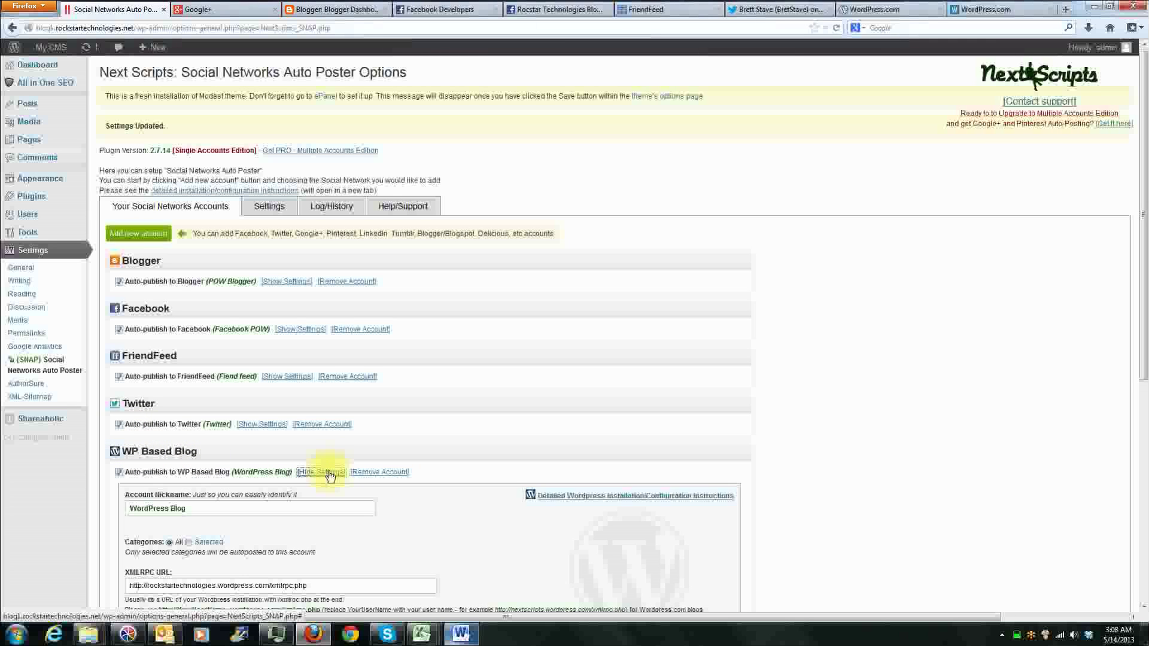
{"action": "scroll", "coordinate": [419, 456], "scroll_direction": "down", "scroll_amount": 4}
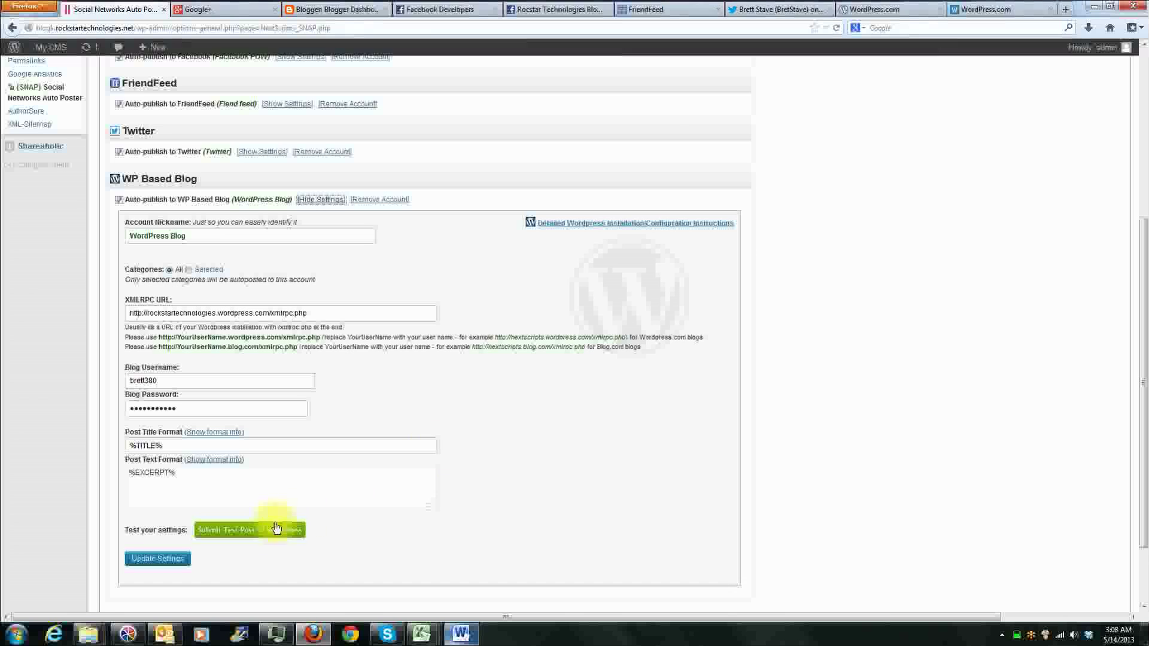
{"action": "left_click", "coordinate": [271, 533]}
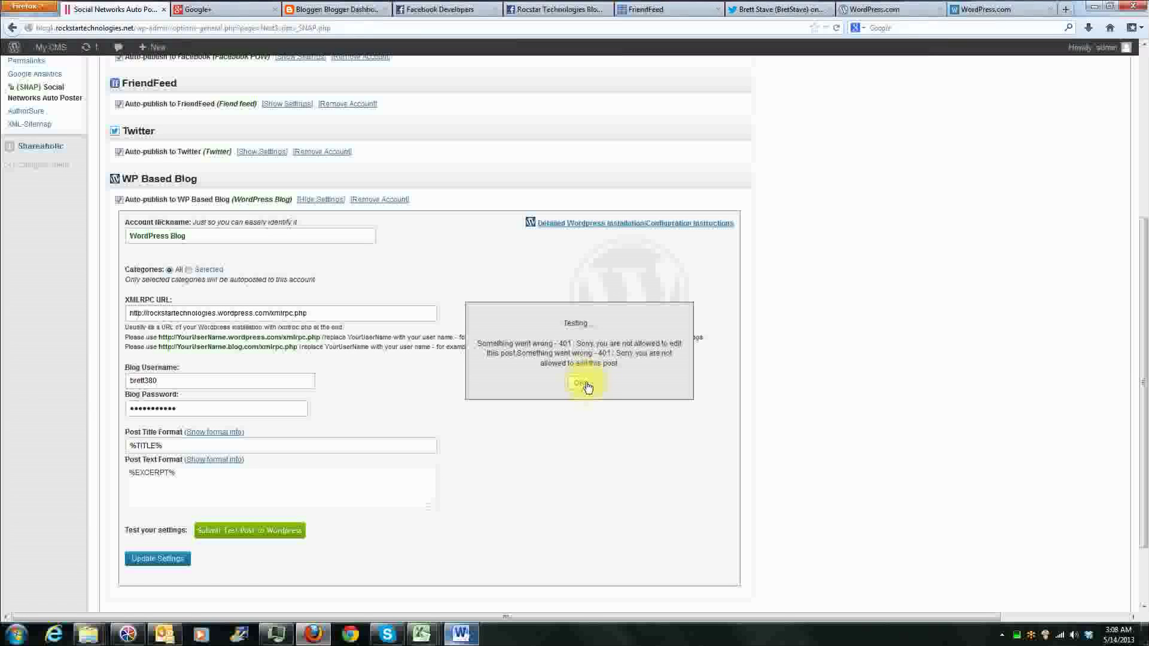
{"action": "left_click", "coordinate": [582, 383]}
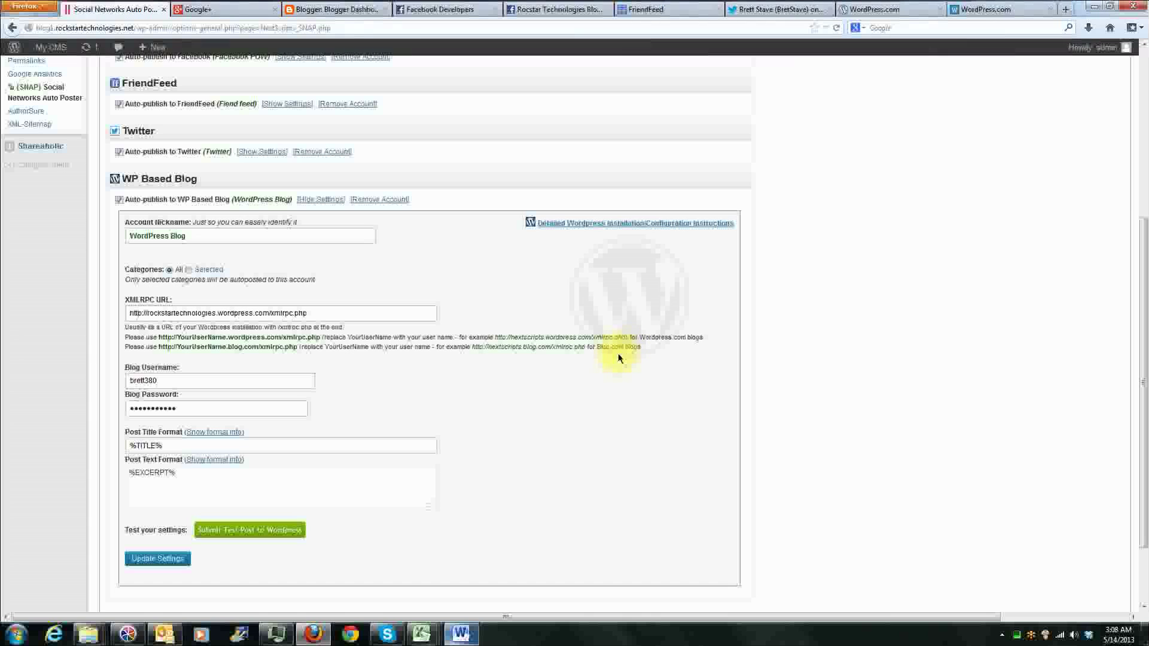
Dismiss the WordPress.com dashboard welcome message, reload the Reader, and check the open browser pages for the test post and blog details
{"action": "left_click", "coordinate": [975, 8]}
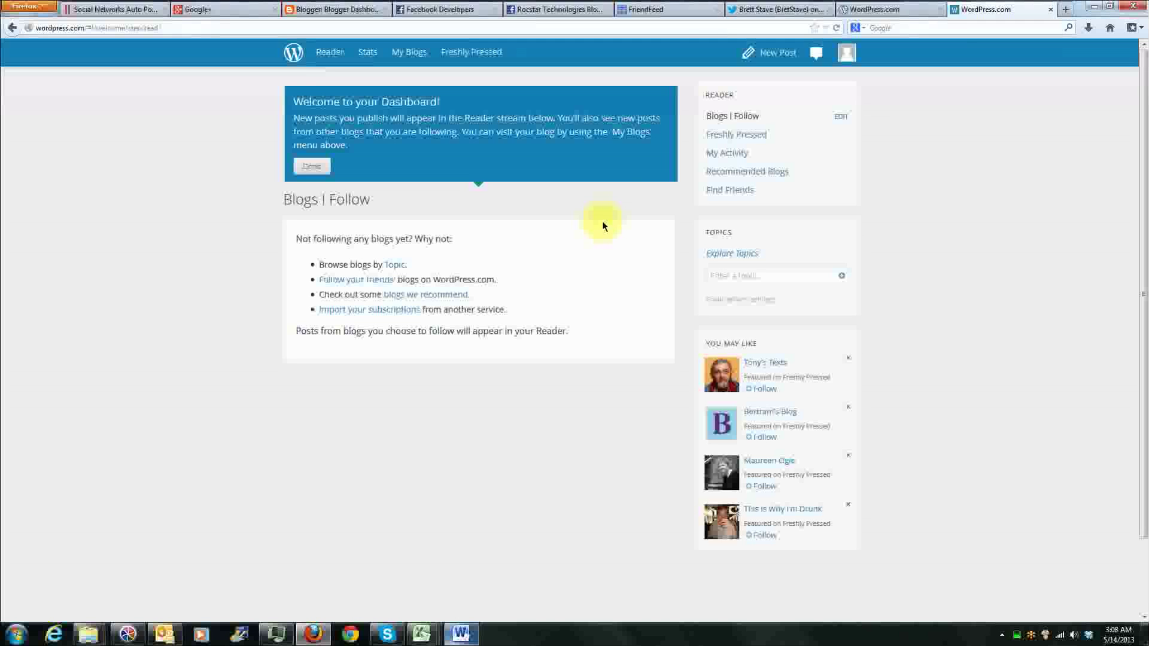
{"action": "left_click", "coordinate": [317, 167]}
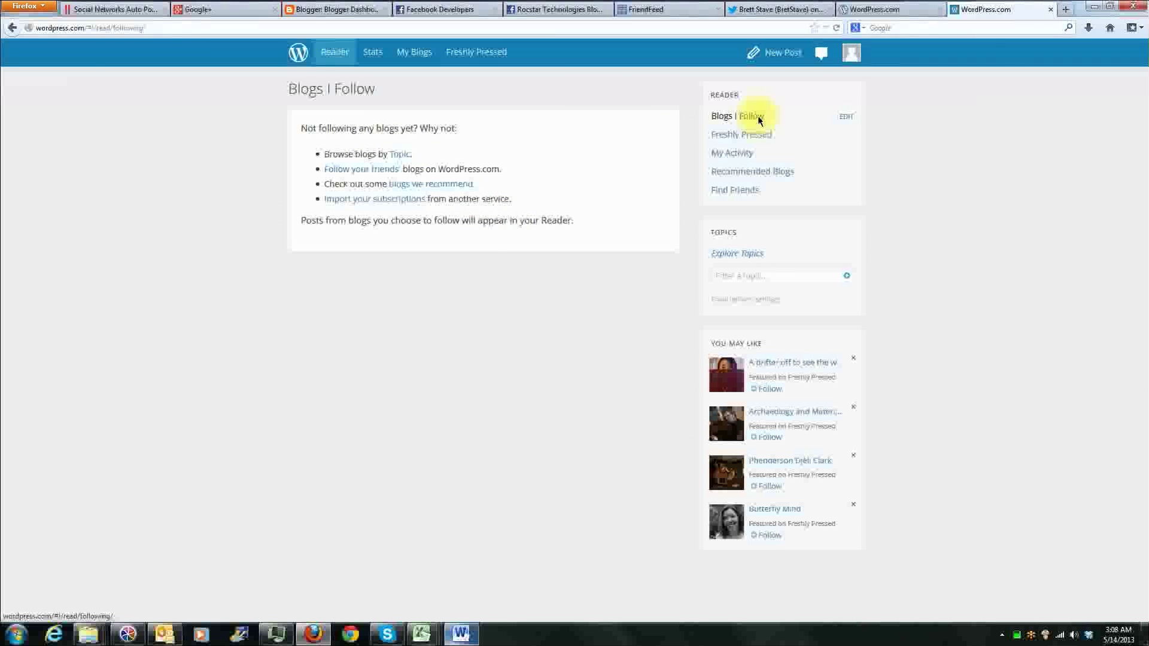
{"action": "left_click", "coordinate": [835, 28]}
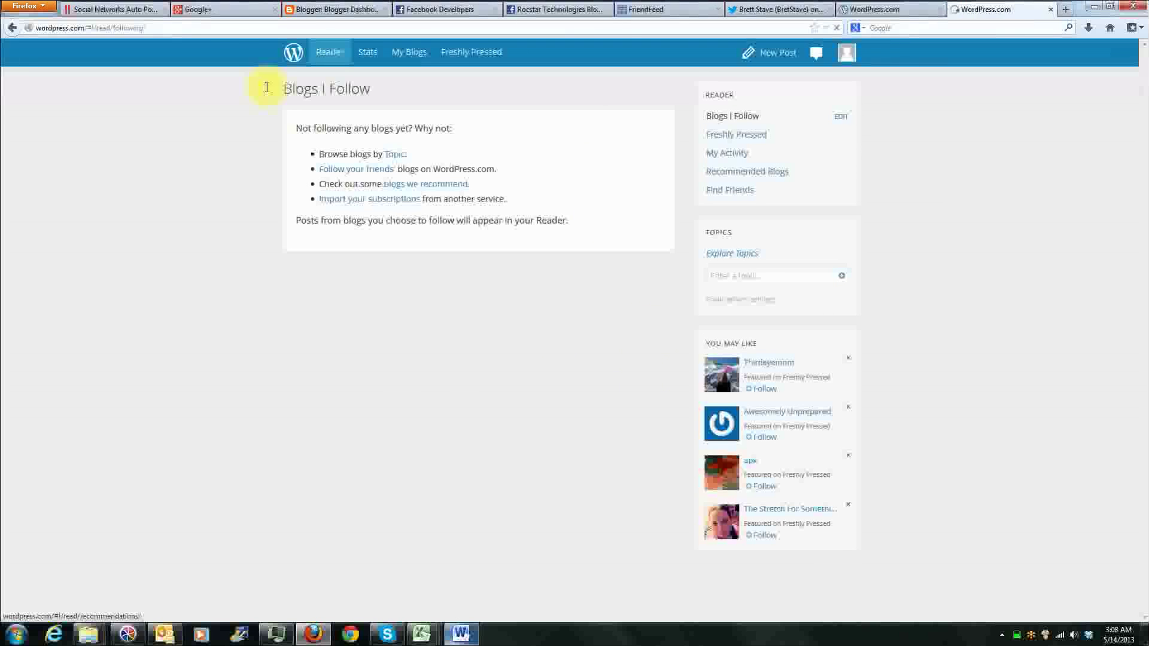
{"action": "left_click", "coordinate": [216, 12]}
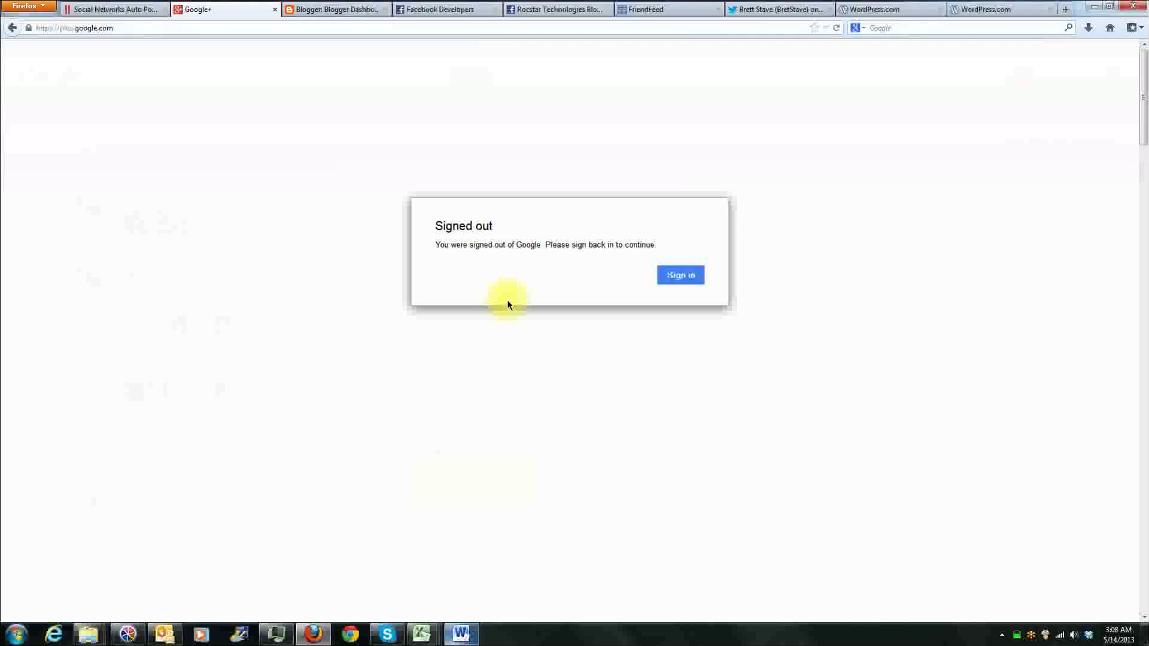
{"action": "left_click", "coordinate": [865, 10]}
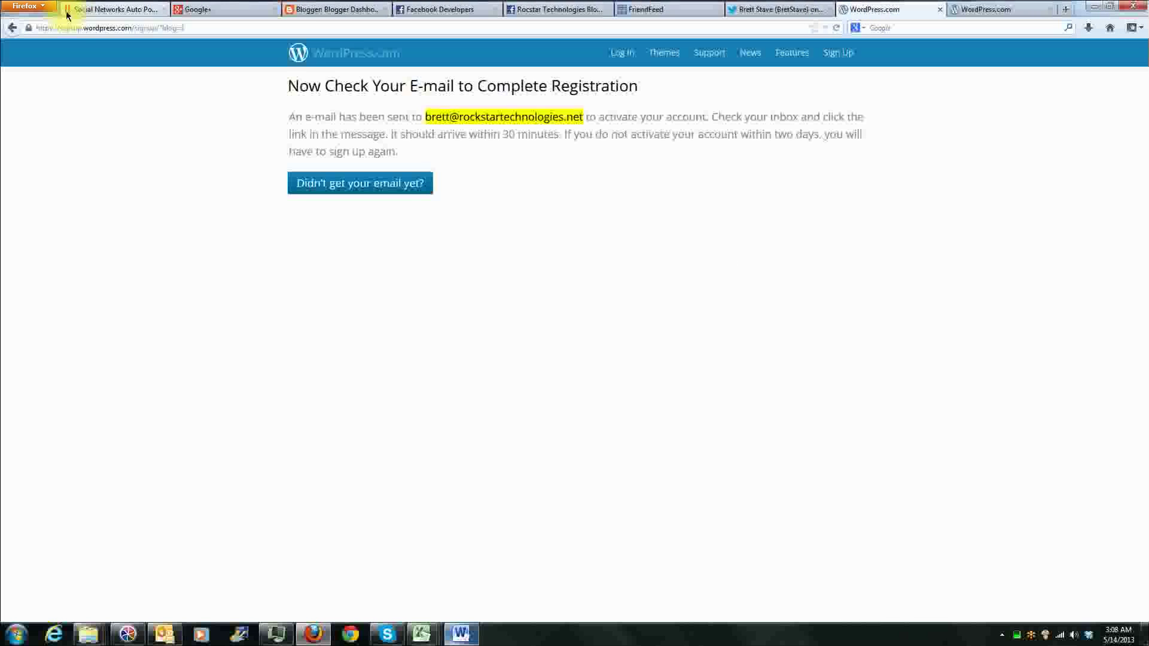
{"action": "left_click", "coordinate": [96, 9]}
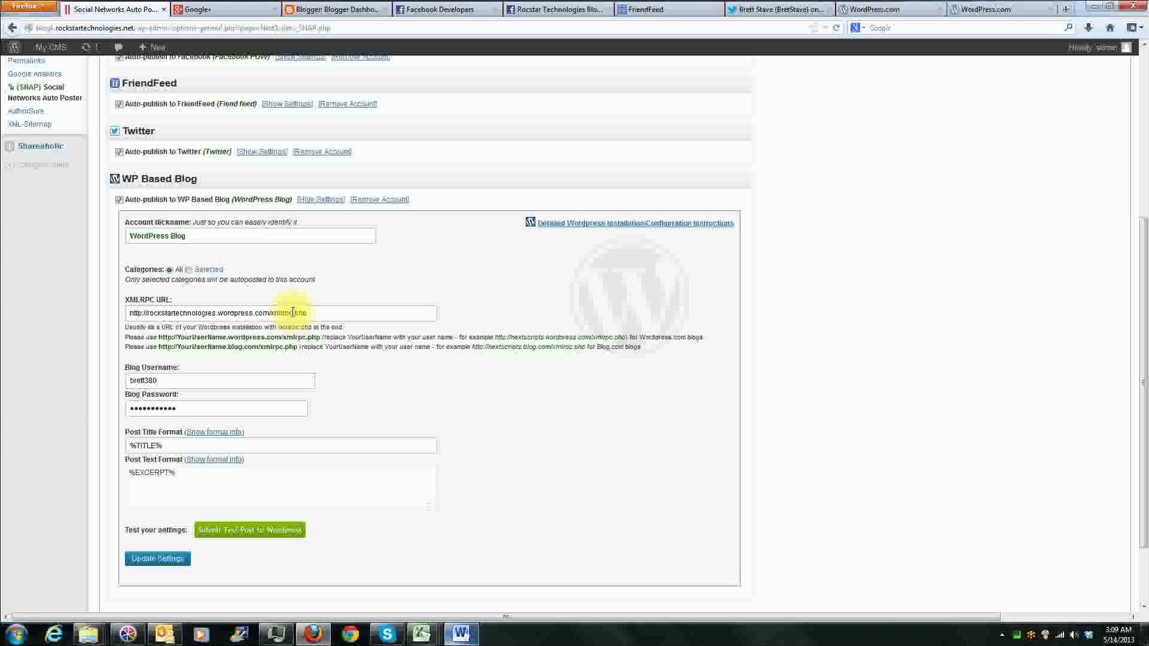
{"action": "type", "text": "200"}
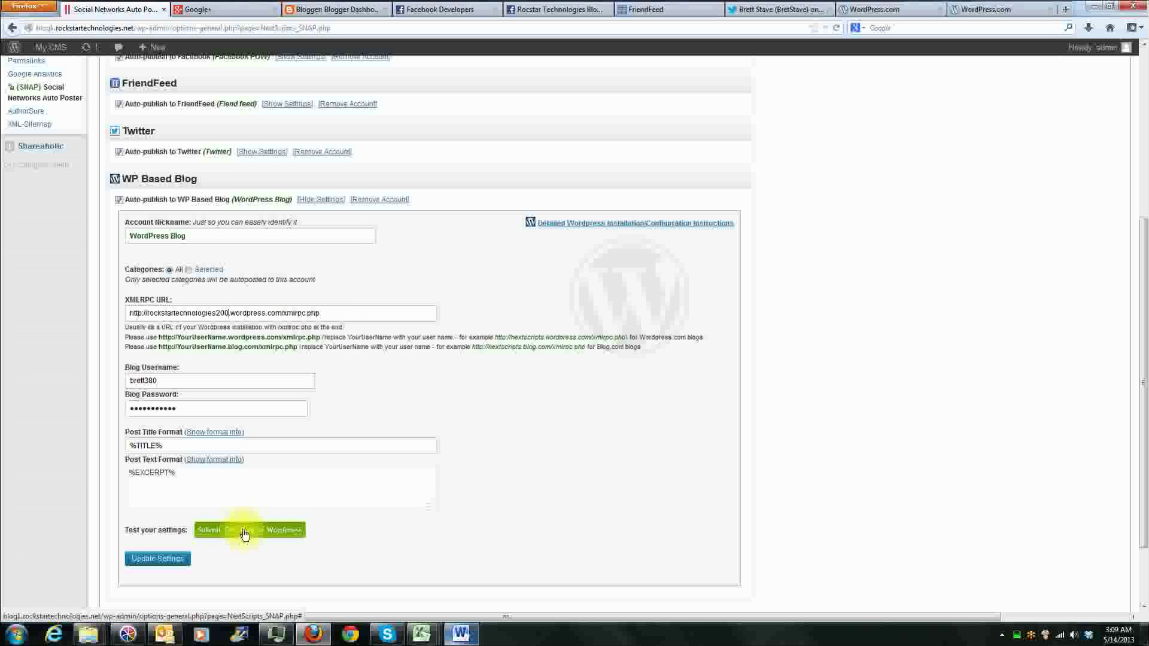
{"action": "left_click", "coordinate": [157, 558]}
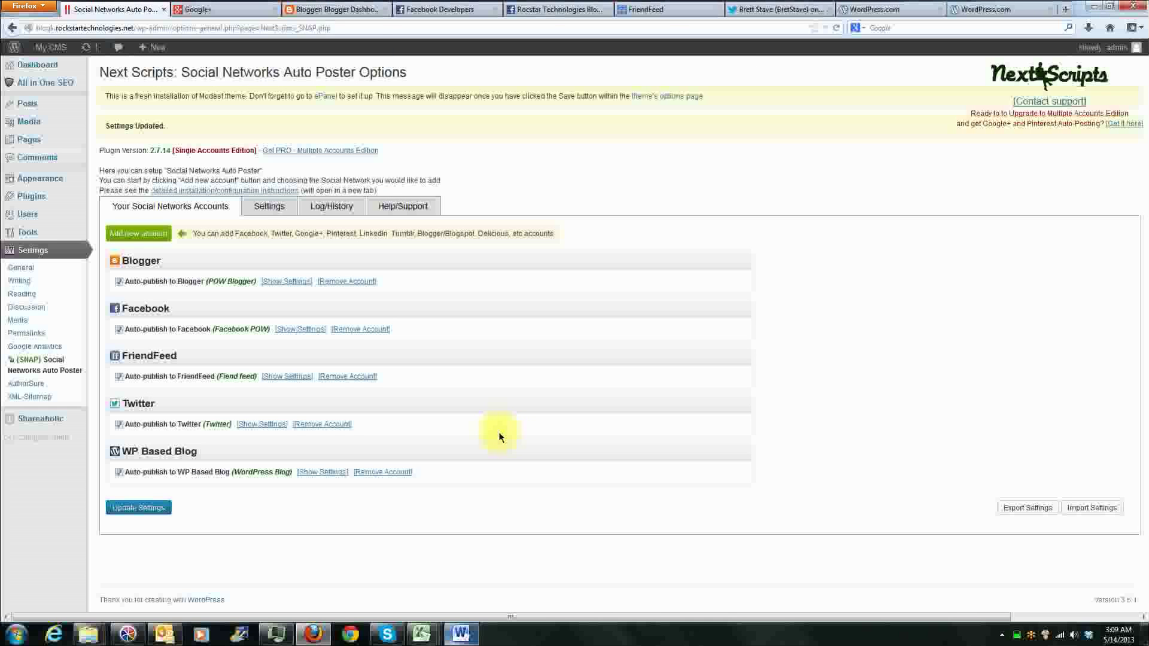
Reopen the WP Based Blog settings and submit another test post to WordPress using the corrected URL
{"action": "left_click", "coordinate": [326, 473]}
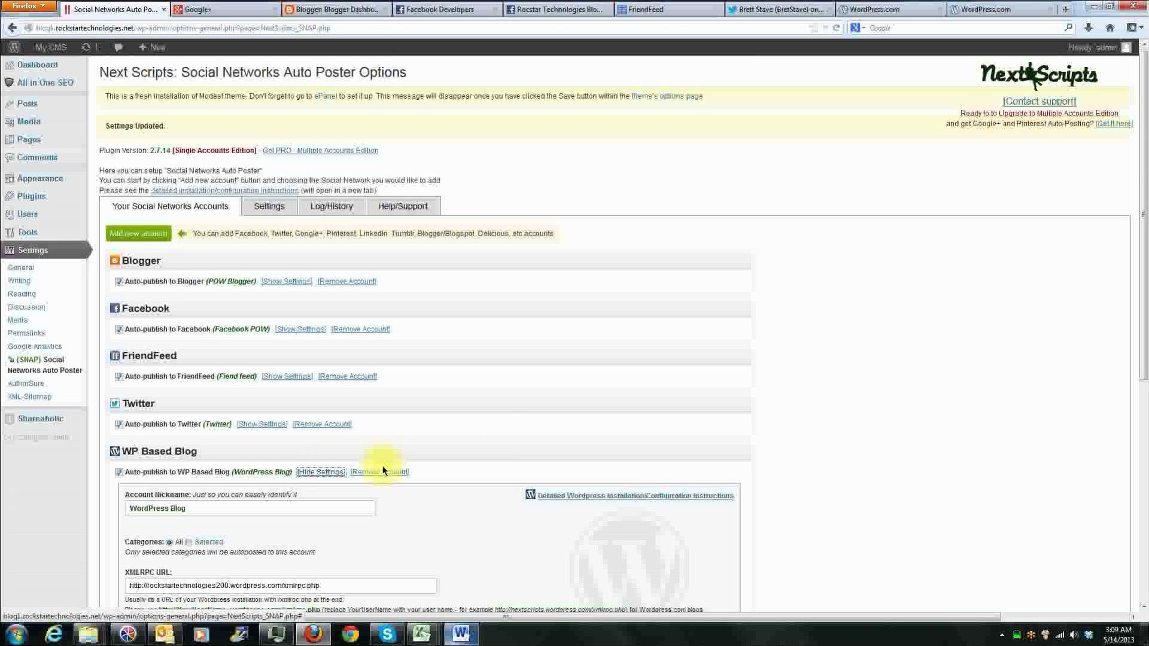
{"action": "scroll", "coordinate": [383, 471], "scroll_direction": "down", "scroll_amount": 10}
{"action": "left_click", "coordinate": [270, 443]}
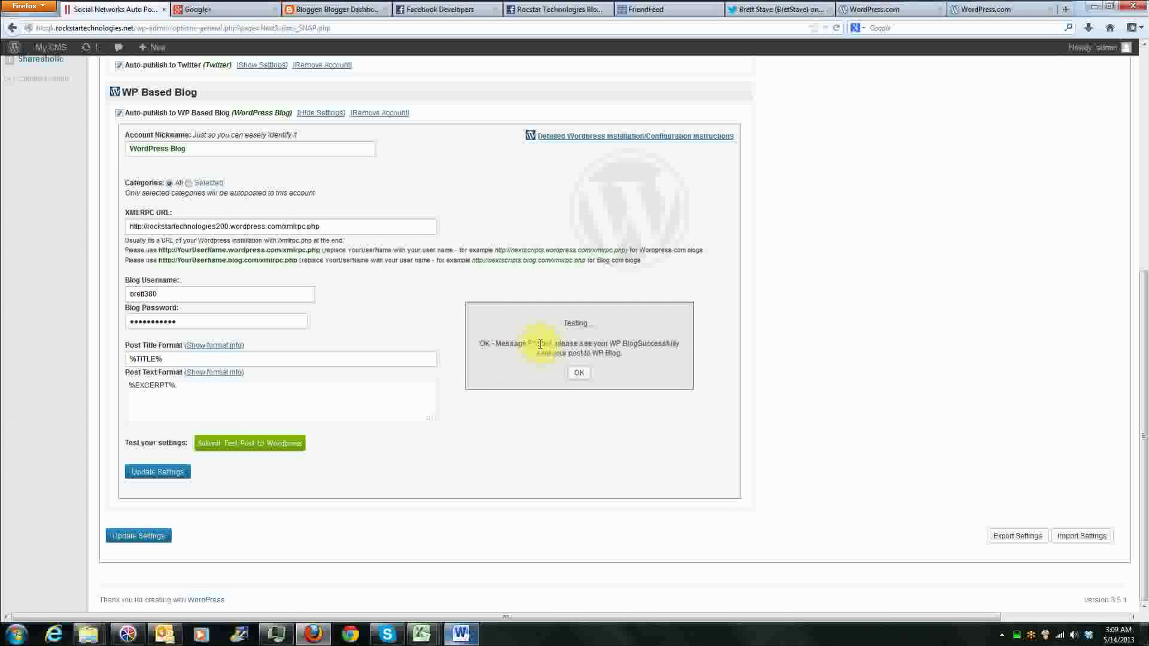
{"action": "left_click", "coordinate": [579, 375]}
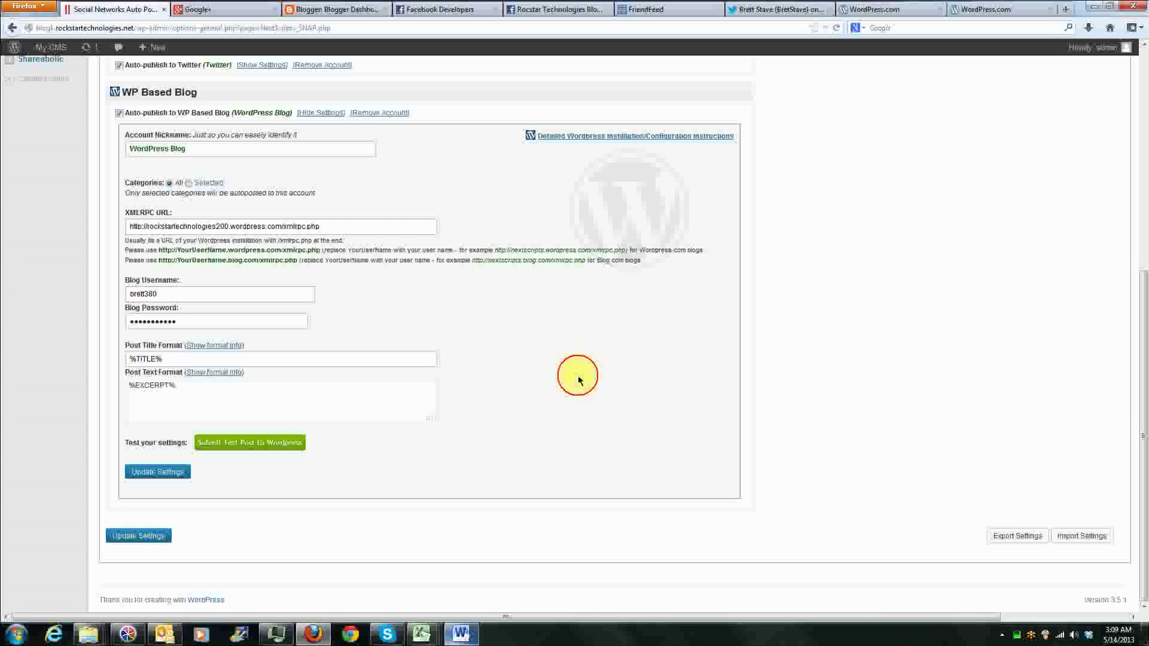
Reload the WordPress.com Reader and display the new post to check that the test was published
{"action": "left_click", "coordinate": [978, 15]}
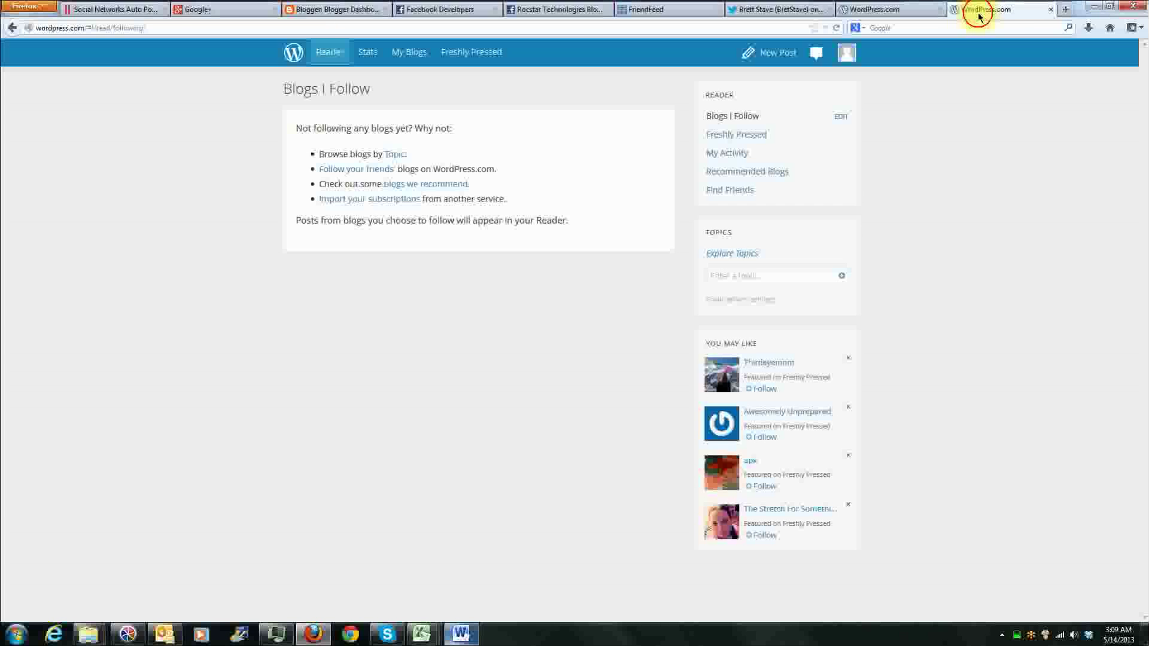
{"action": "left_click", "coordinate": [836, 27]}
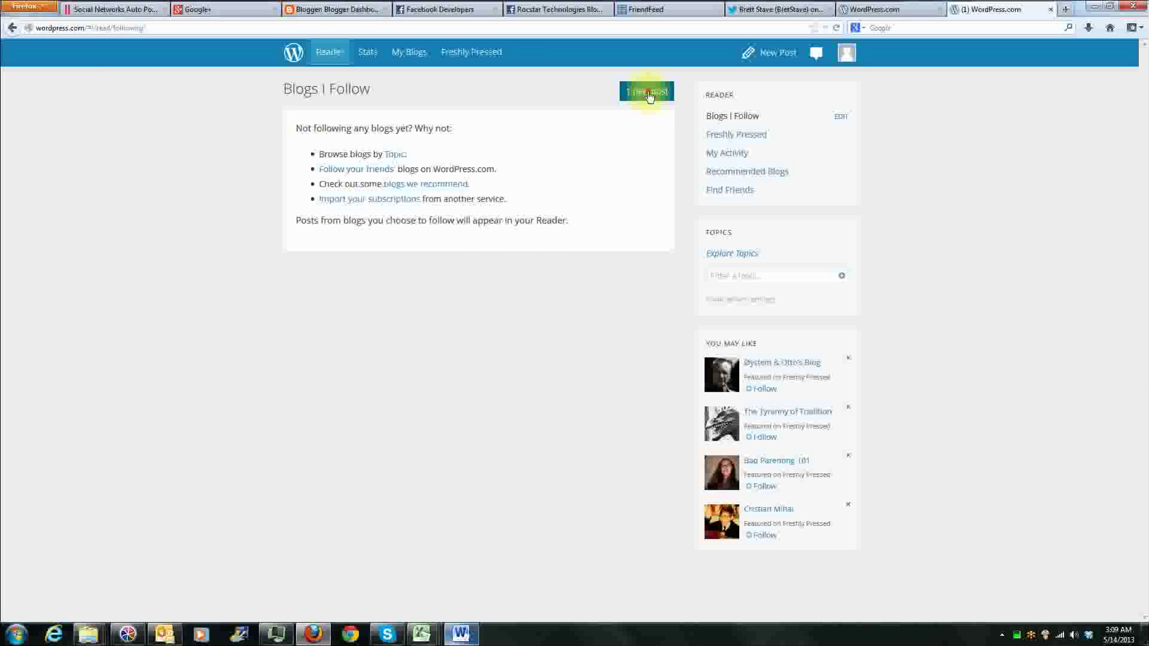
{"action": "left_click", "coordinate": [648, 92]}
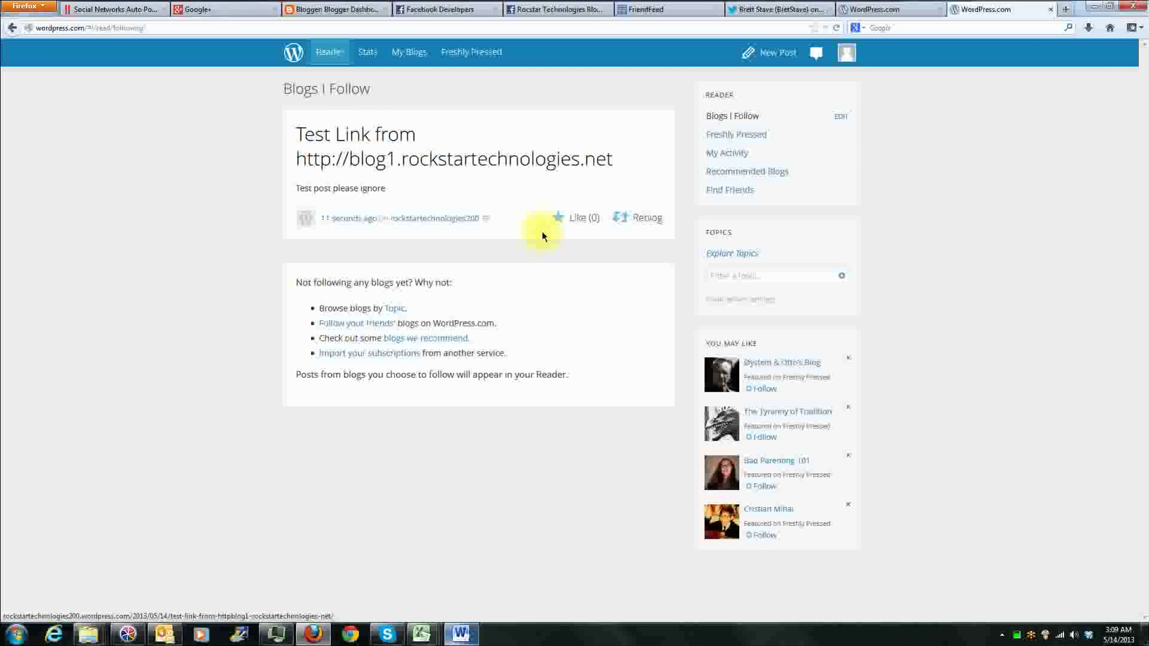